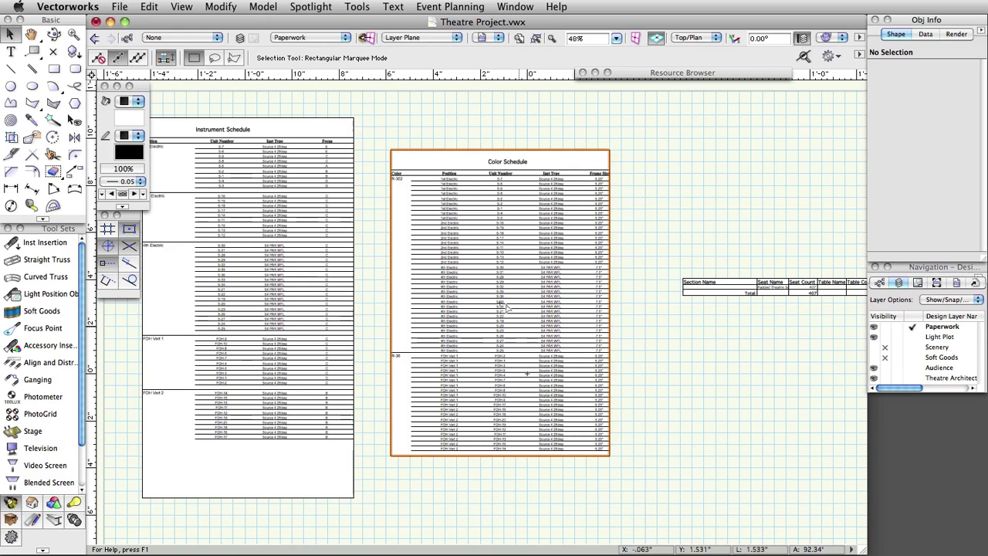
Step: Activate the Light Plot design layer and select all instruments and lighting positions on the four stage electrics
left_click(346, 37)
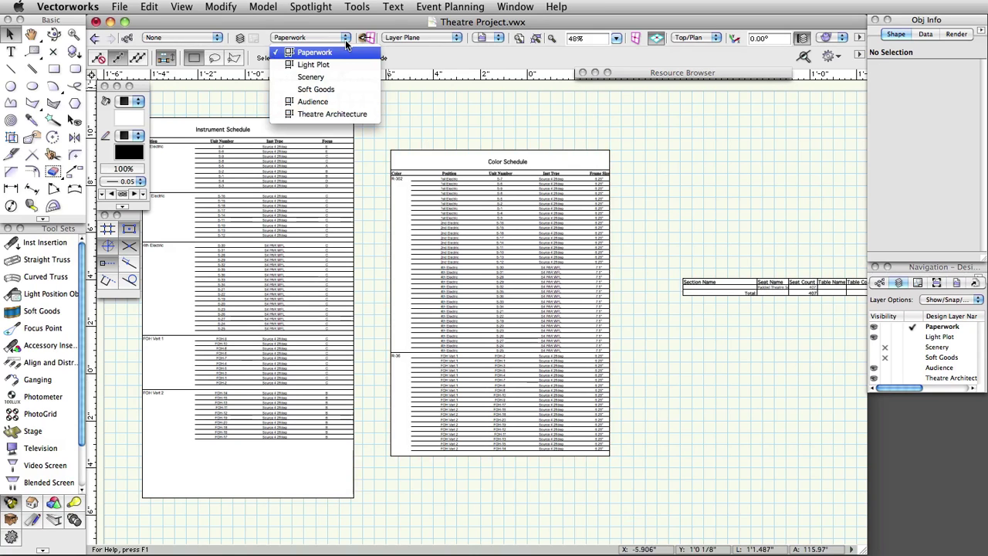
left_click(308, 64)
left_click_drag(229, 432, 856, 329)
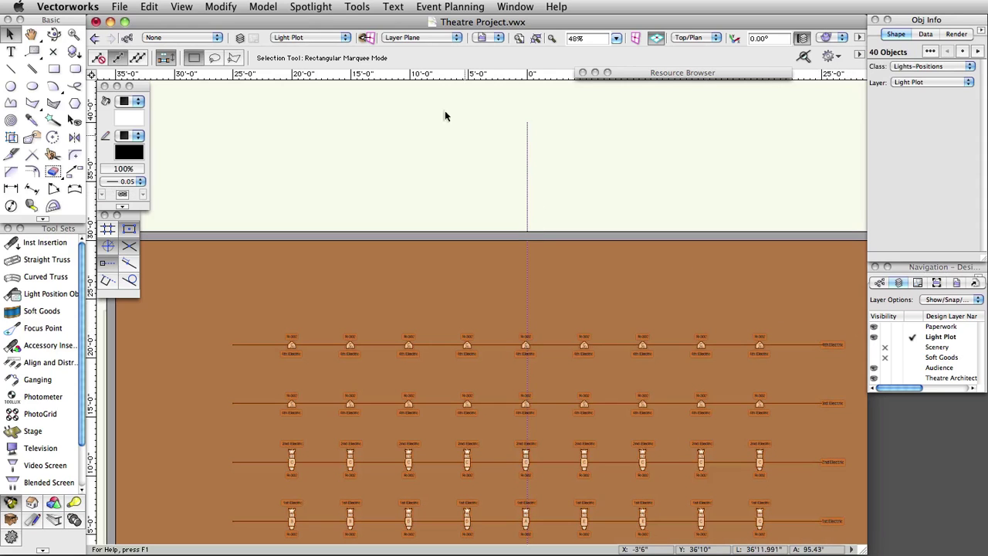
Step: Start a plot and model view of the selected electrics named Definition Layer-Stage, using a new model layer
left_click(325, 8)
mouse_move(371, 142)
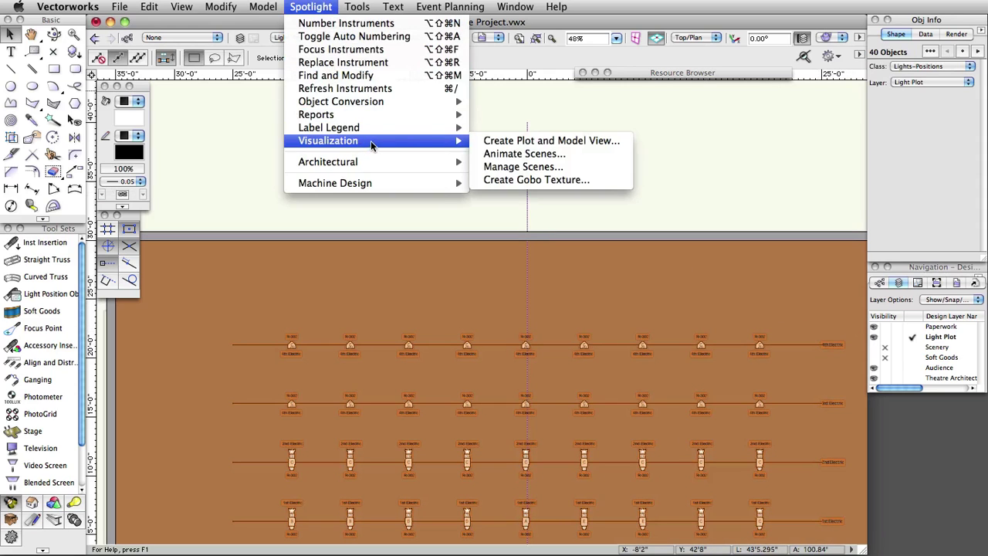
left_click(502, 140)
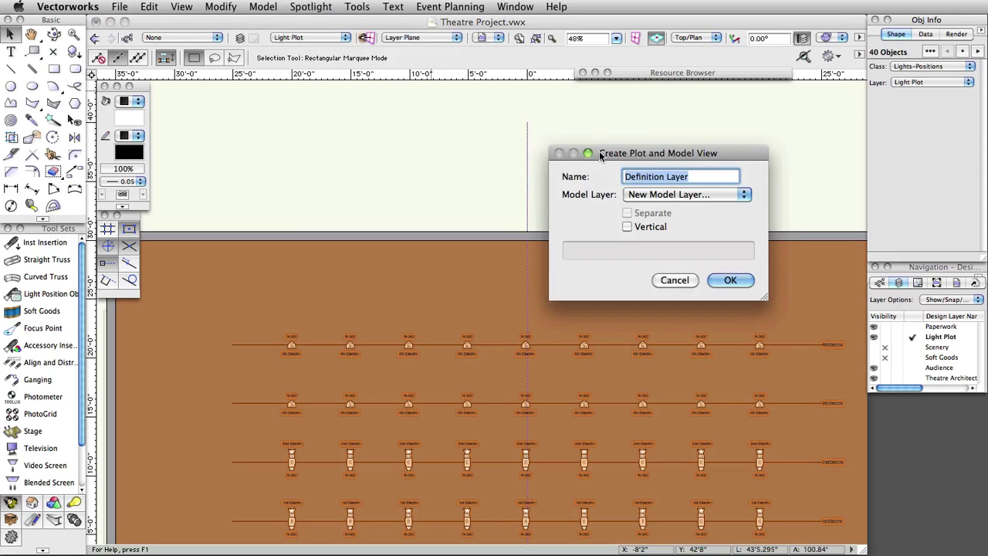
left_click_drag(598, 153, 441, 124)
left_click(540, 150)
type("-Stage")
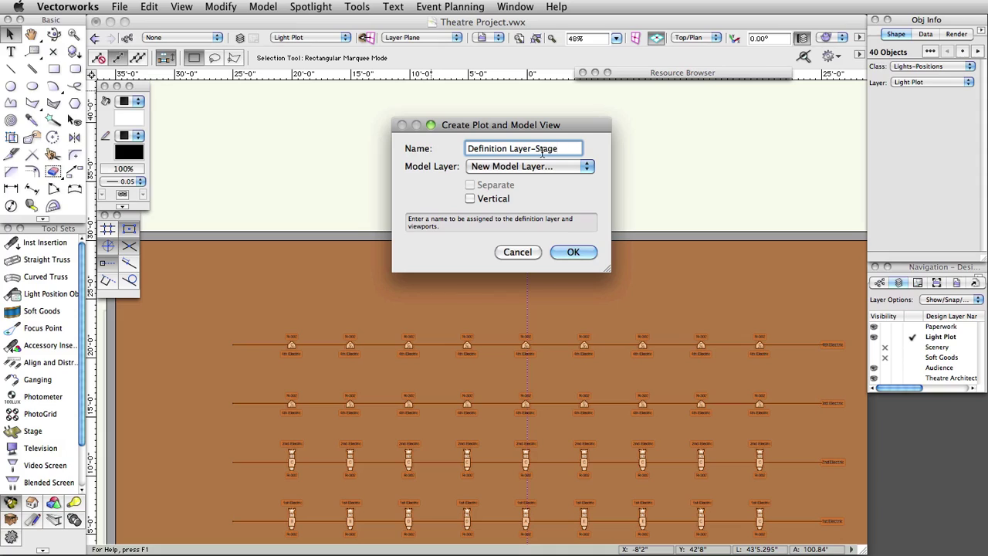
left_click(575, 253)
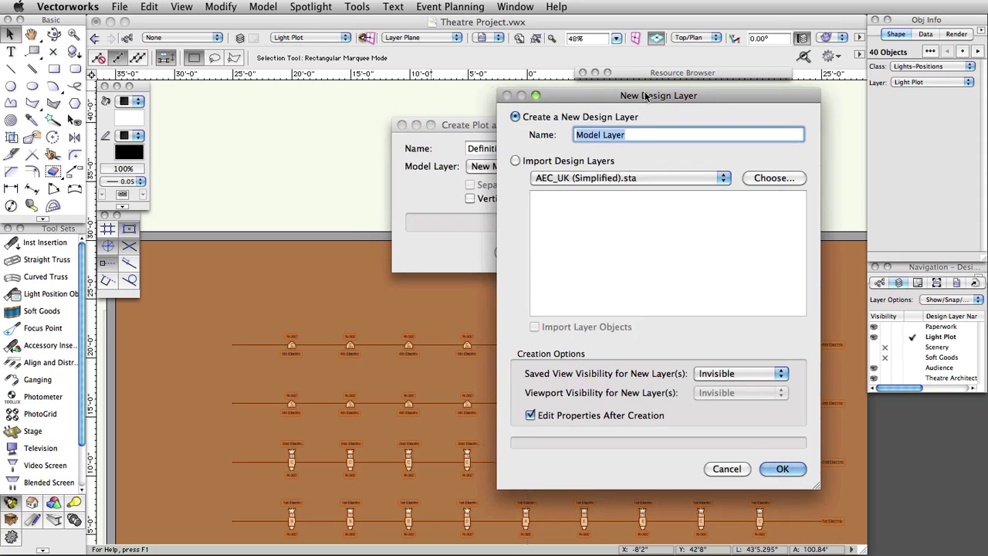
Step: Create the new design layer as Model Layer at 1/2" (1:24) scale and finish creating the plot and model view
left_click_drag(646, 97, 532, 60)
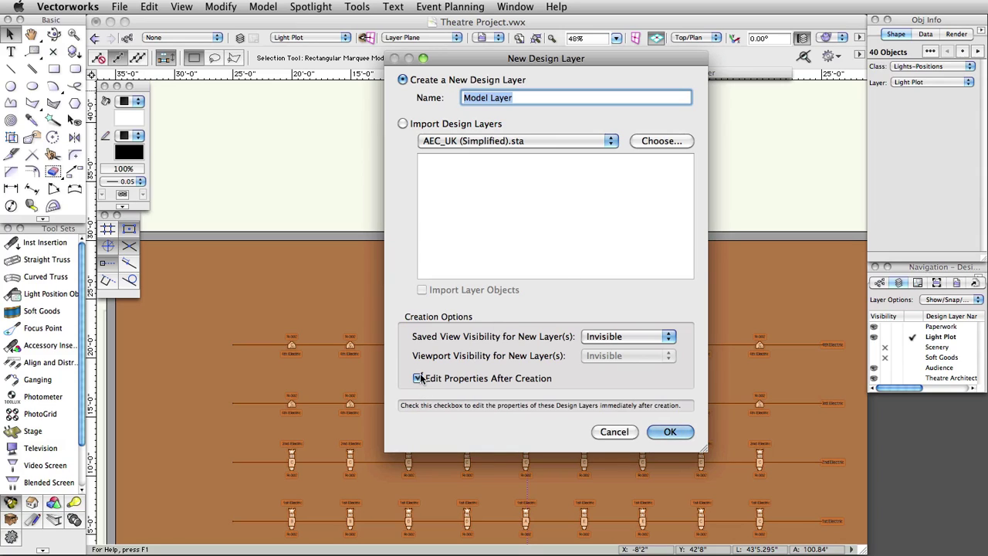
left_click(670, 431)
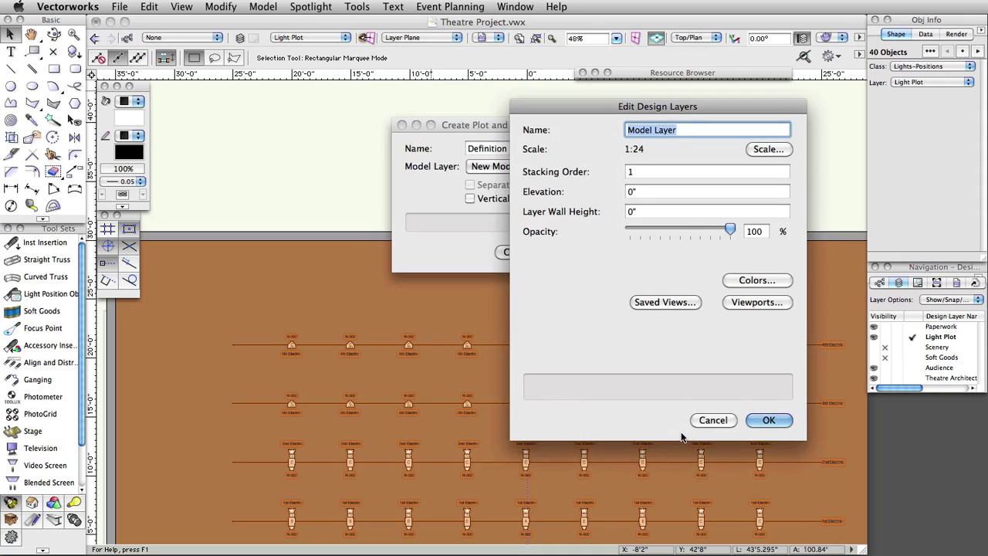
left_click(768, 149)
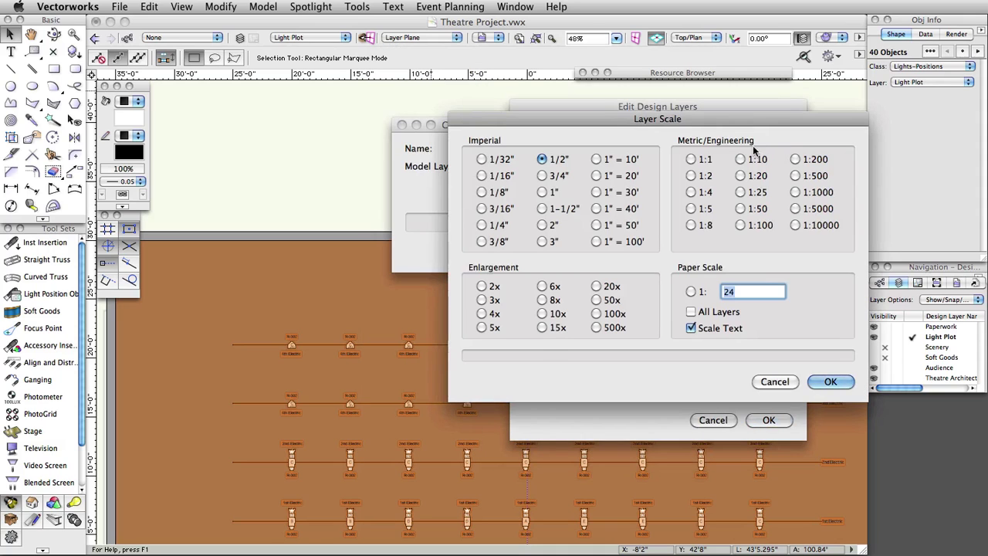
left_click(824, 381)
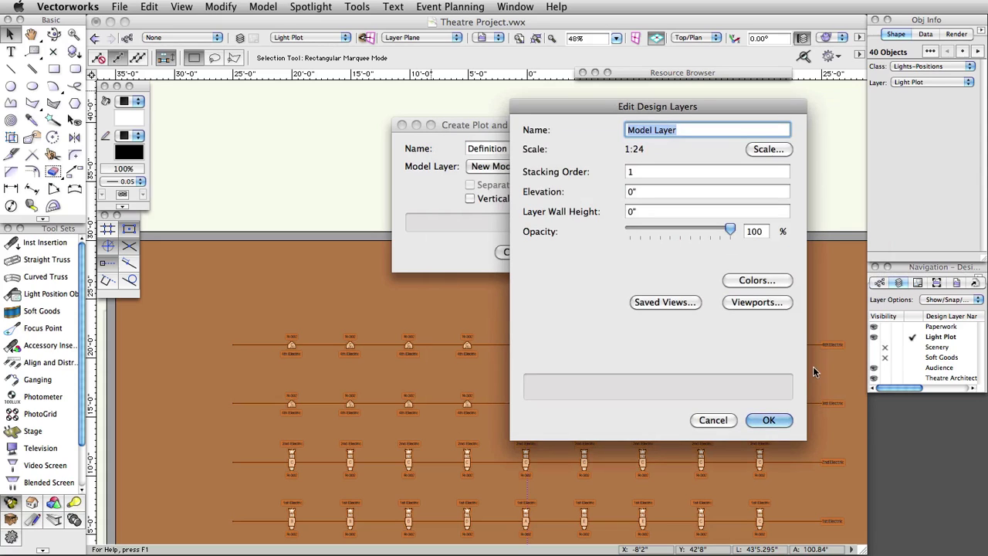
left_click(765, 422)
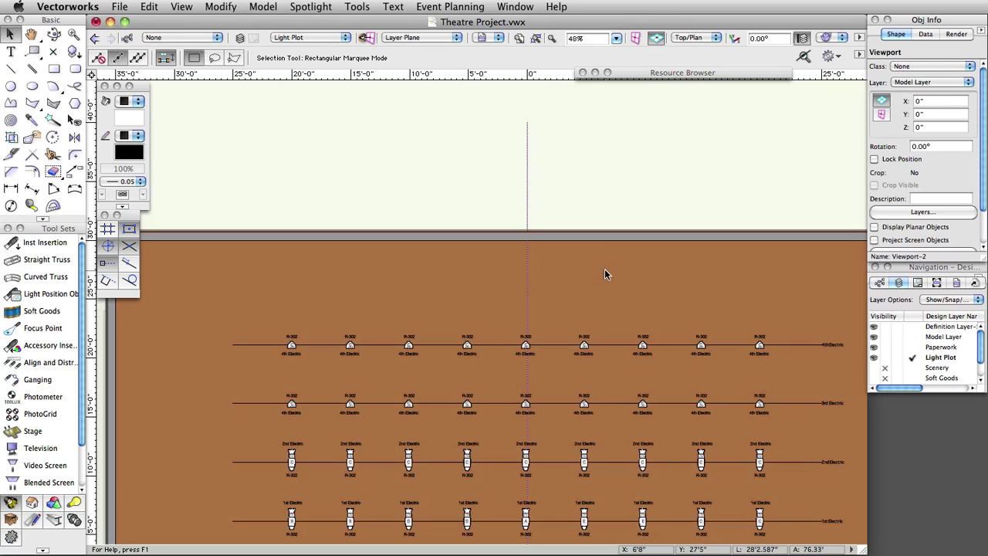
Step: Hide all the design layers so that only the active Light Plot layer is displayed
left_click(884, 327)
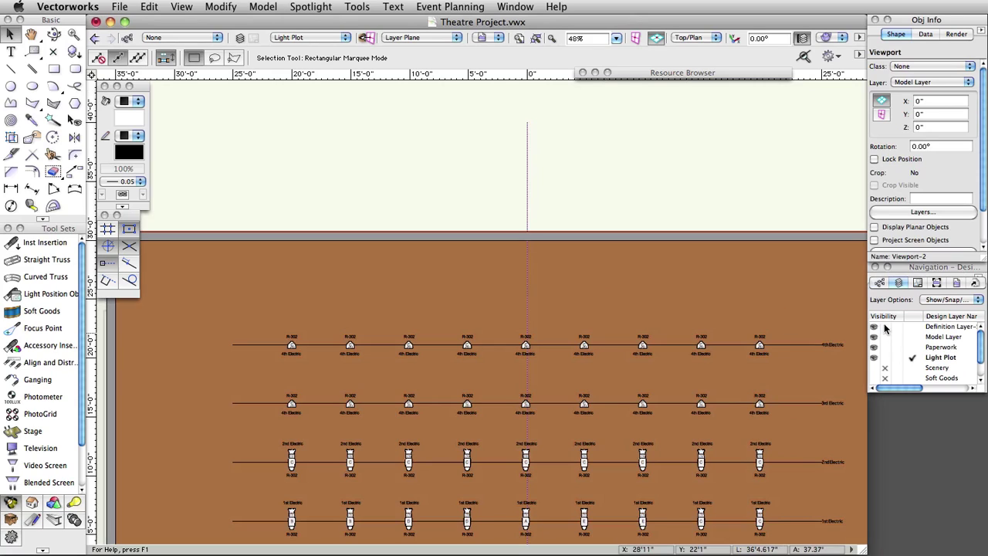
left_click_drag(885, 340, 882, 382)
scroll(707, 211, "down", 3)
key("h")
scroll(653, 330, "down", 2, "ctrl")
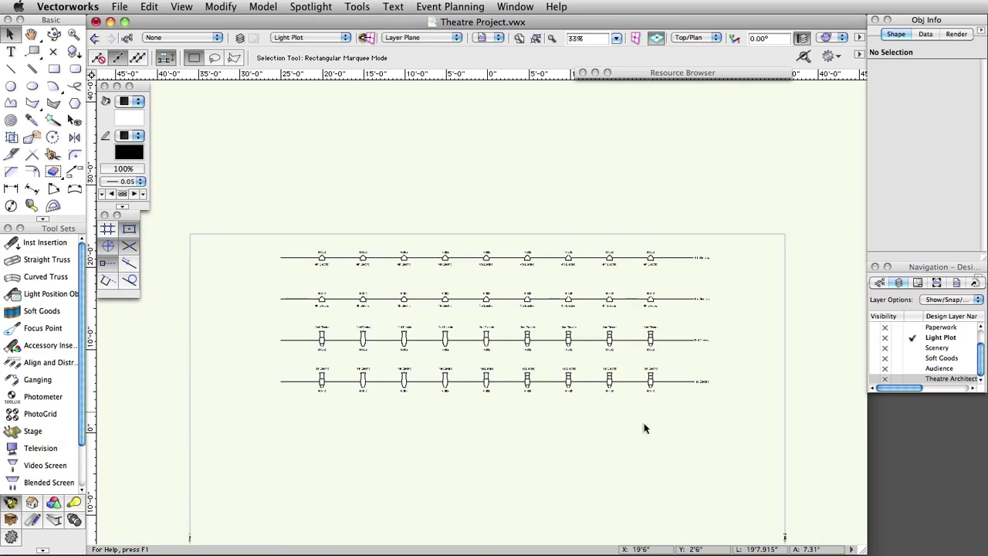
left_click_drag(617, 407, 597, 278)
key("x")
scroll(610, 291, "down", 1, "ctrl")
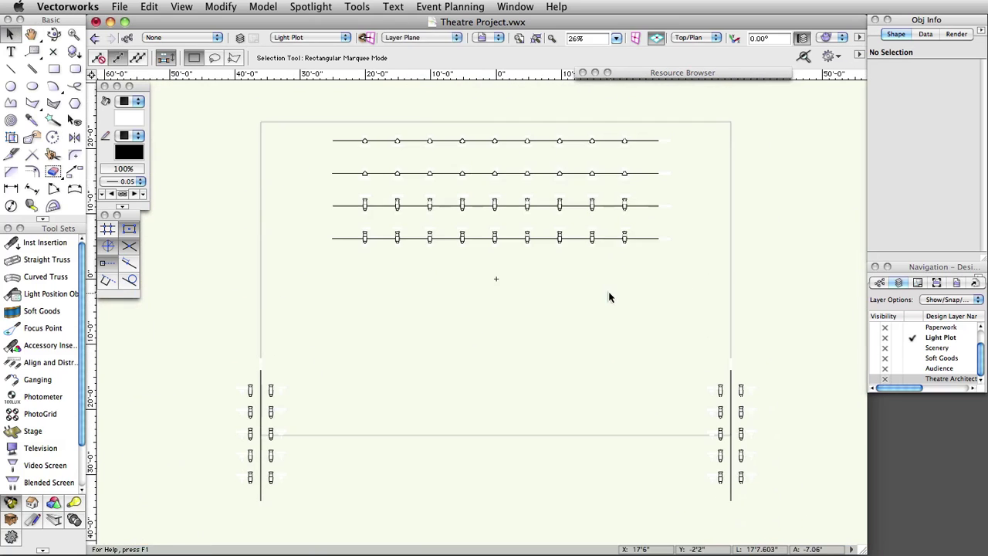
Step: Activate the stage definition layer and the Model Layer in turn to examine the lights and viewport on each
scroll(918, 340, "up", 1)
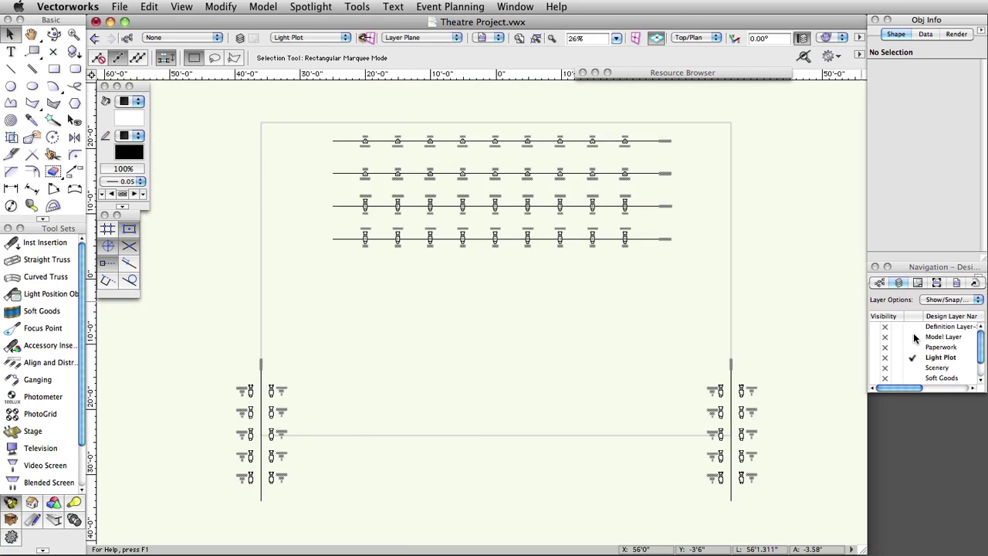
left_click(913, 327)
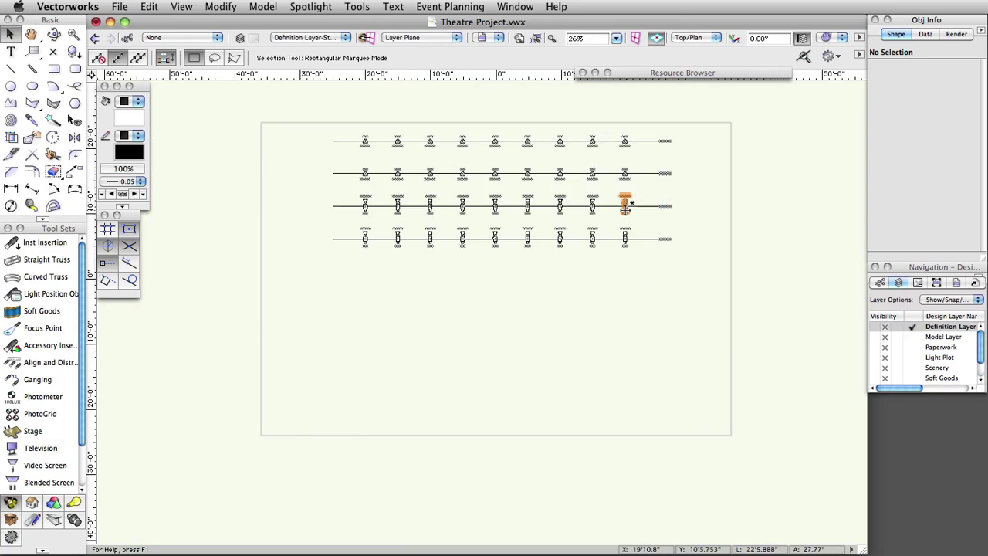
left_click(624, 205)
left_click(733, 278)
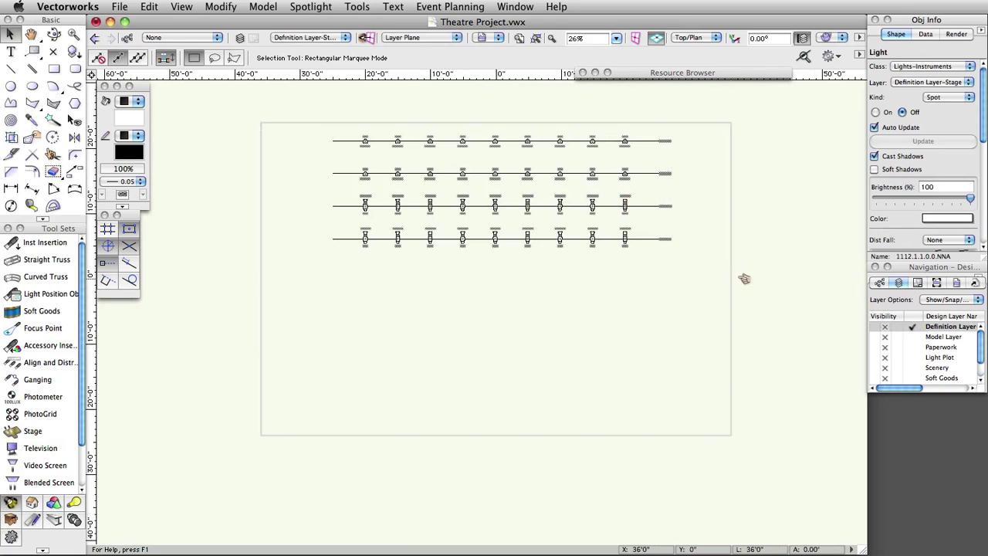
left_click(913, 337)
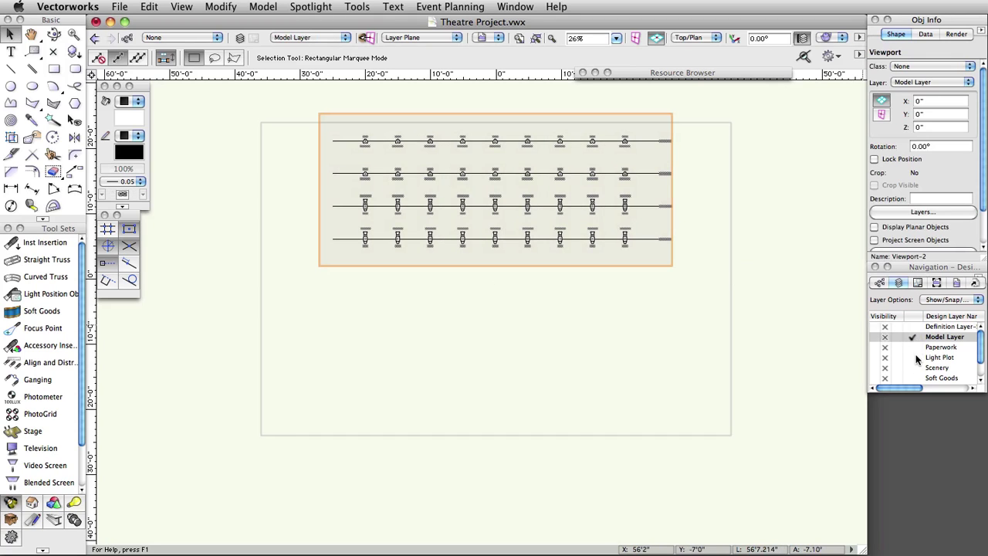
Step: Create a plot and model view named Definition Layer-FOH from the FOH vertical positions and instruments on Light Plot, using Model Layer
left_click(914, 357)
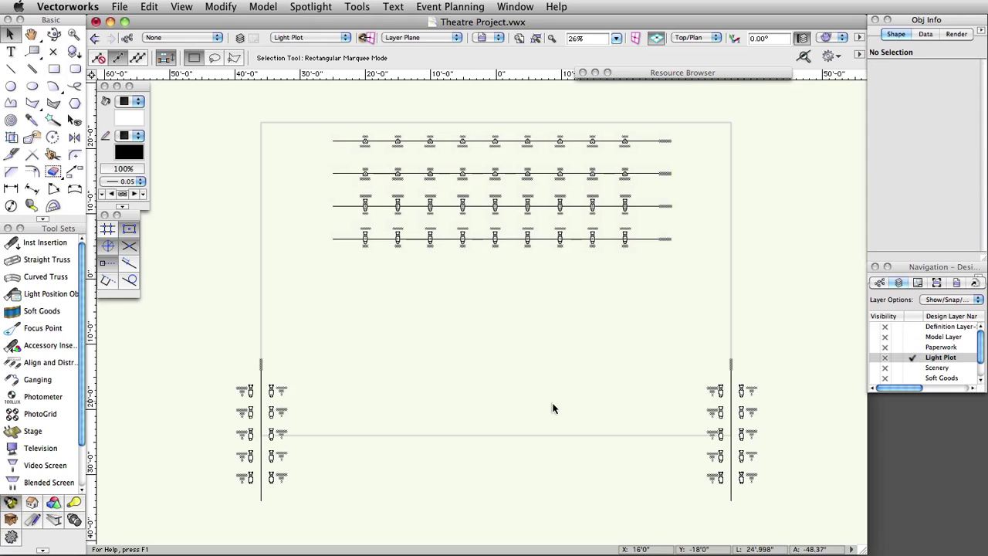
left_click_drag(194, 315, 781, 520)
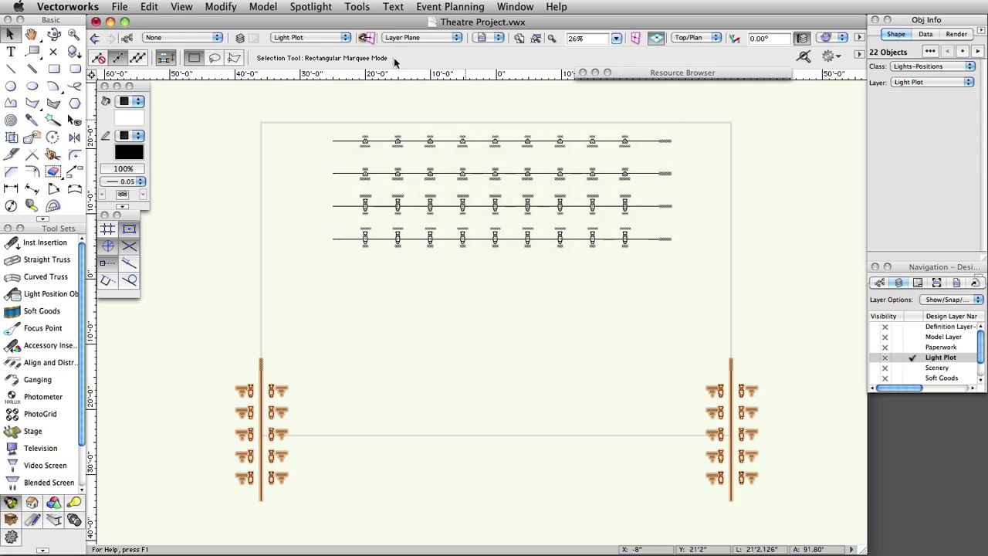
left_click(320, 7)
mouse_move(368, 141)
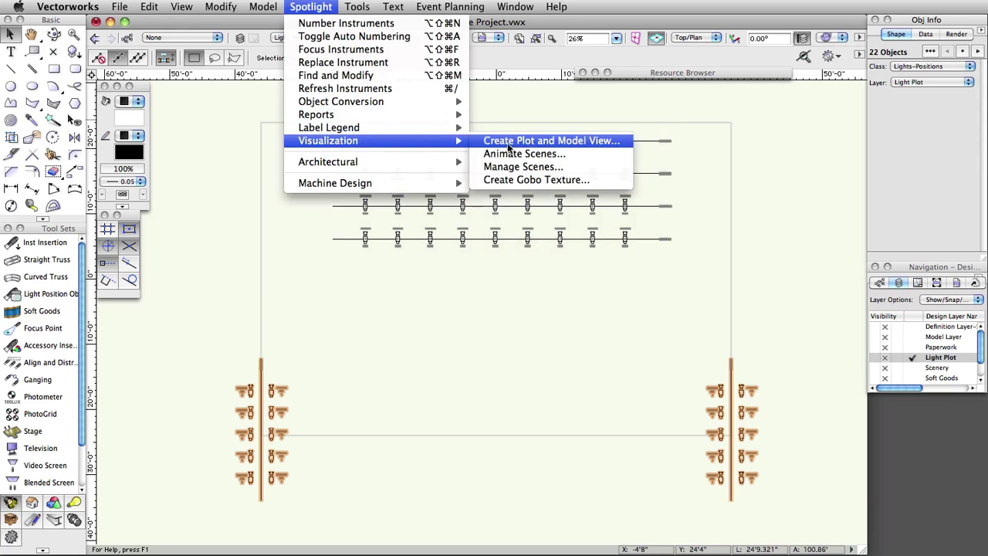
left_click(502, 140)
left_click(705, 176)
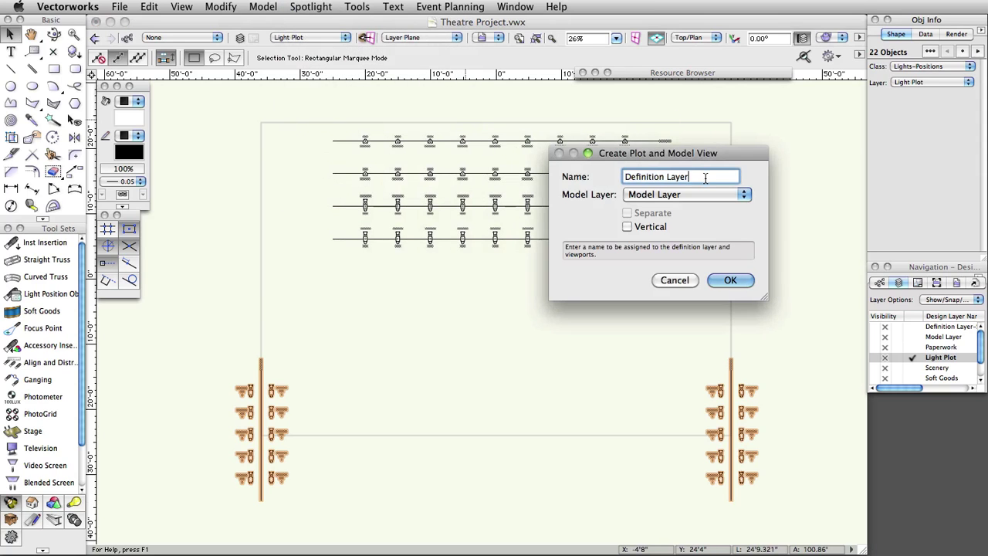
type("-FOH")
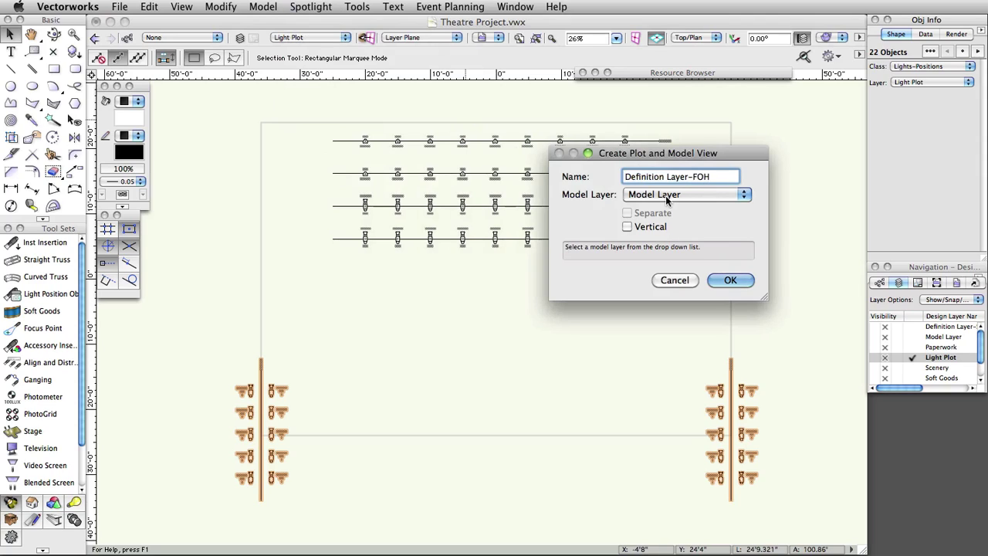
left_click(730, 280)
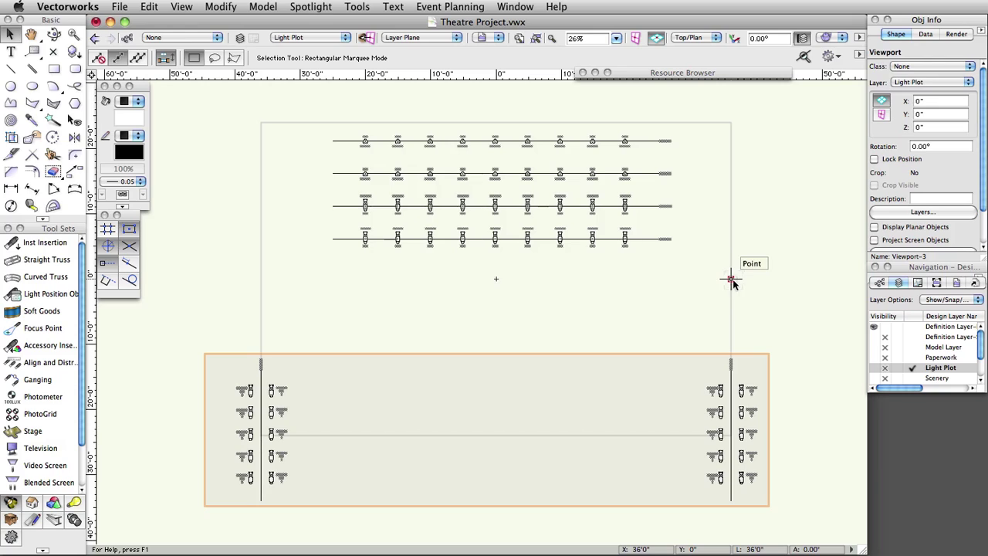
Step: Activate Model Layer, hide the new FOH definition layer, and select the FOH viewport
left_click(919, 347)
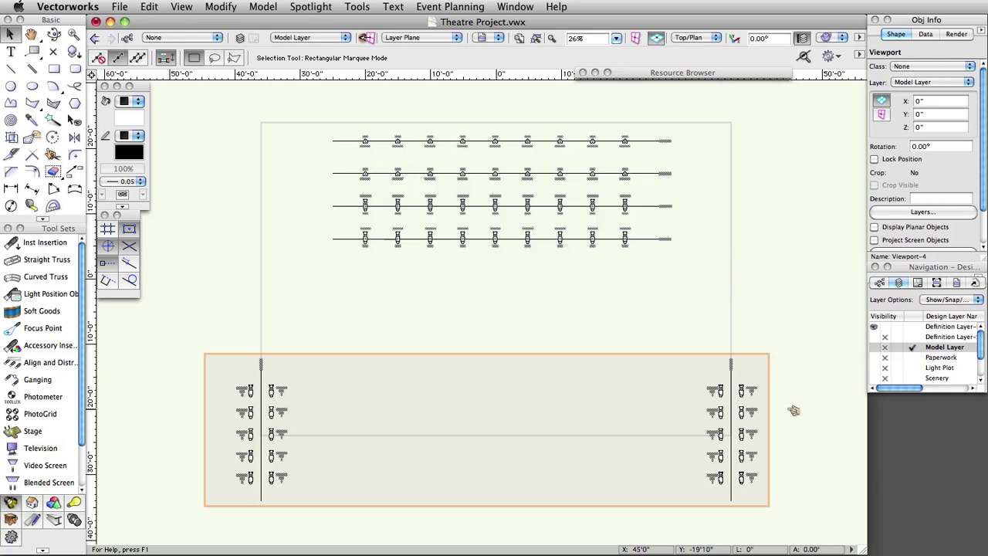
left_click(887, 327)
left_click(726, 415)
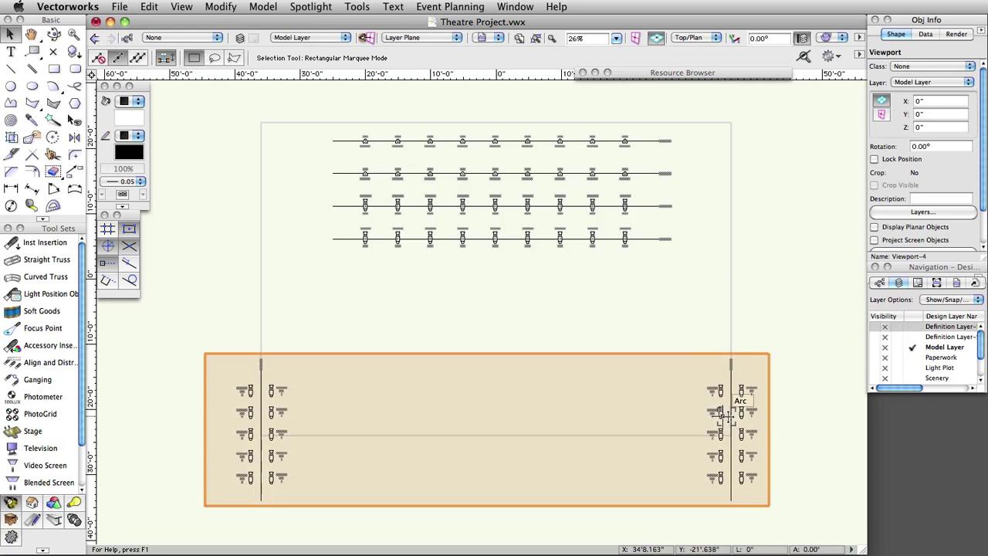
left_click(496, 276)
Step: Switch to the Left standard view and rotate the FOH viewport by 90°
left_click(185, 7)
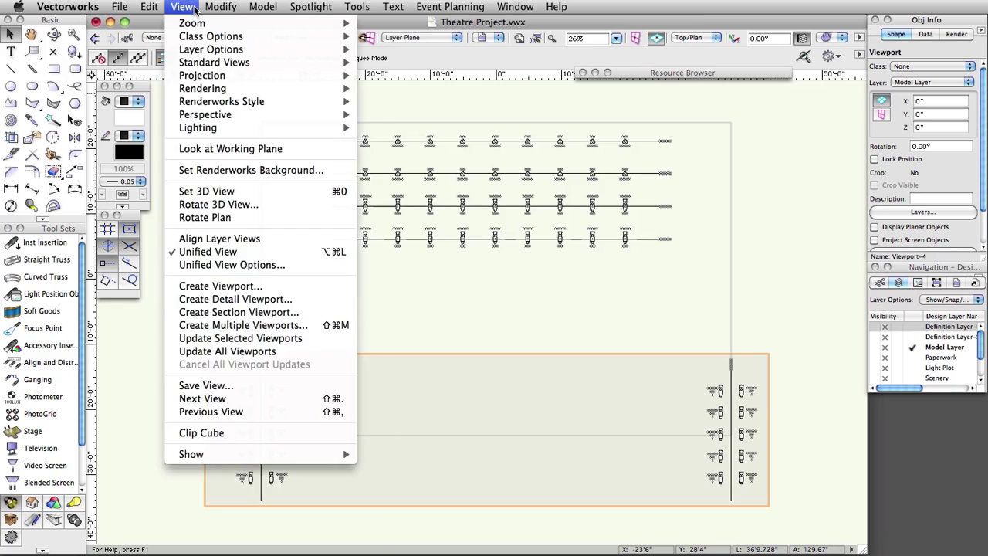
mouse_move(340, 63)
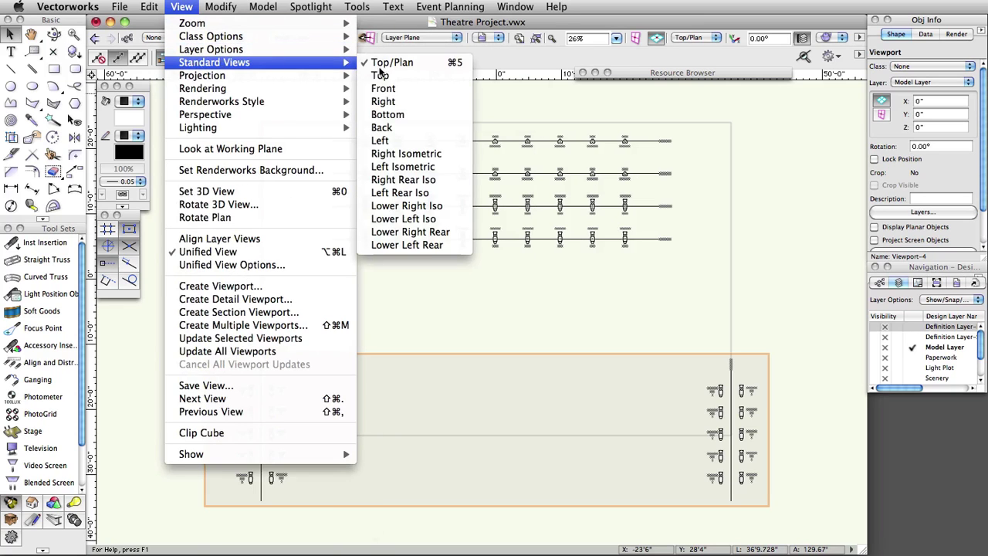
left_click(390, 140)
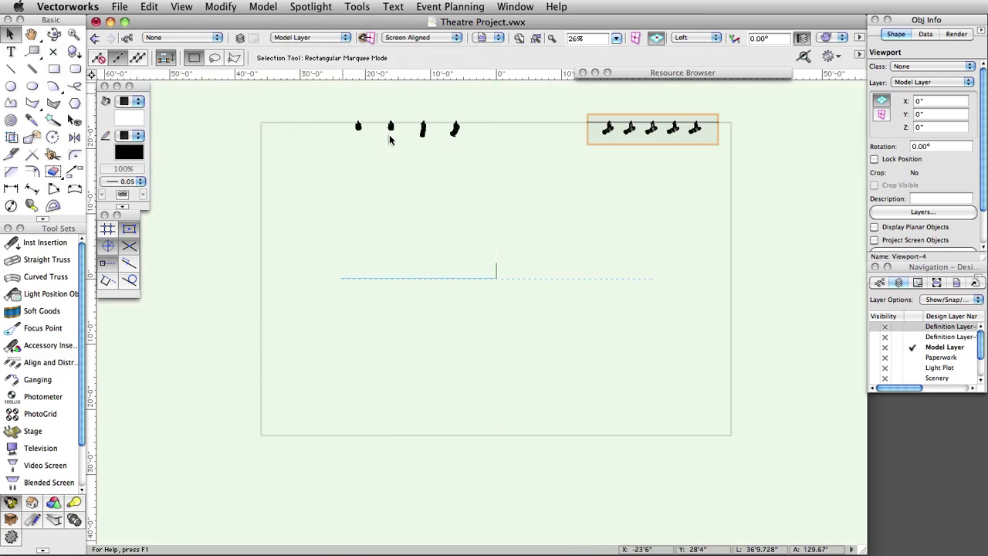
left_click(209, 8)
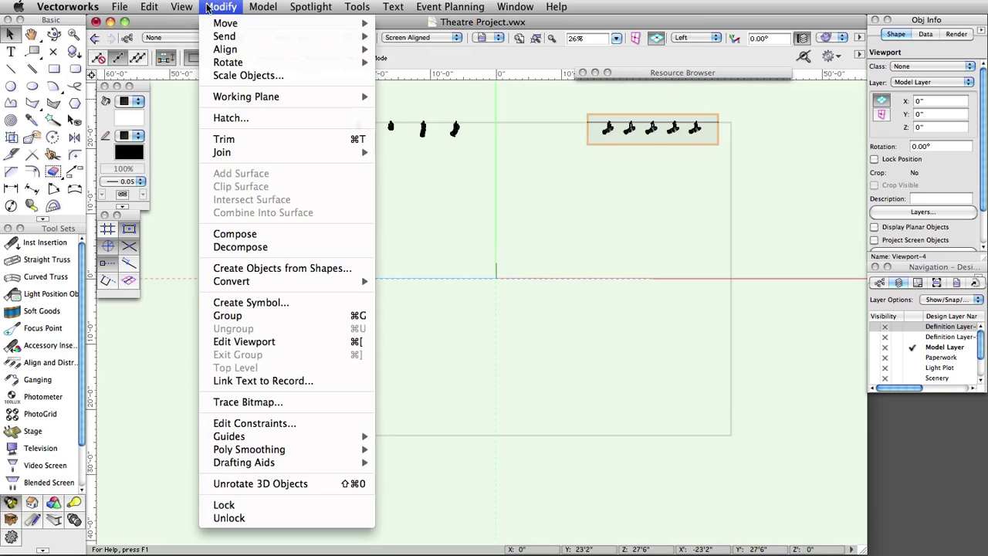
mouse_move(339, 62)
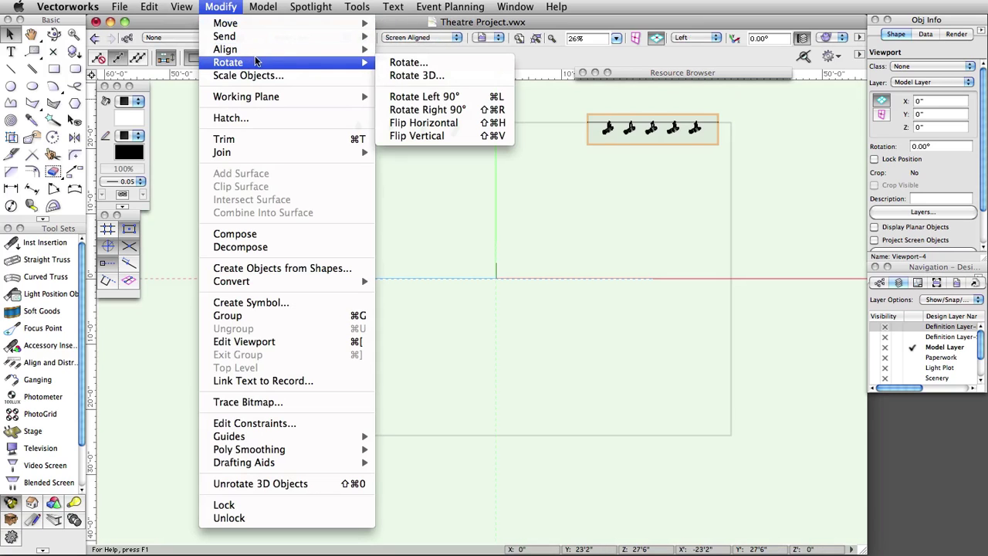
left_click(398, 64)
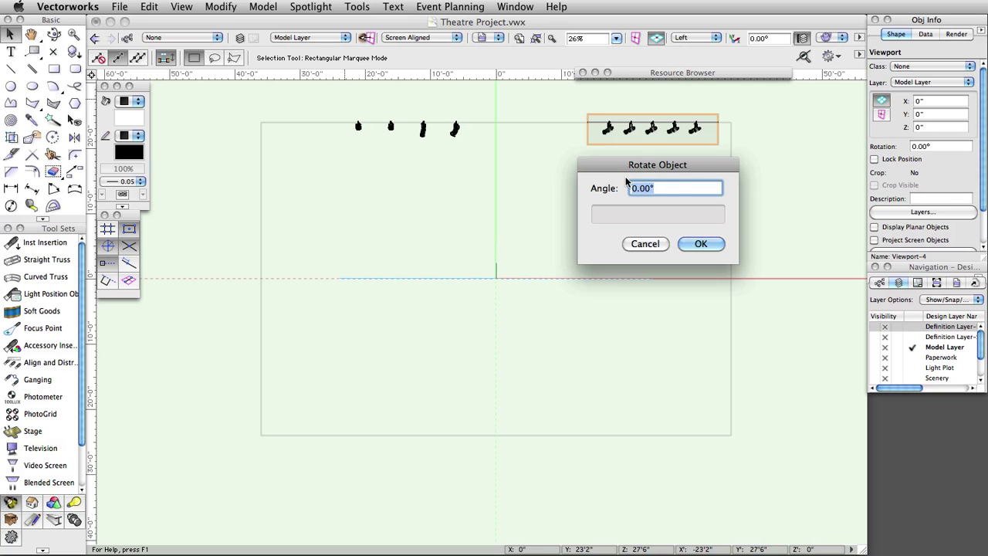
type("90")
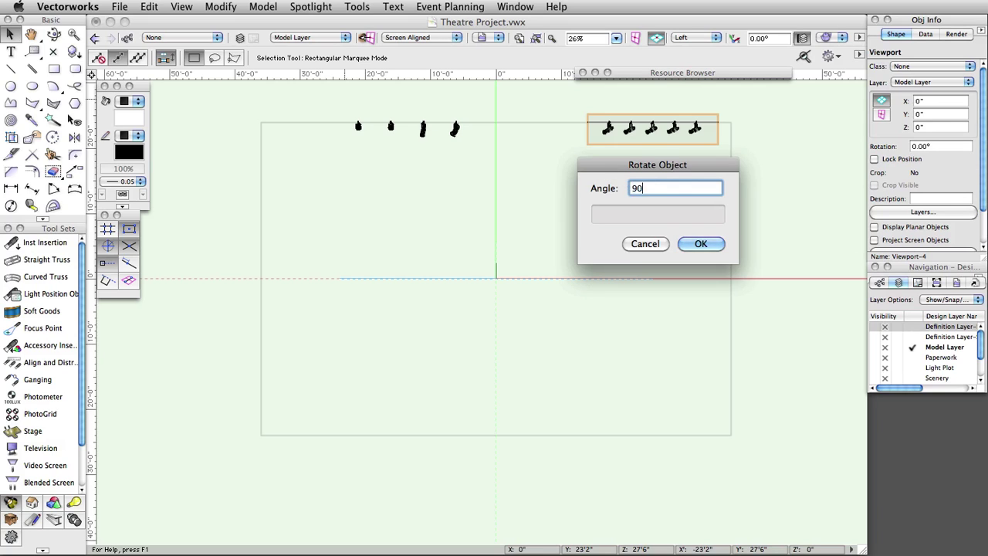
left_click(704, 245)
Step: Return the model to the Top/Plan standard view
middle_click_drag(705, 248, 707, 340)
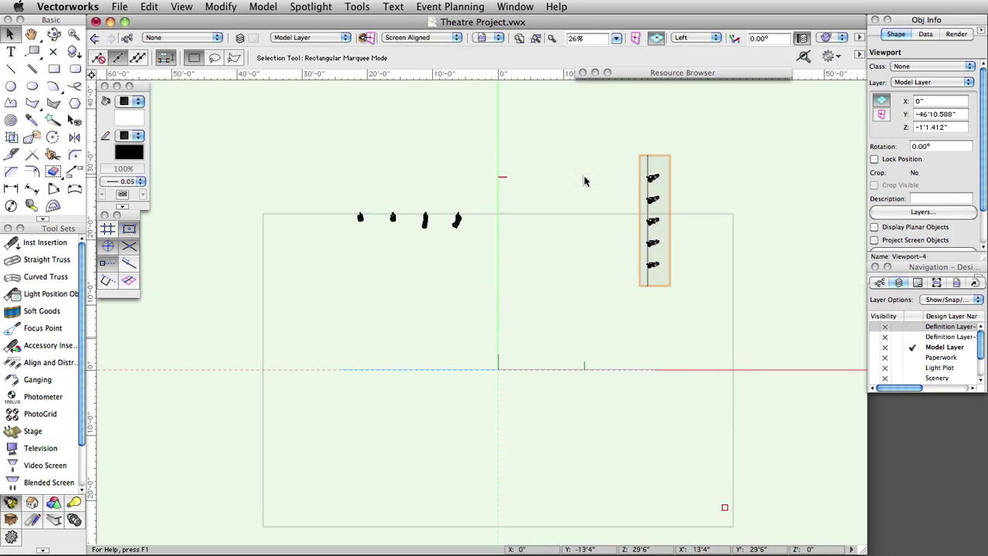
left_click(181, 7)
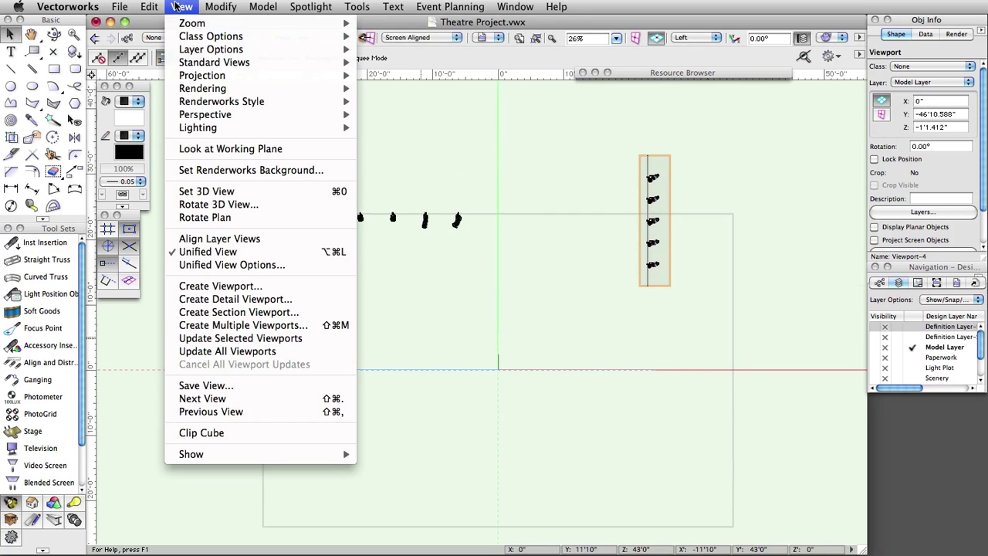
mouse_move(232, 62)
left_click(390, 63)
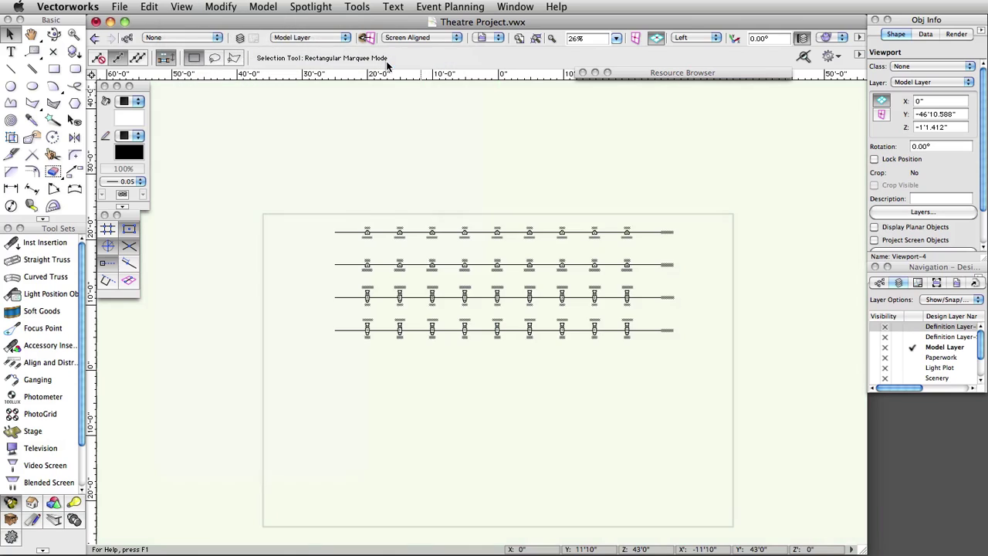
Step: Make the Light Plot, Scenery, Soft Goods, Audience and Theatre Architecture design layers visible alongside Model Layer
left_click(874, 378)
left_click(874, 367)
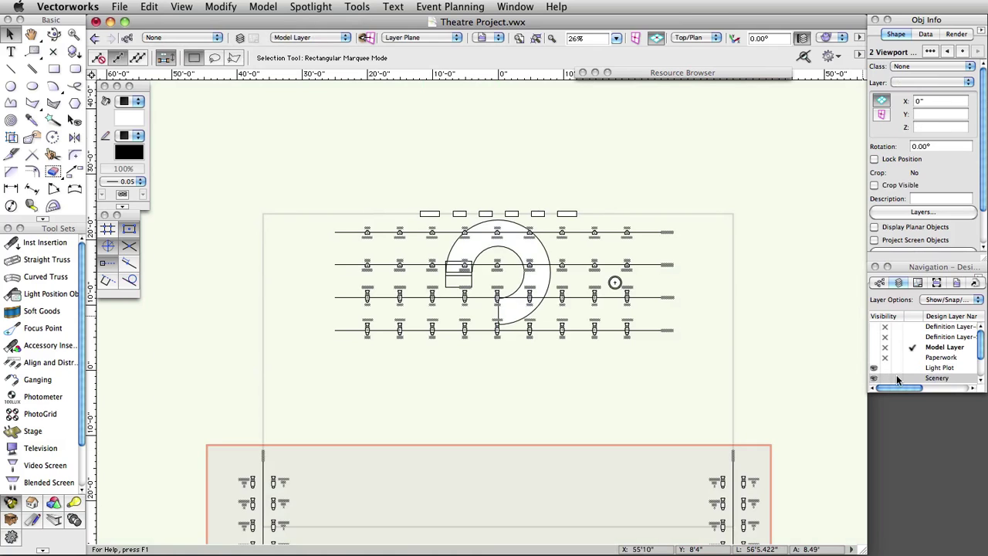
scroll(898, 379, "down", 2)
scroll(898, 379, "down", 1)
left_click(874, 358)
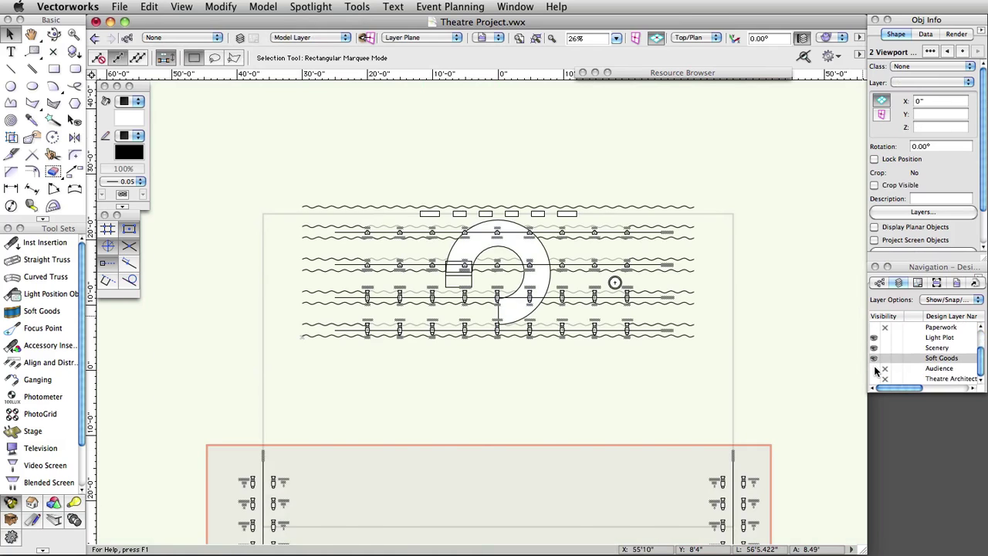
left_click(874, 367)
left_click(873, 377)
scroll(887, 378, "up", 3)
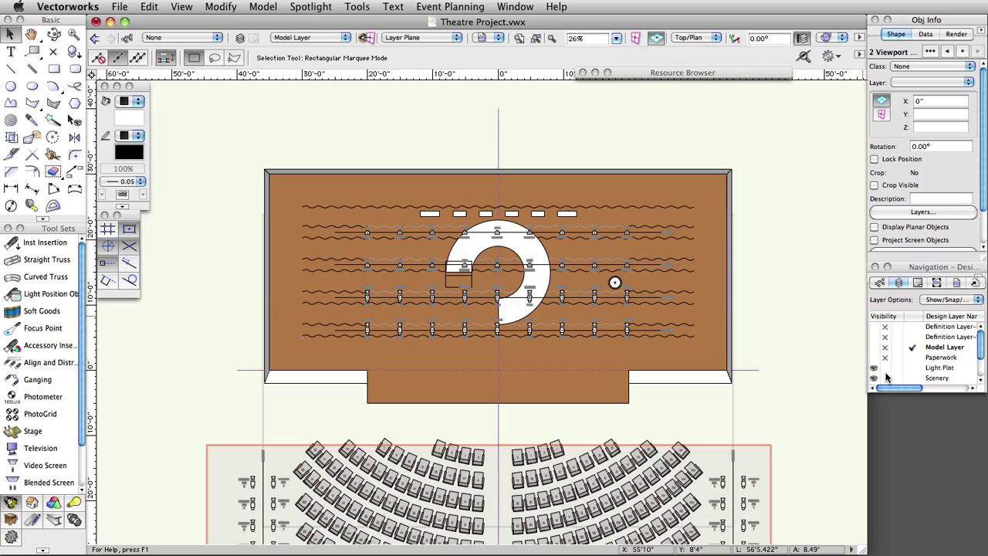
scroll(886, 378, "down", 3)
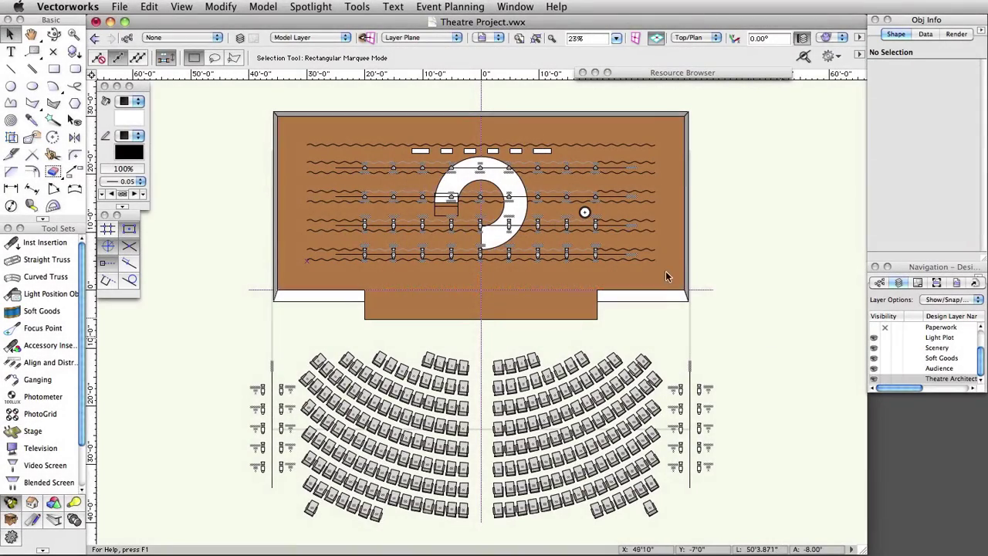
Step: Start a new viewport of the visible layers, naming it Plot with the drawing title Light Plot
left_click(183, 7)
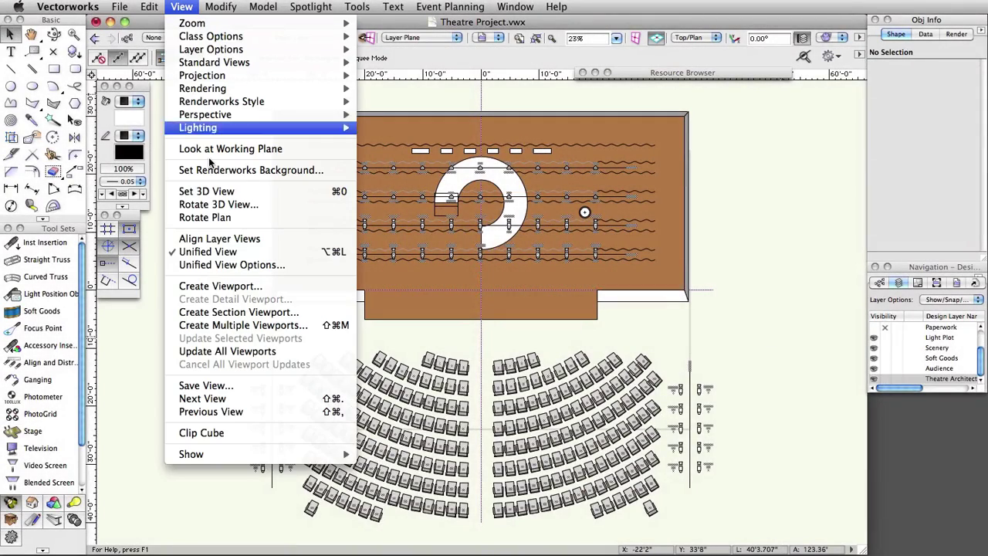
left_click(279, 287)
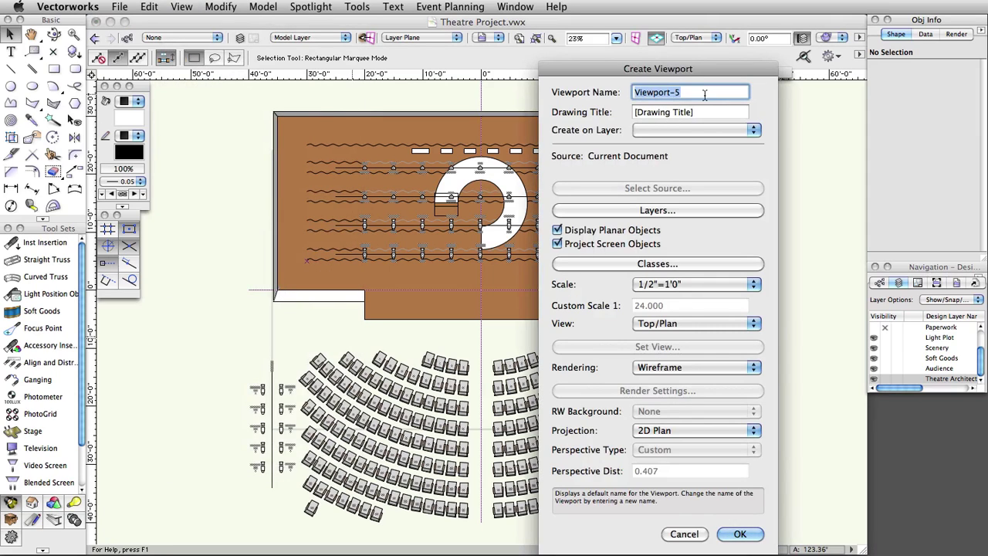
type("Plot")
left_click(718, 113)
triple_click(718, 113)
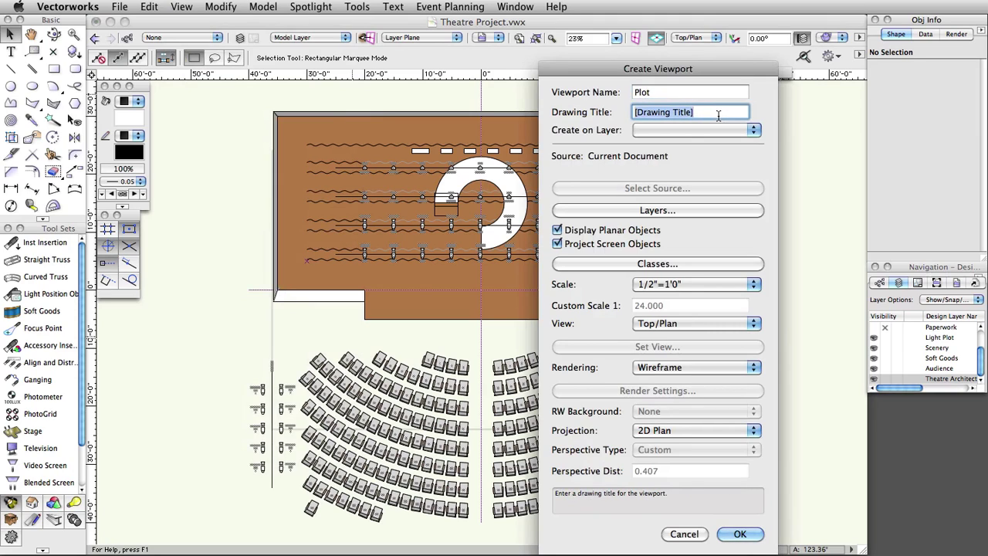
type("Light ")
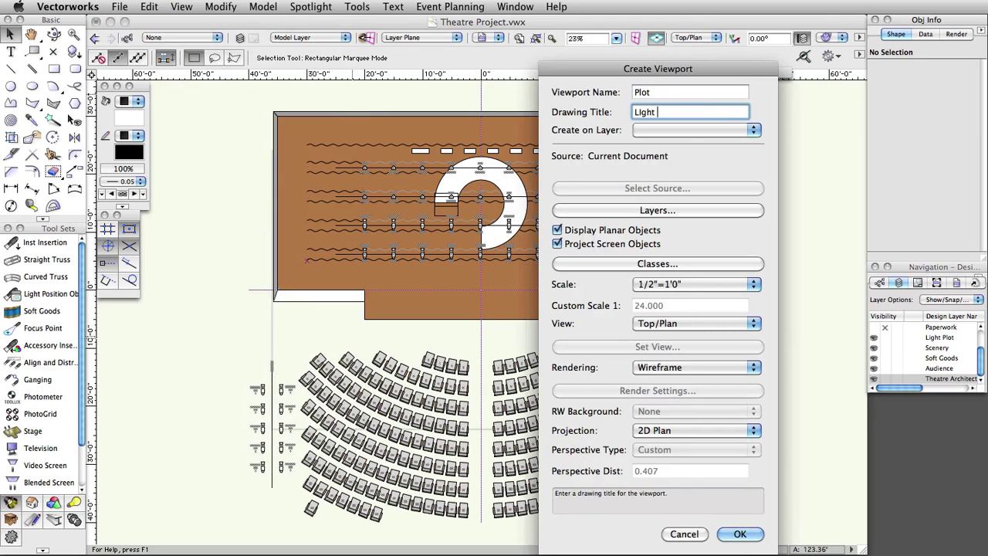
type("Plot")
Step: Create the viewport on a new sheet layer numbered Sht-1 and titled 01-Light Plot
left_click(697, 131)
left_click(688, 97)
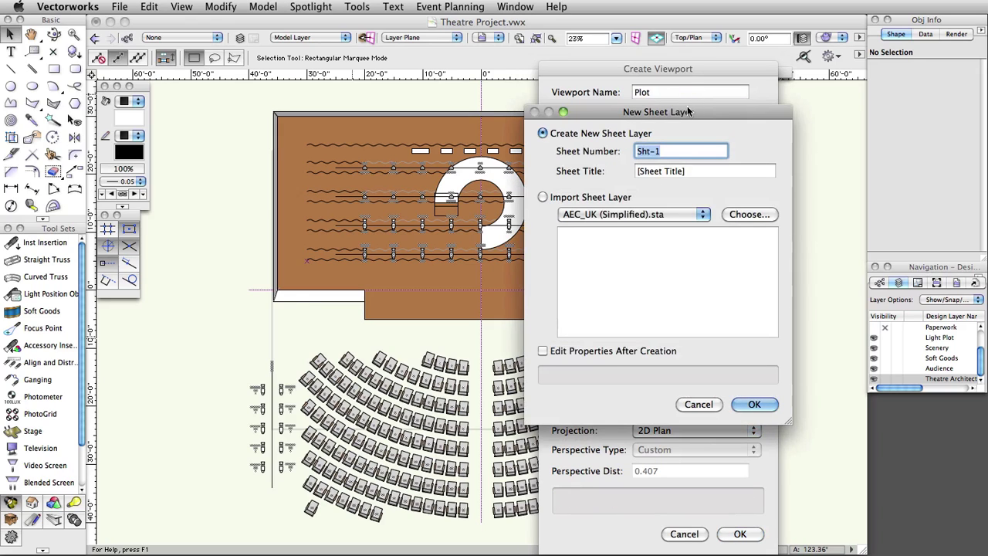
key("Tab")
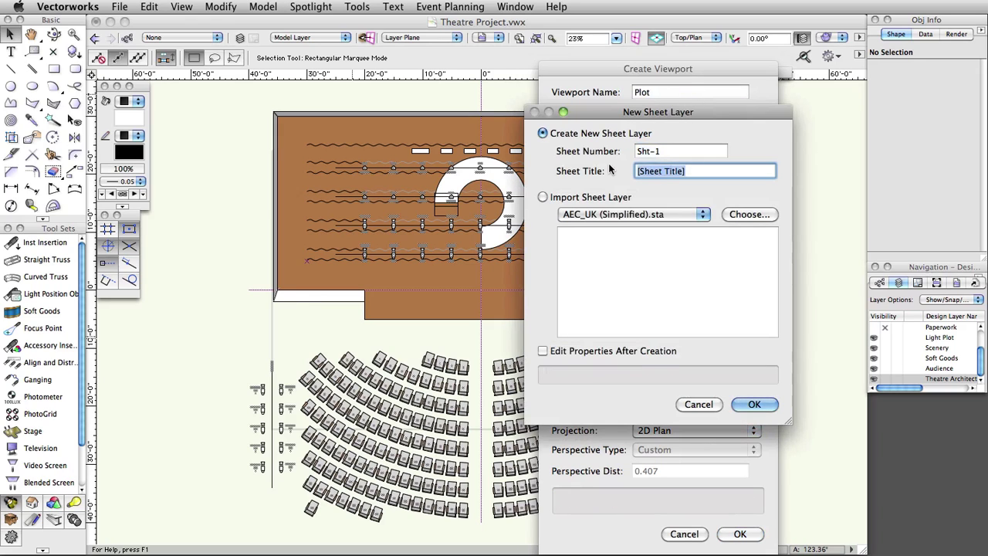
type("01")
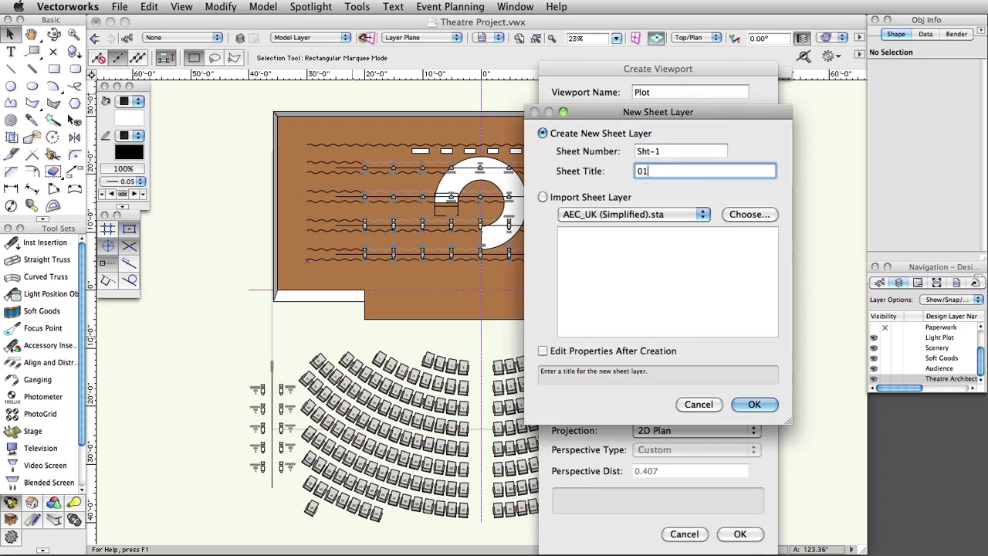
type("-Light Plot")
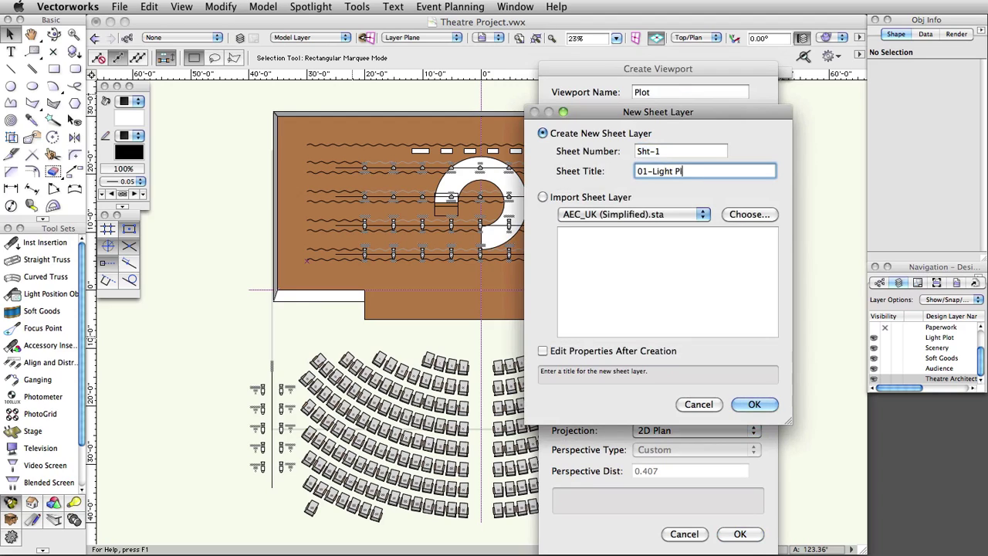
left_click(755, 404)
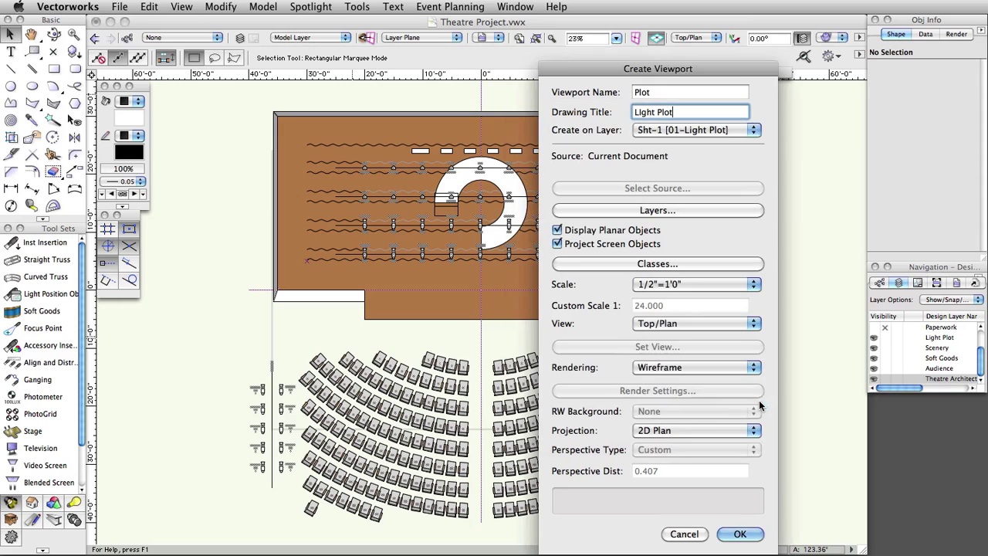
left_click(741, 534)
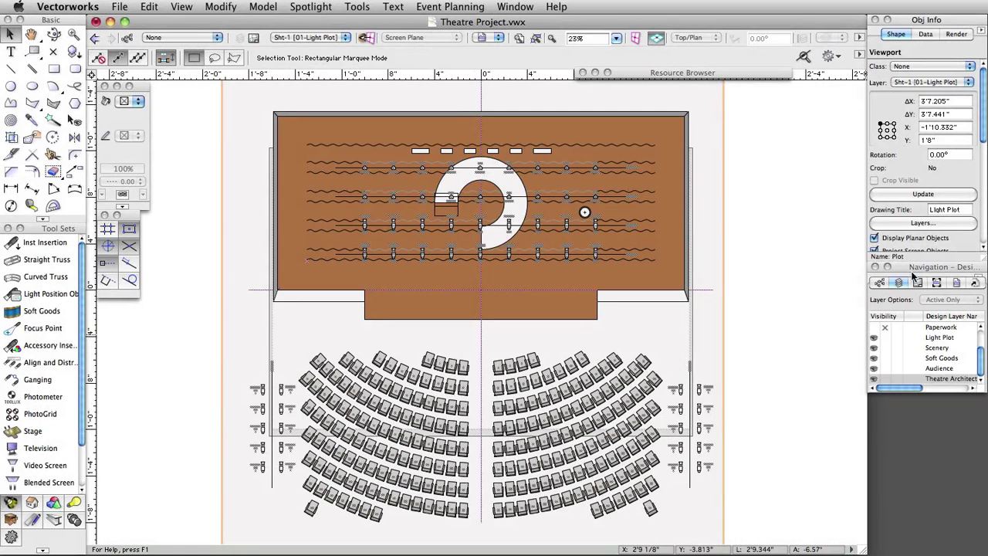
Step: In the Plot viewport, hide the Model Layer, Scenery, Soft Goods and Audience layers and gray out Theatre Architecture
left_click(935, 223)
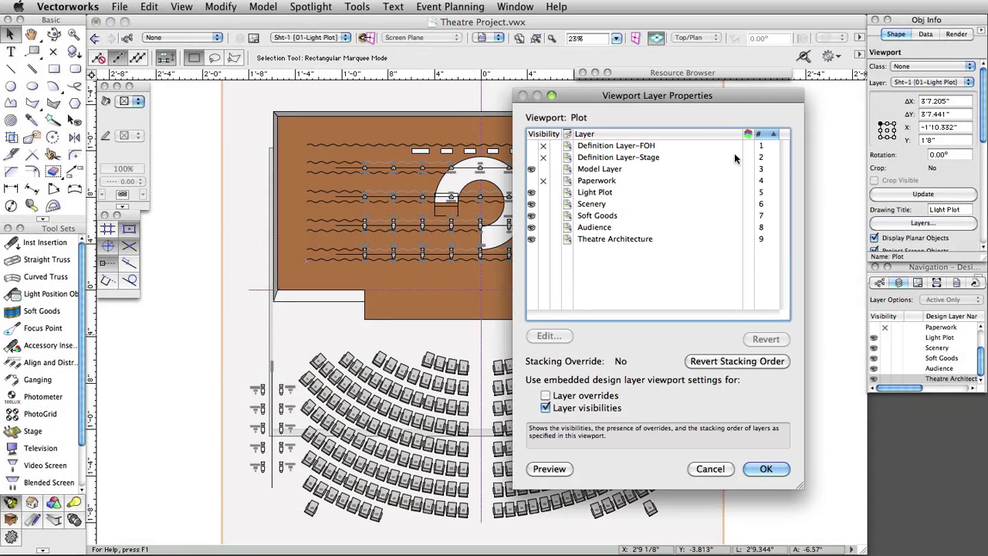
left_click_drag(701, 98, 533, 80)
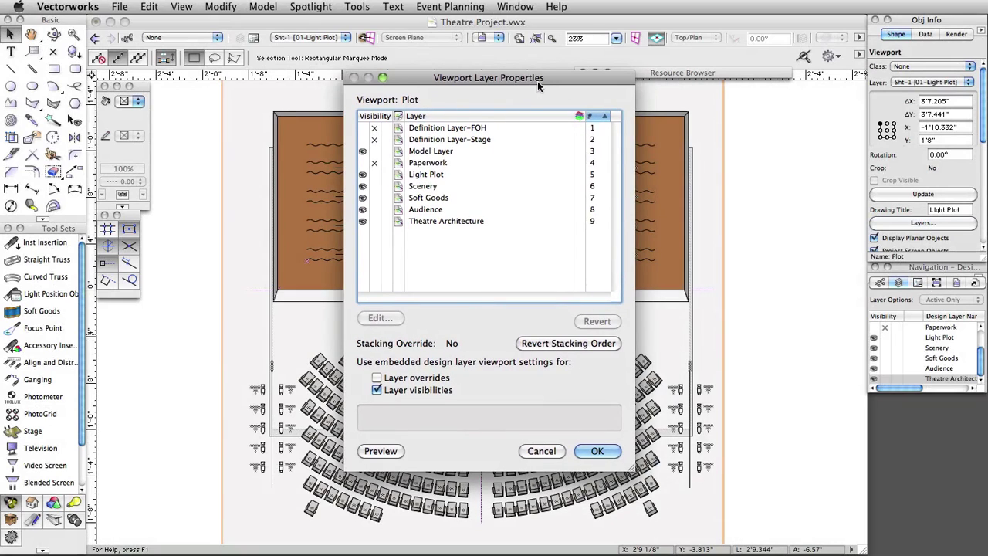
left_click(374, 151)
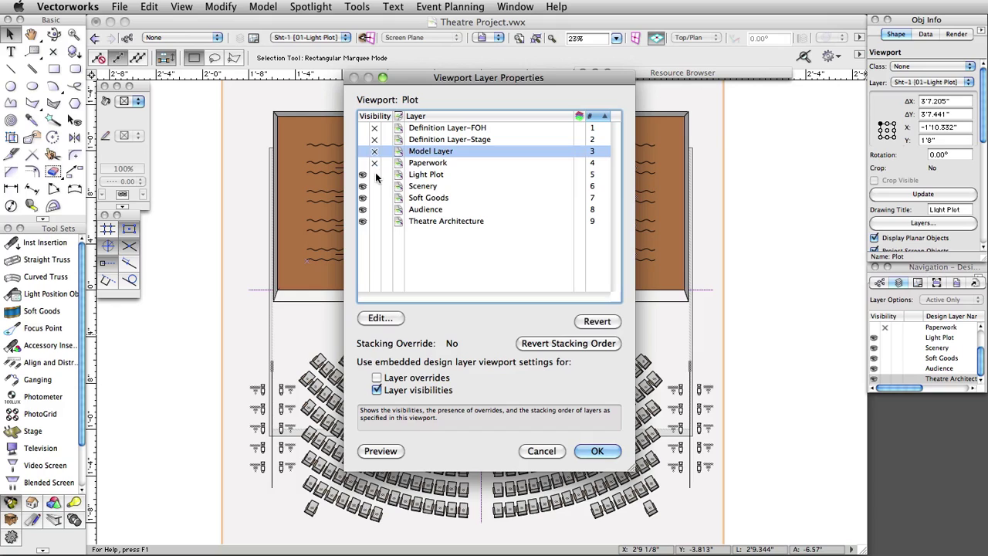
left_click(375, 187)
left_click(374, 198)
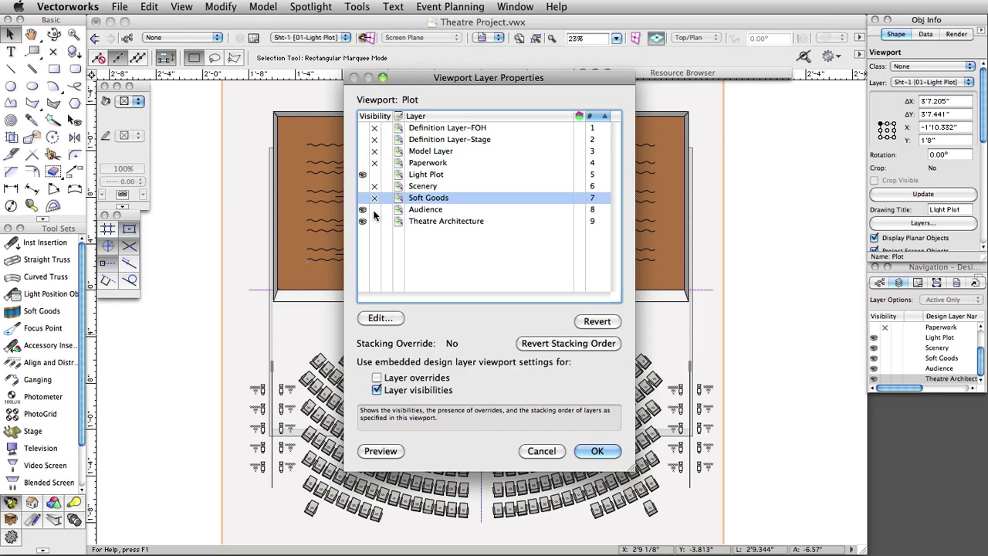
left_click(374, 210)
left_click(384, 222)
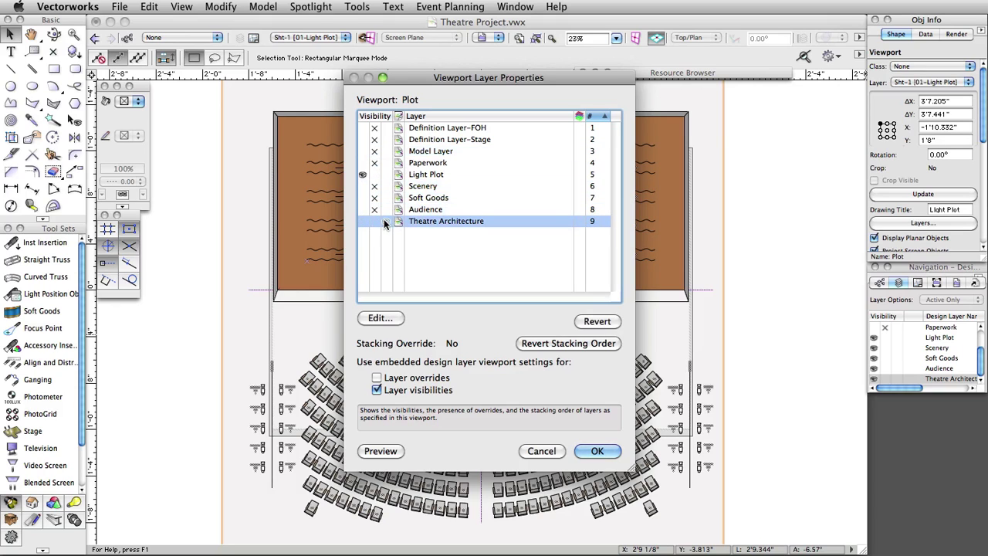
left_click(385, 222)
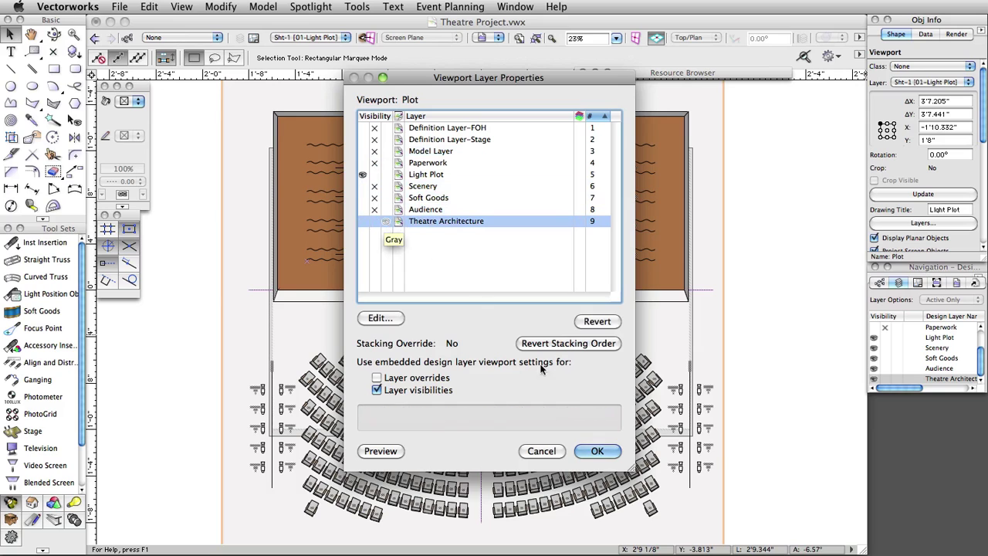
left_click(598, 453)
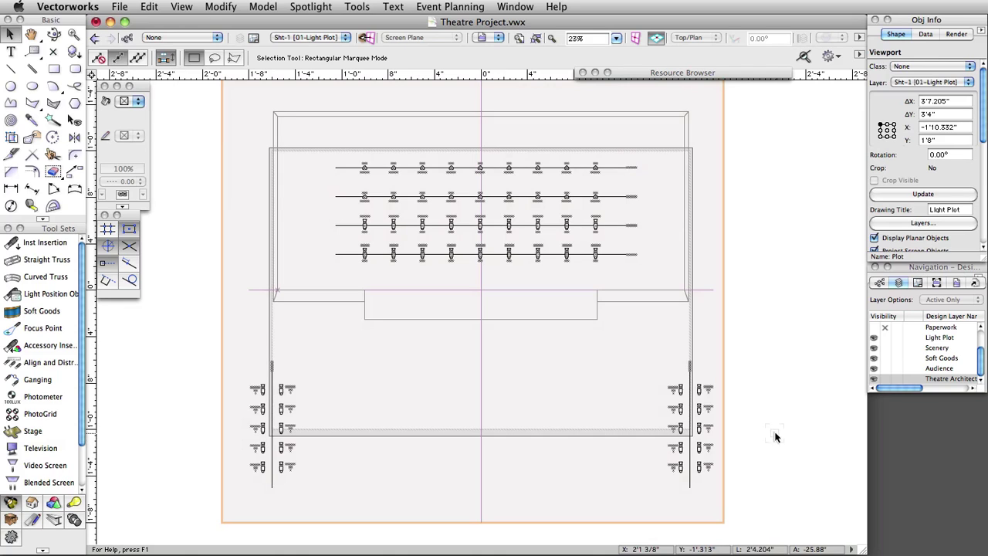
Step: Set the Plot viewport to a custom scale of 40 and move it inside the sheet's page boundary
left_click_drag(985, 135, 985, 182)
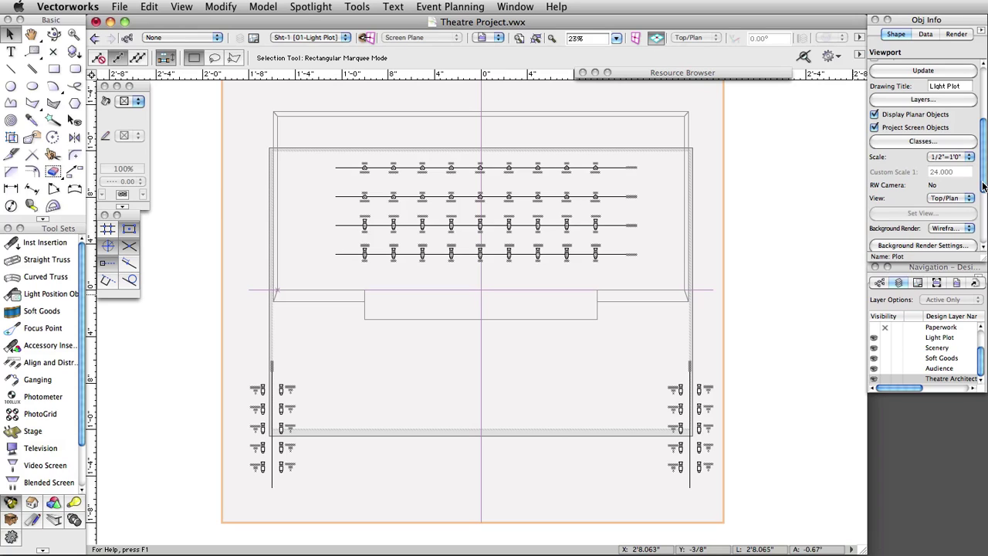
left_click(969, 158)
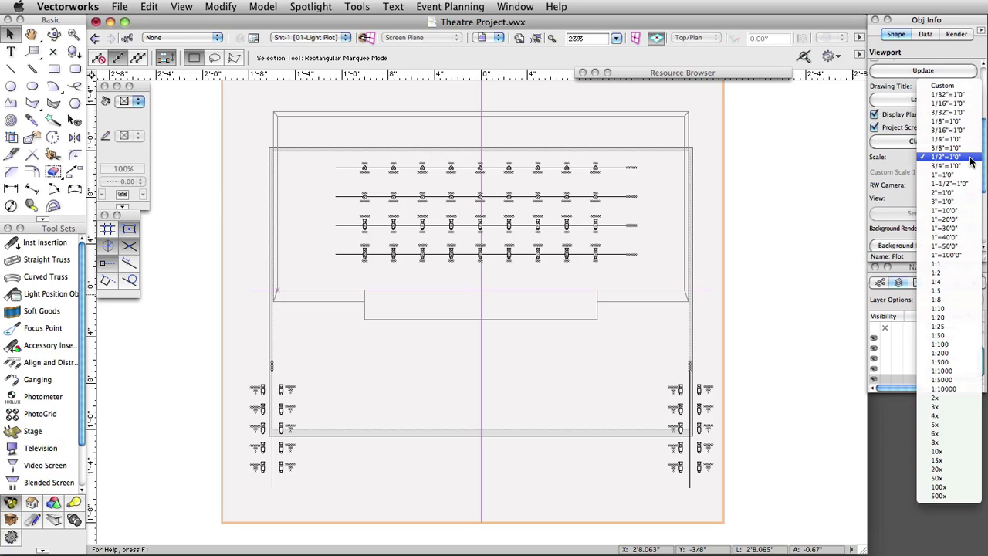
left_click(943, 87)
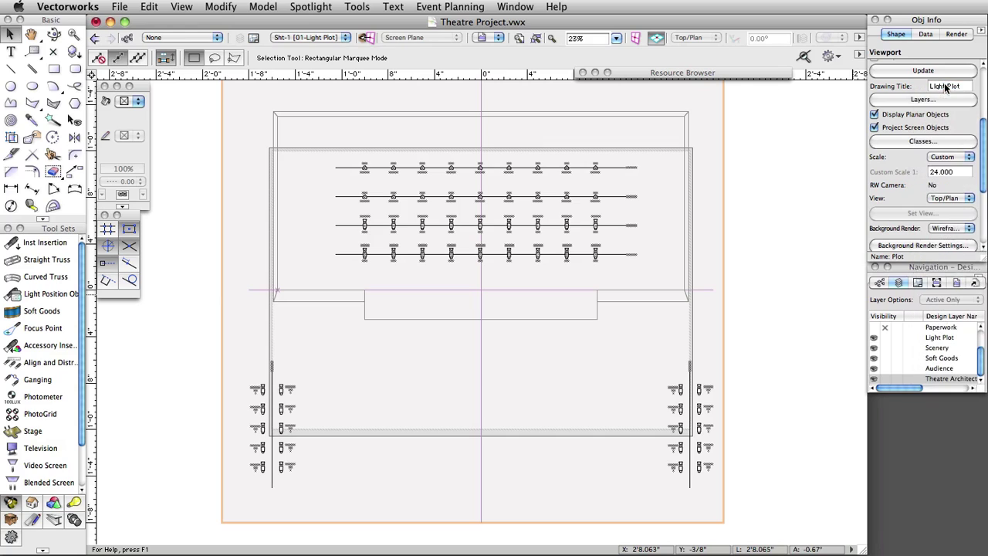
left_click_drag(960, 165, 924, 170)
type("40")
key("Return")
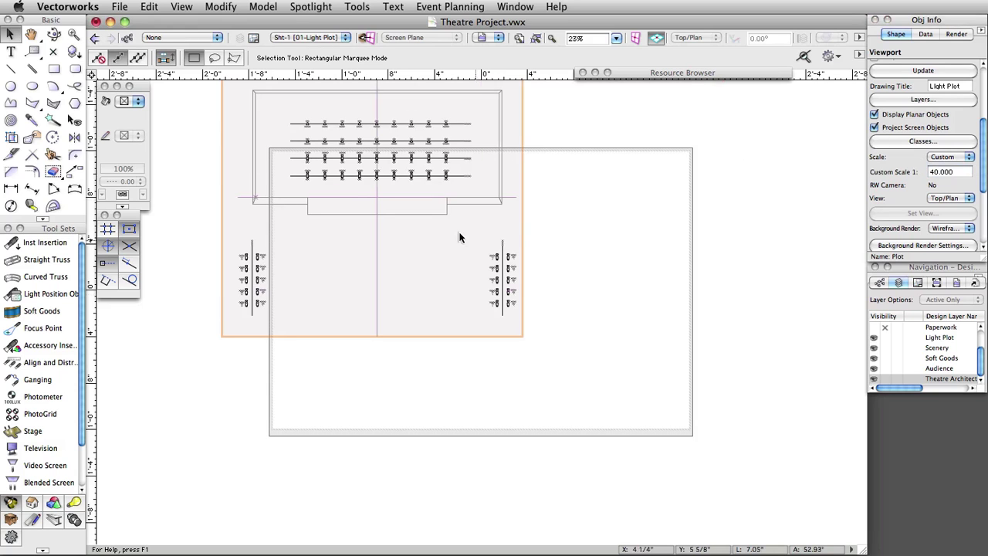
left_click_drag(377, 175, 432, 264)
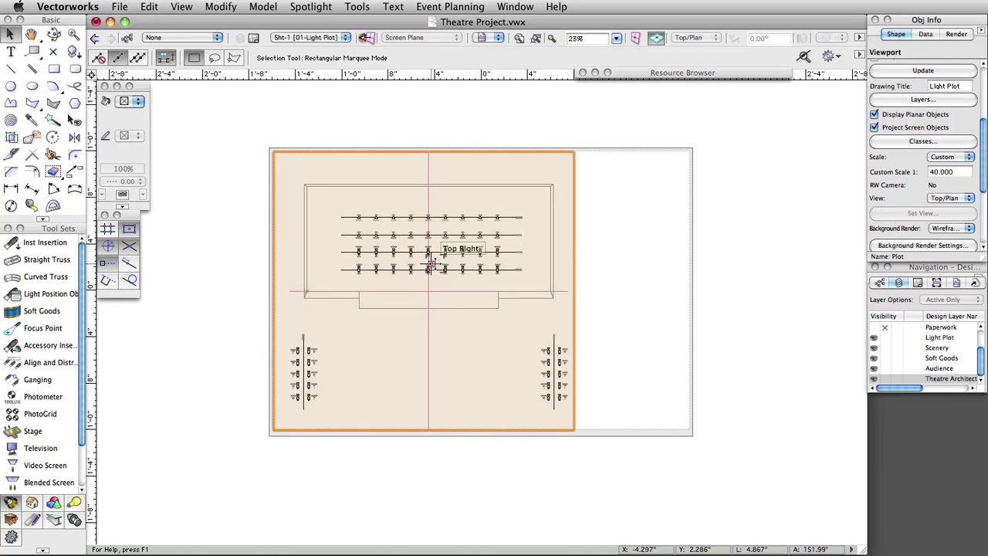
Step: Open the annotations of the Plot viewport for editing
double_click(431, 264)
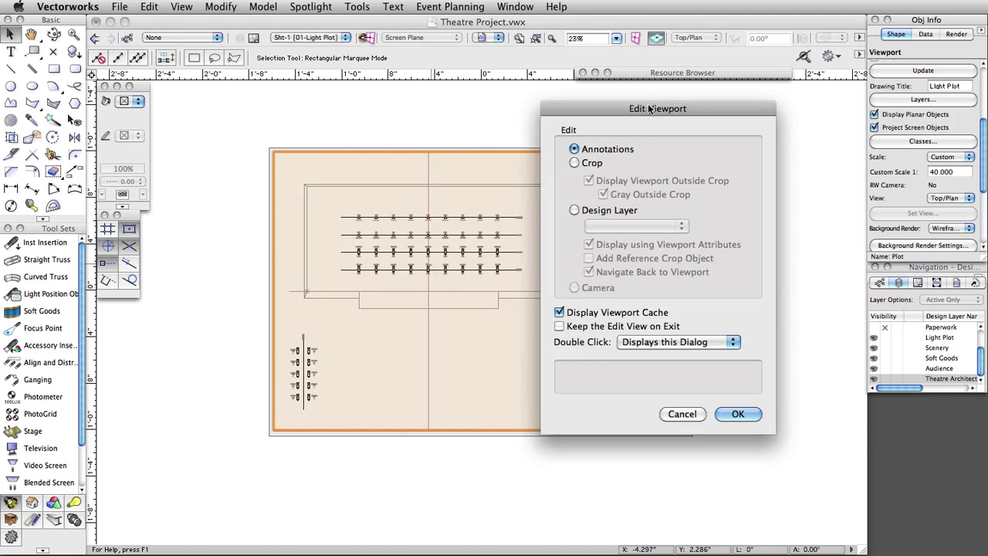
mouse_move(611, 152)
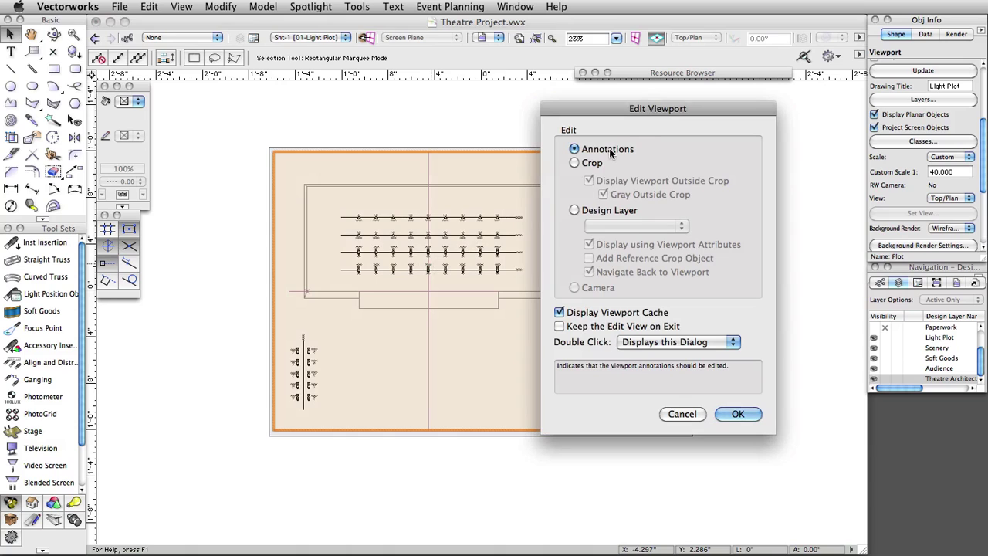
left_click(731, 417)
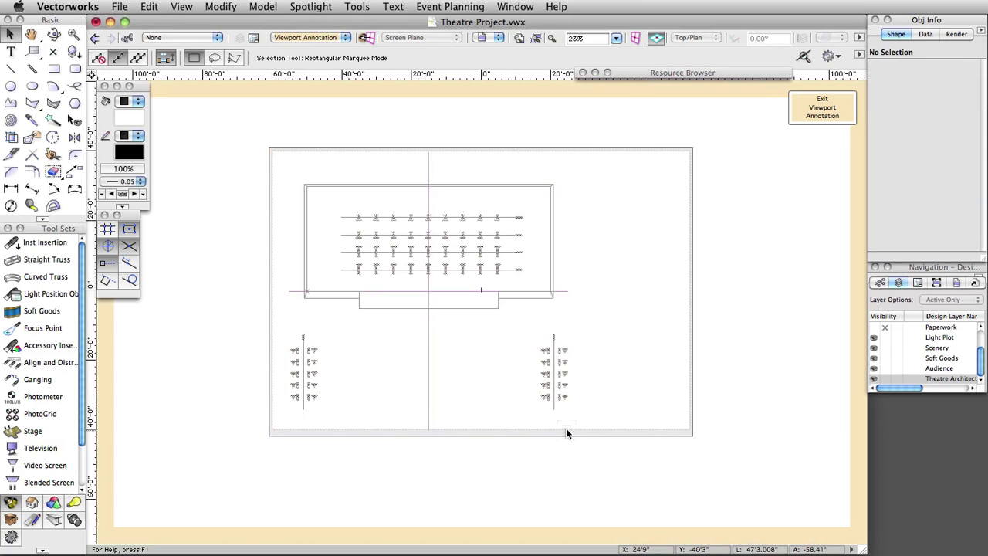
Step: Place a horizontal drawing label with default properties at the bottom end of the centre line, then leave annotation editing and check the label
left_click(36, 517)
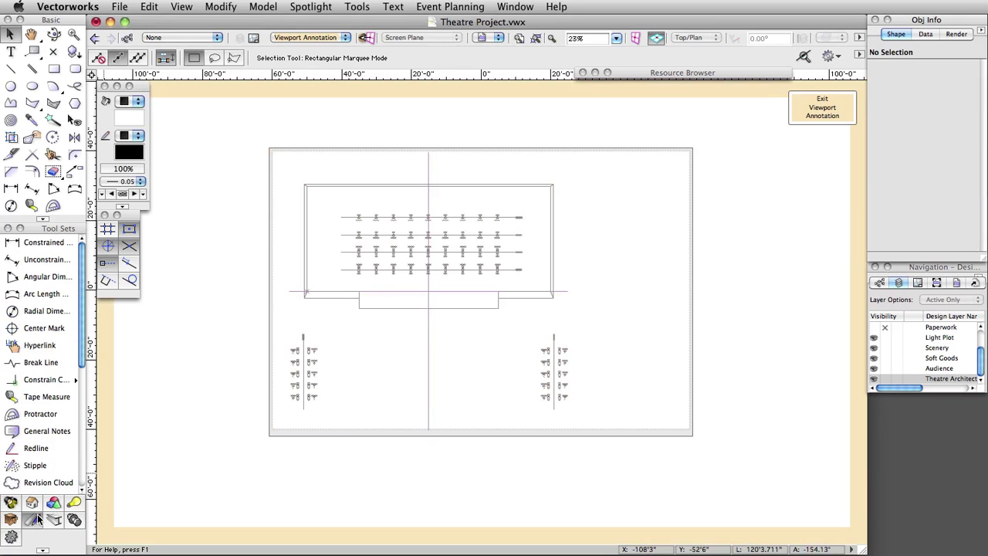
left_click_drag(79, 347, 76, 384)
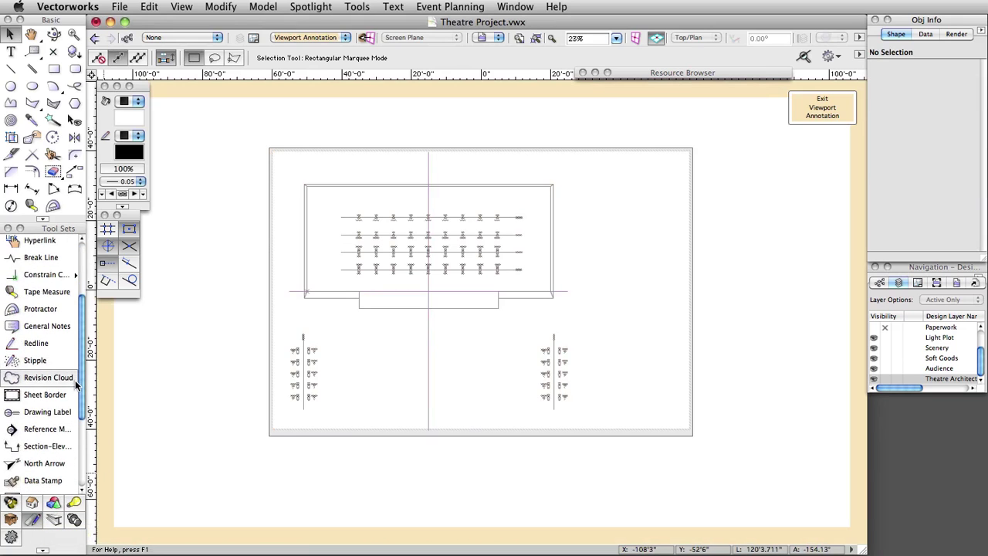
left_click(42, 412)
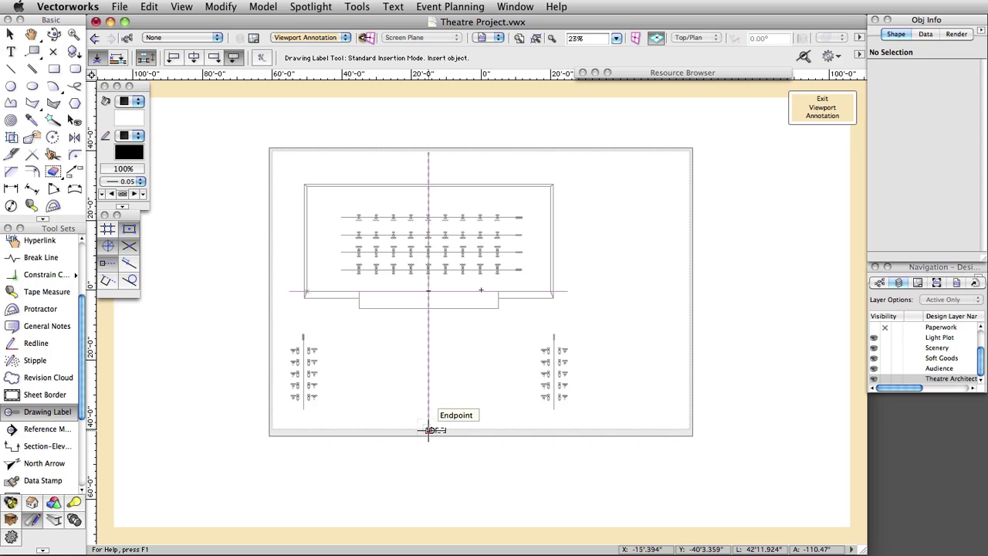
left_click(429, 430)
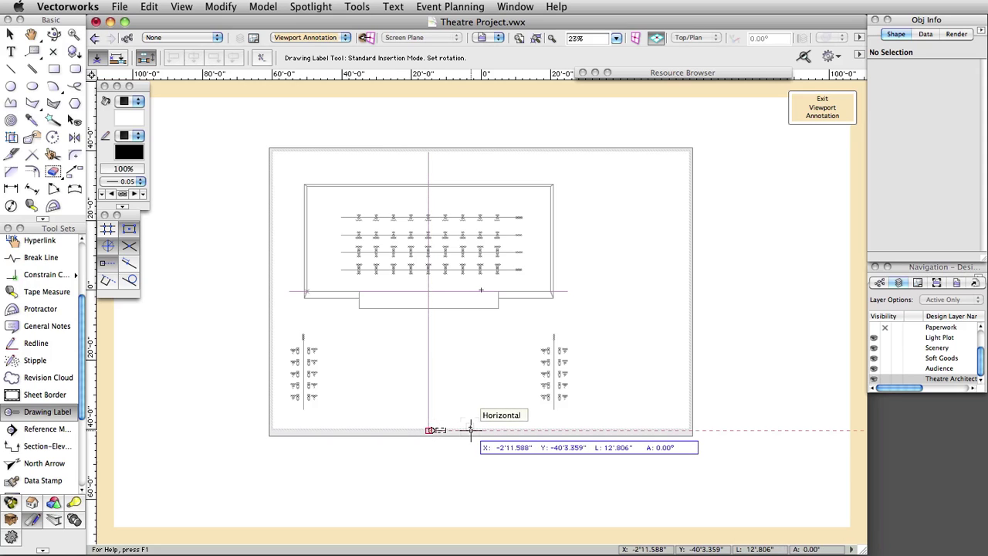
left_click(470, 430)
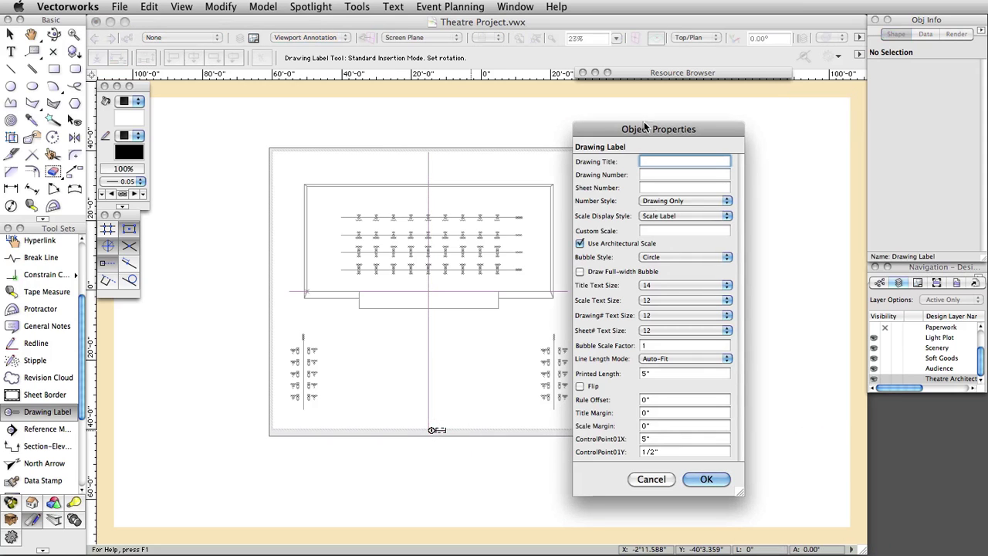
left_click_drag(645, 127, 574, 110)
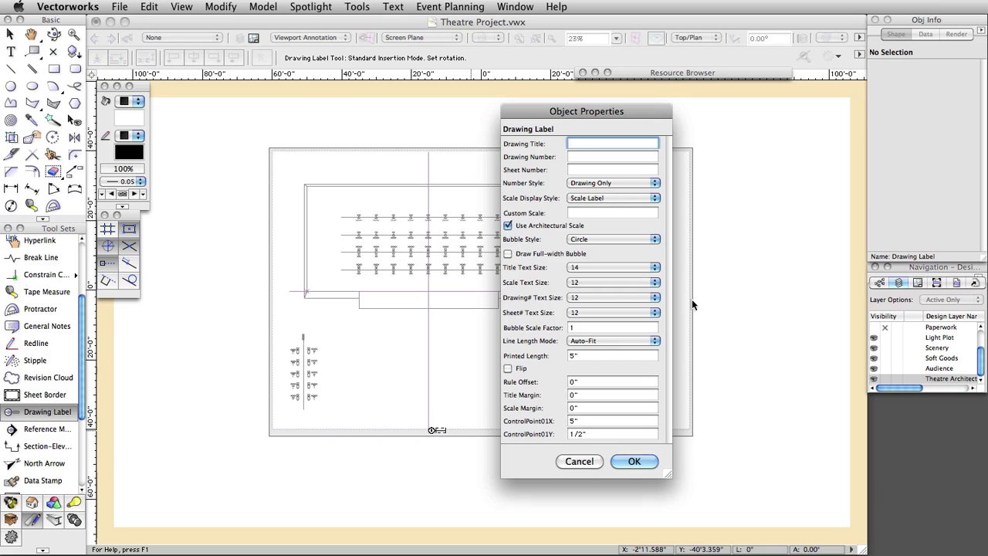
left_click(632, 461)
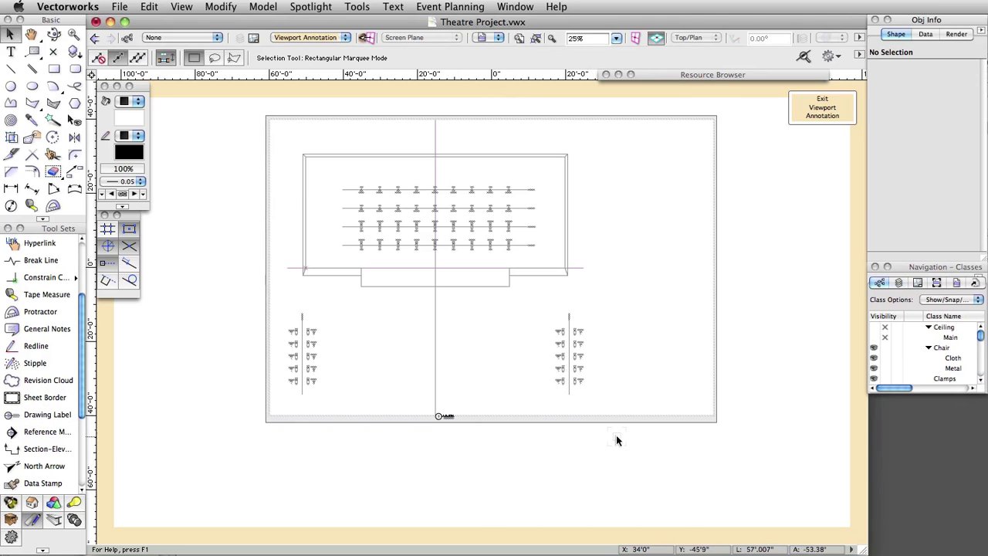
left_click(823, 108)
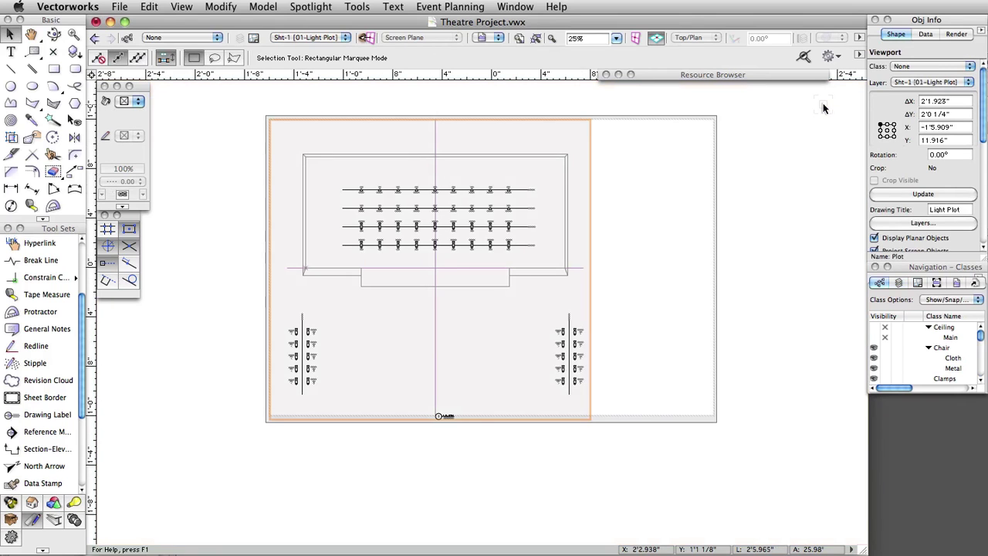
scroll(456, 417, "up", 4)
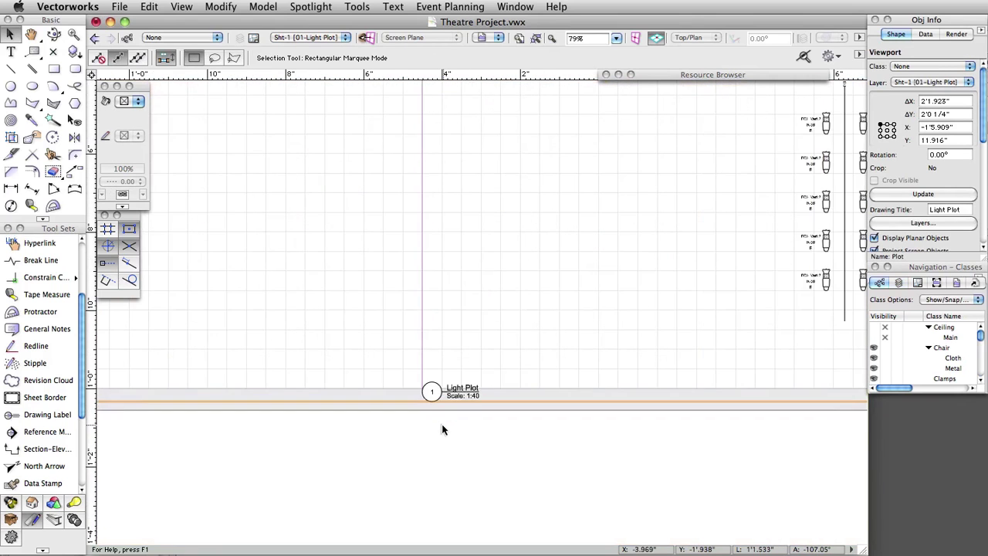
scroll(441, 423, "up", 2)
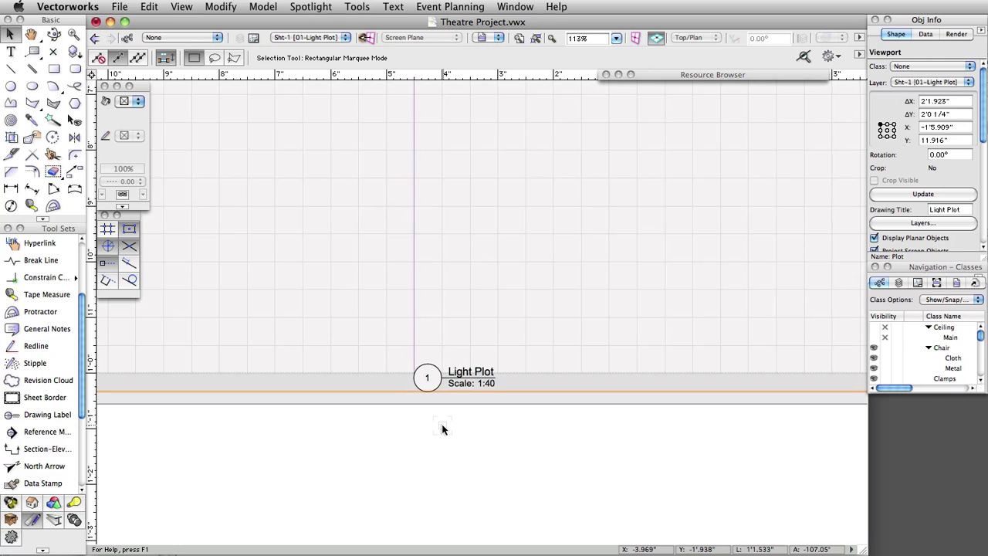
scroll(441, 424, "down", 7)
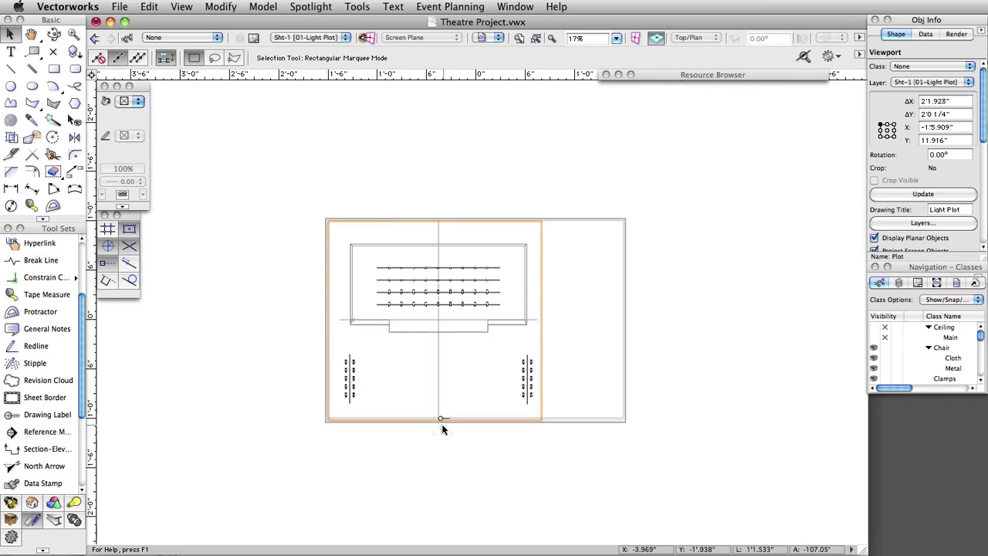
Step: Insert a fit-to-page sheet border locked to the page center, using the Spotlight Title Block
left_click_drag(680, 335, 688, 346)
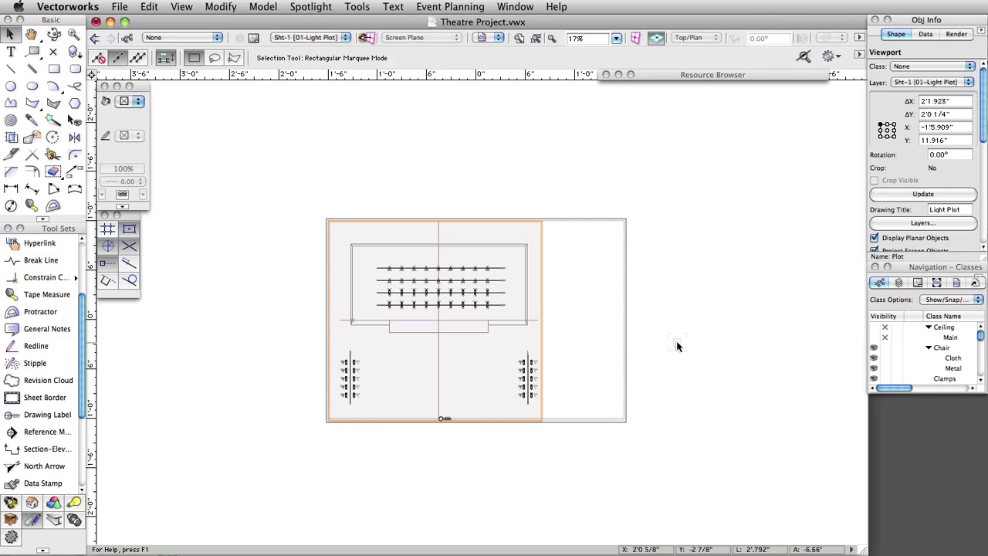
left_click(48, 398)
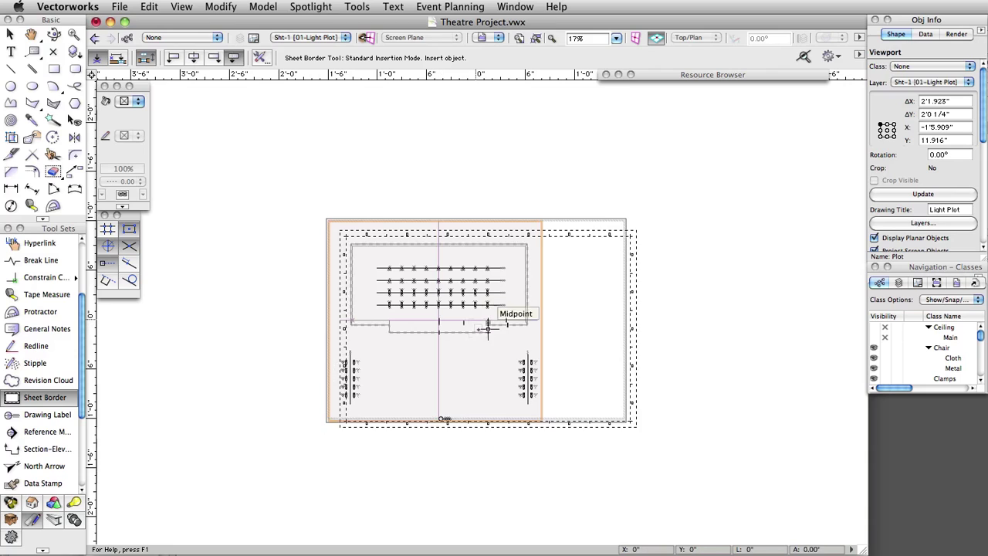
left_click(652, 272)
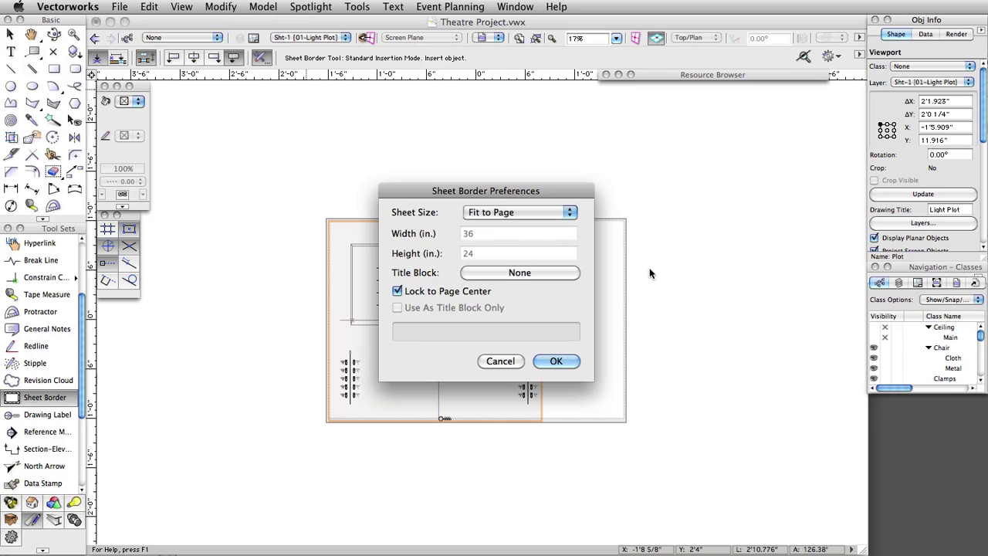
left_click(530, 272)
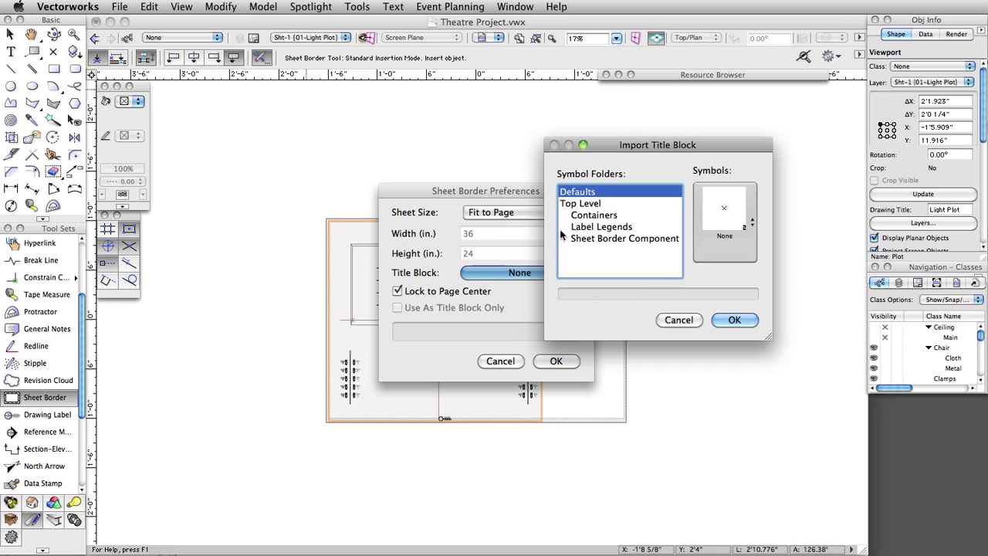
left_click(723, 209)
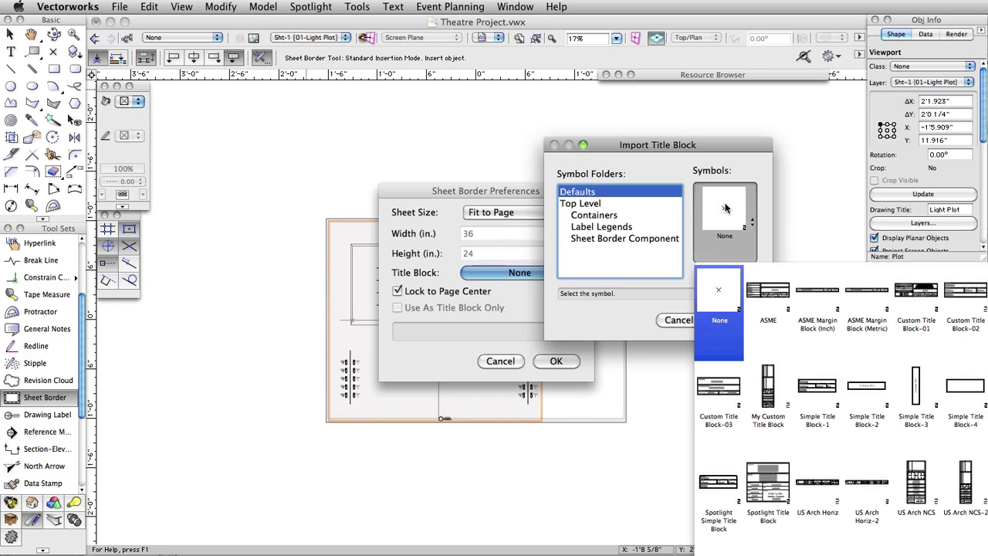
left_click(764, 509)
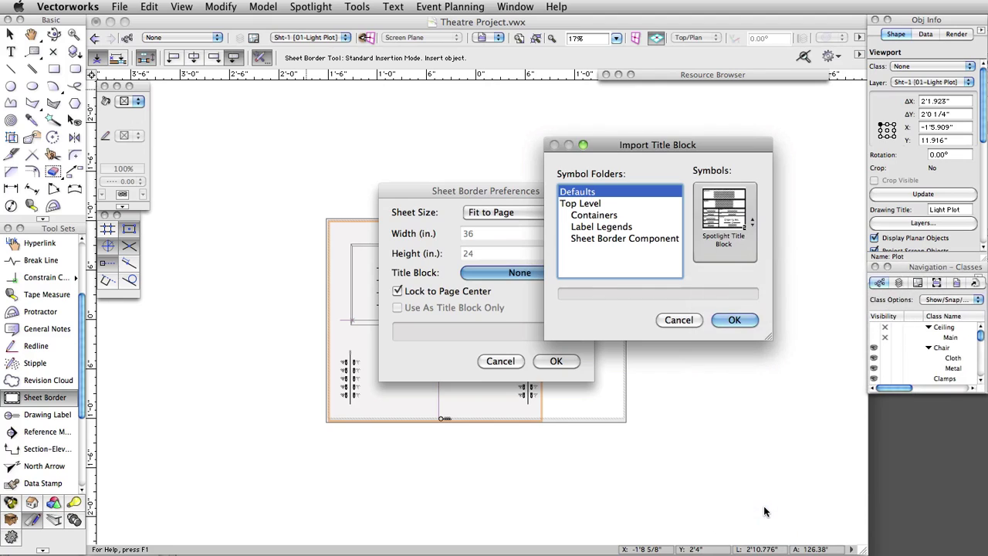
left_click(732, 319)
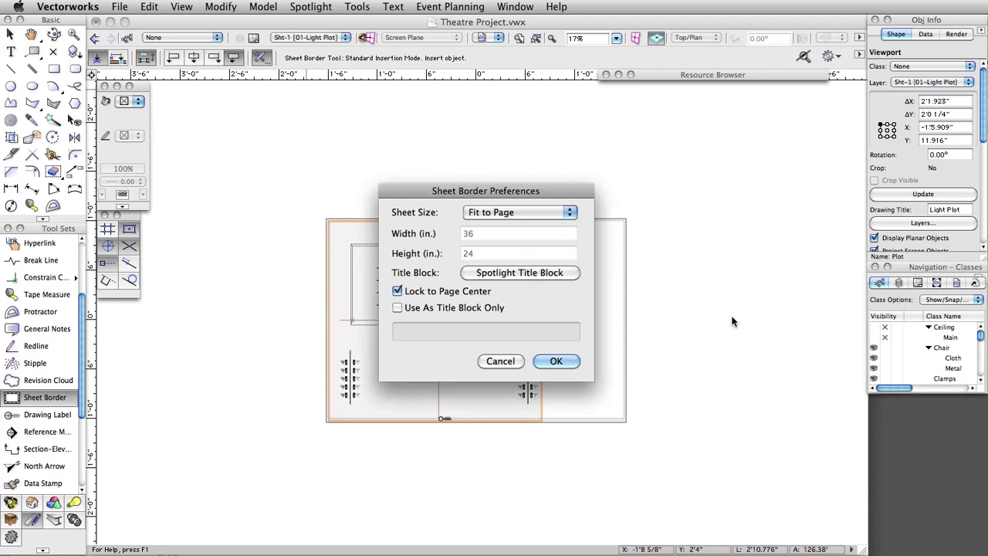
left_click(556, 362)
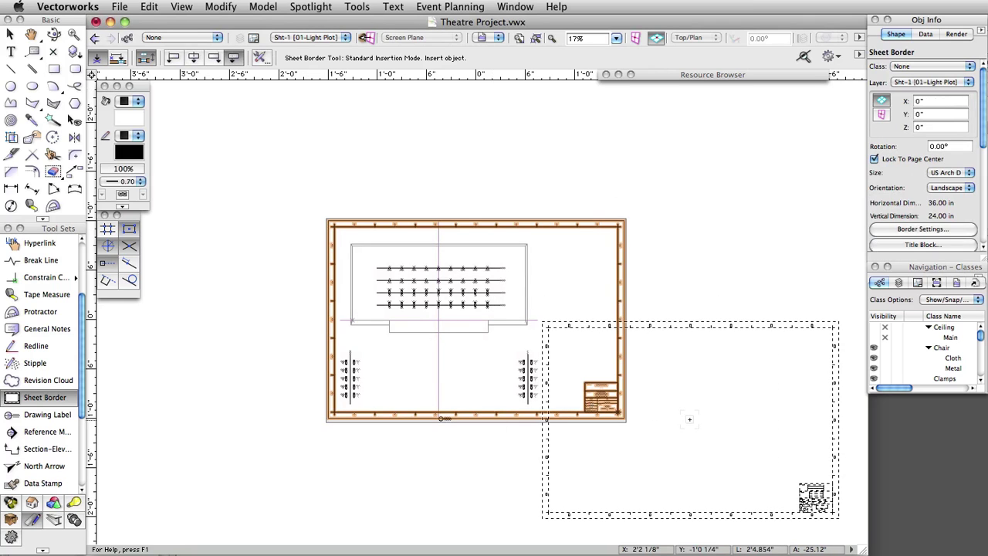
Step: In the sheet border's title block, clear sheet title lines 2 and 3 and set the sheet scale to 1:40
scroll(618, 410, "up", 5)
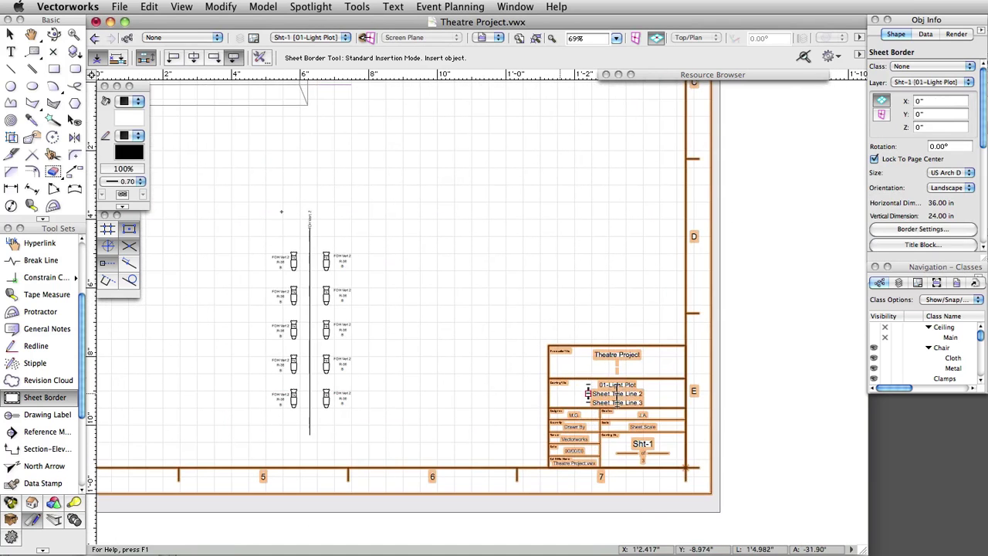
left_click(10, 34)
left_click(614, 415)
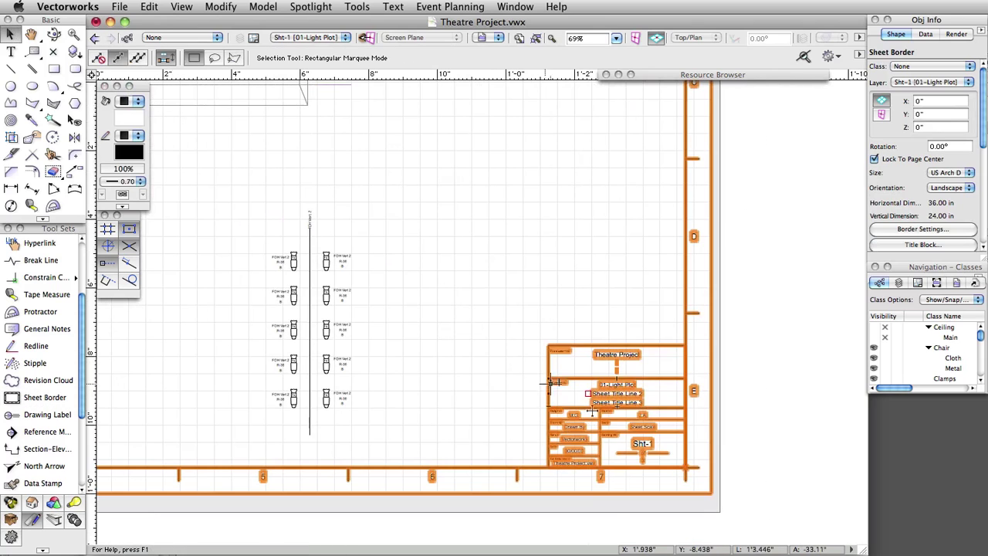
double_click(617, 413)
key("Tab")
key("Tab")
key("BackSpace")
key("Tab")
key("BackSpace")
key("Tab")
key("BackSpace")
type("1:40")
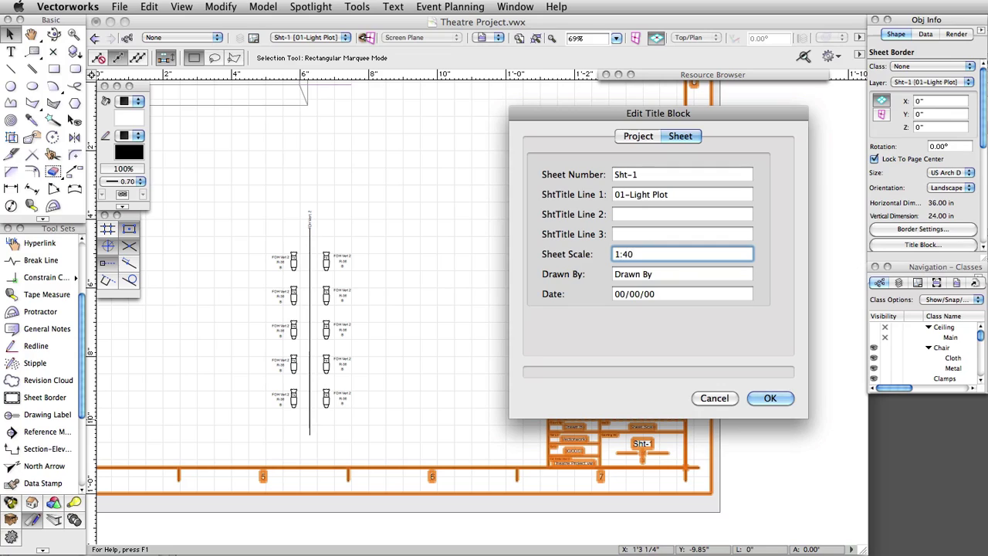
Step: Fill in the title block's Drawn By initials and the date 7/18/2012, and review its project details
key("Tab")
type("M")
key("Tab")
type("7/18/2012")
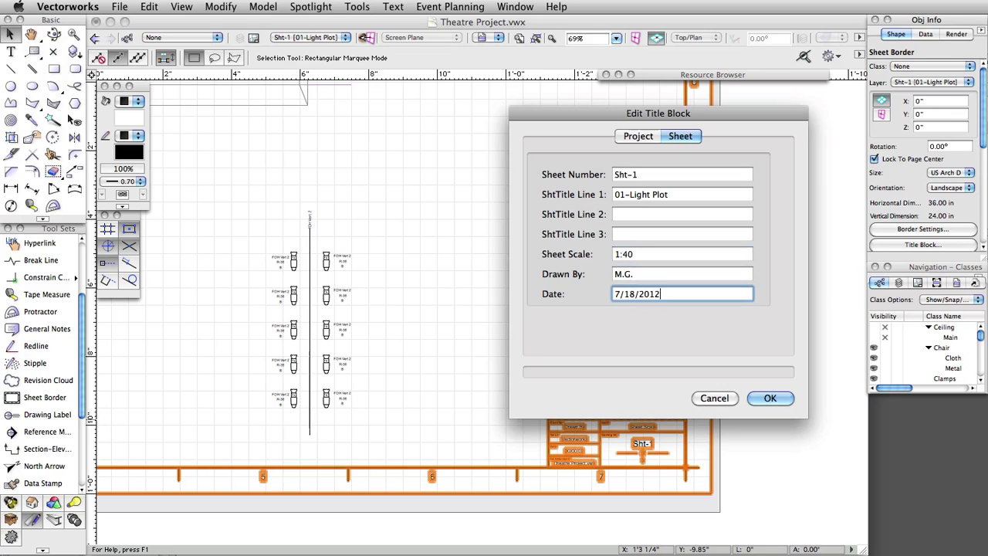
left_click(634, 137)
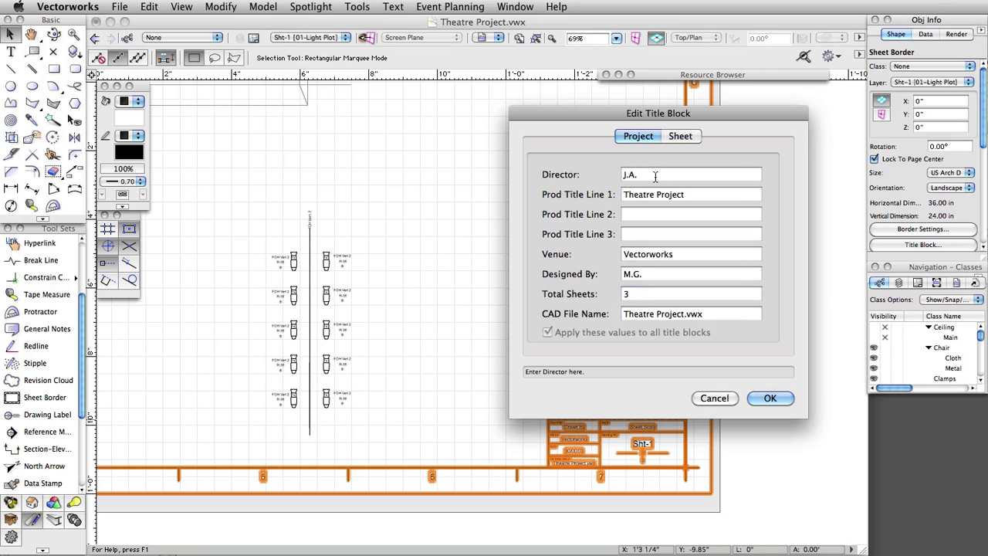
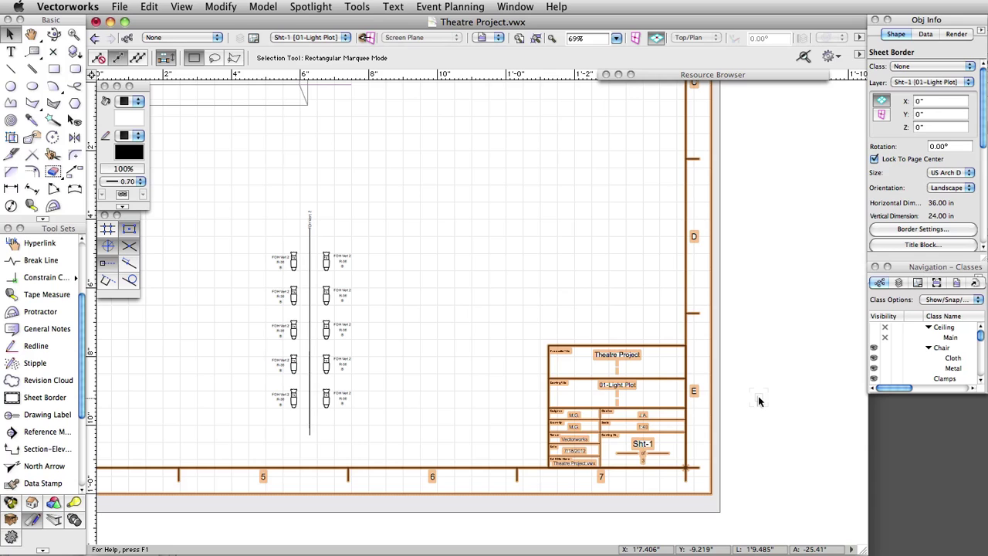
Step: On the Paperwork layer, draw a rectangle about 9" by 1'4" exactly covering the leftmost worksheet
key("super+4")
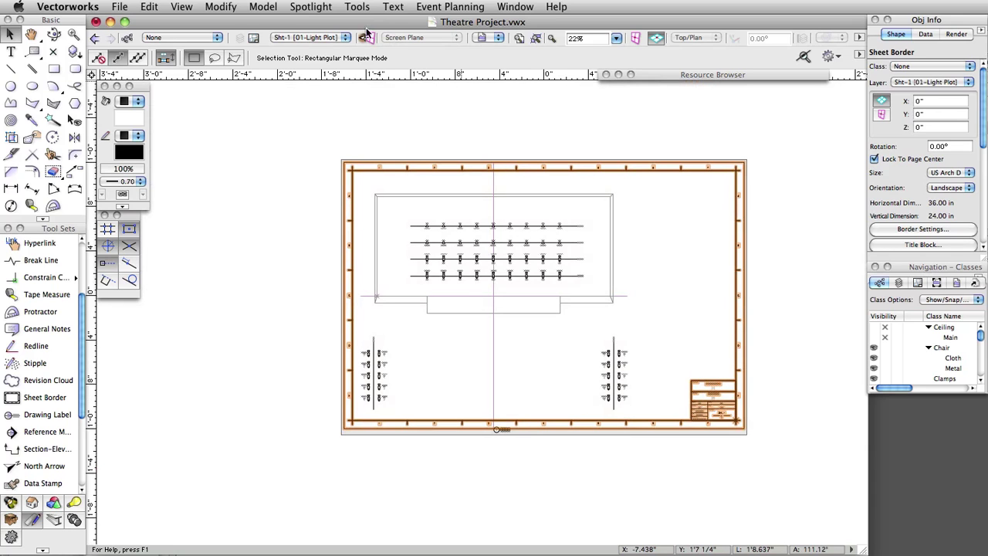
left_click(337, 37)
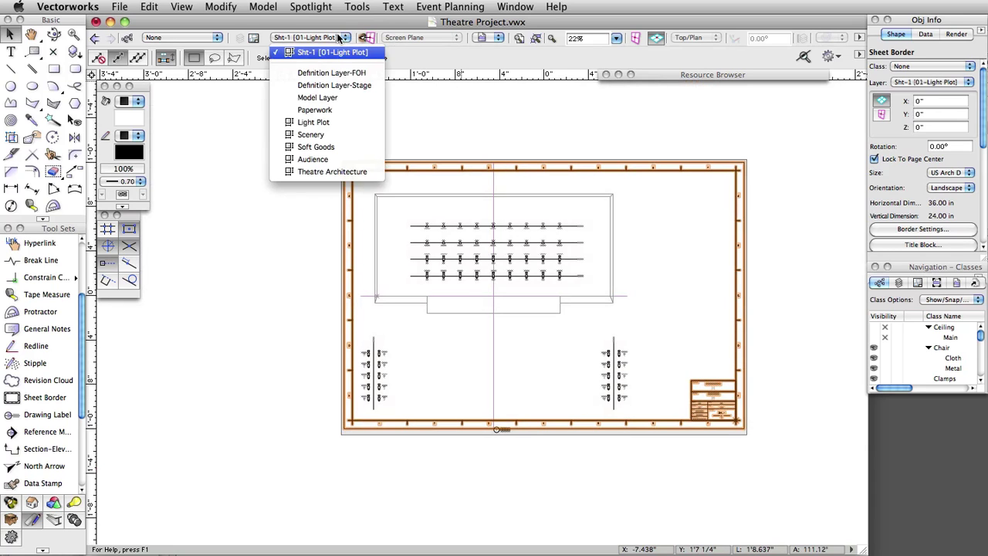
left_click(336, 108)
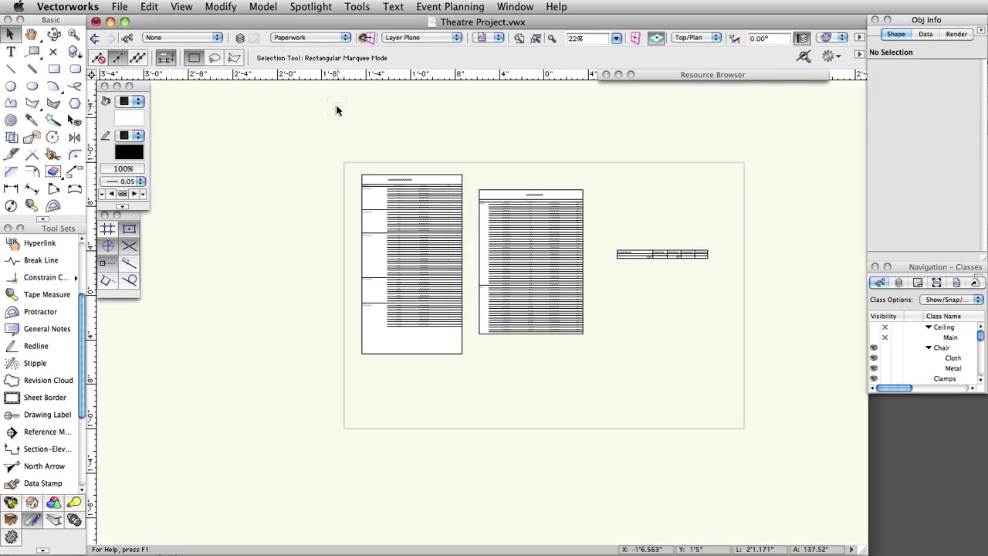
left_click(53, 68)
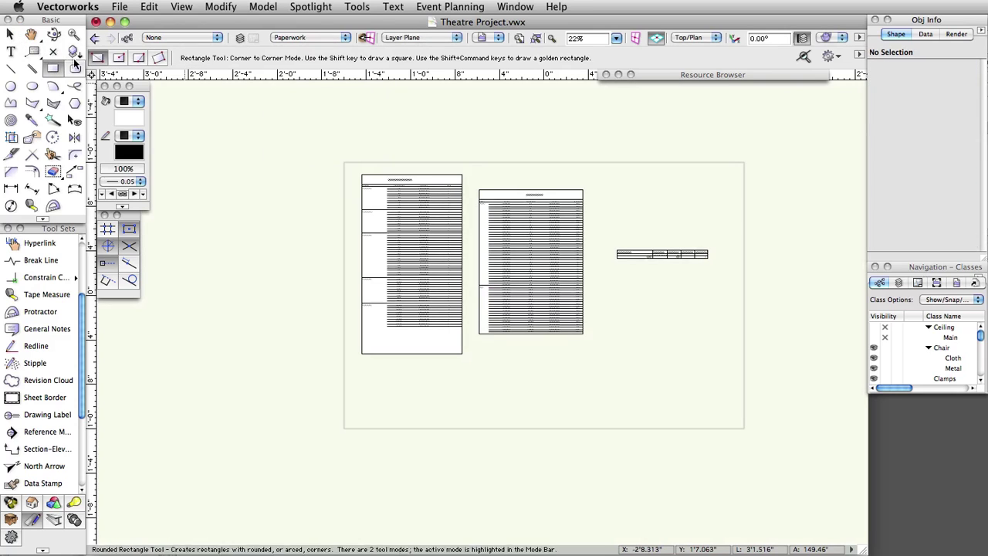
left_click(362, 175)
left_click(462, 354)
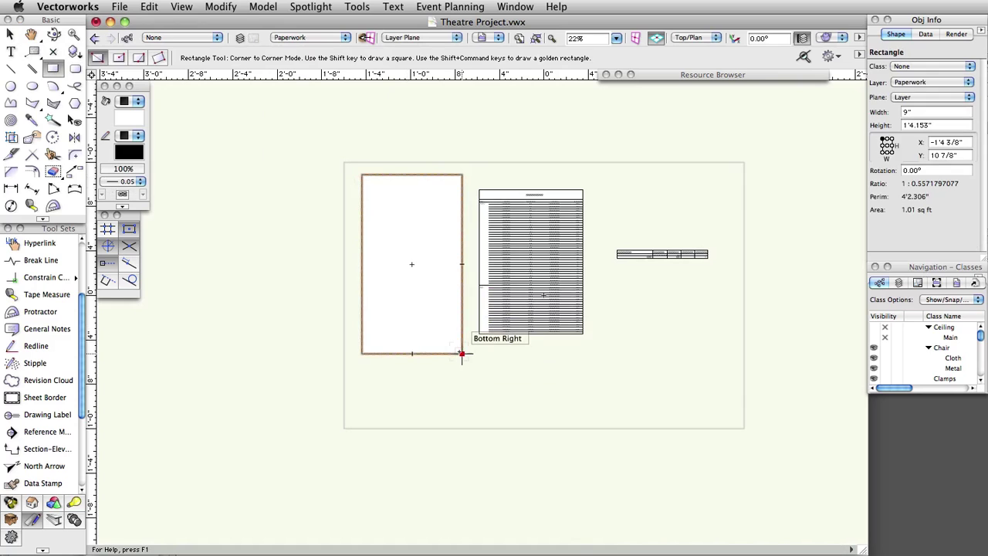
Step: Create a viewport on Sht-1 [01-Light Plot] using the drawn rectangle as its crop, and move it to the right part of the sheet
left_click(182, 7)
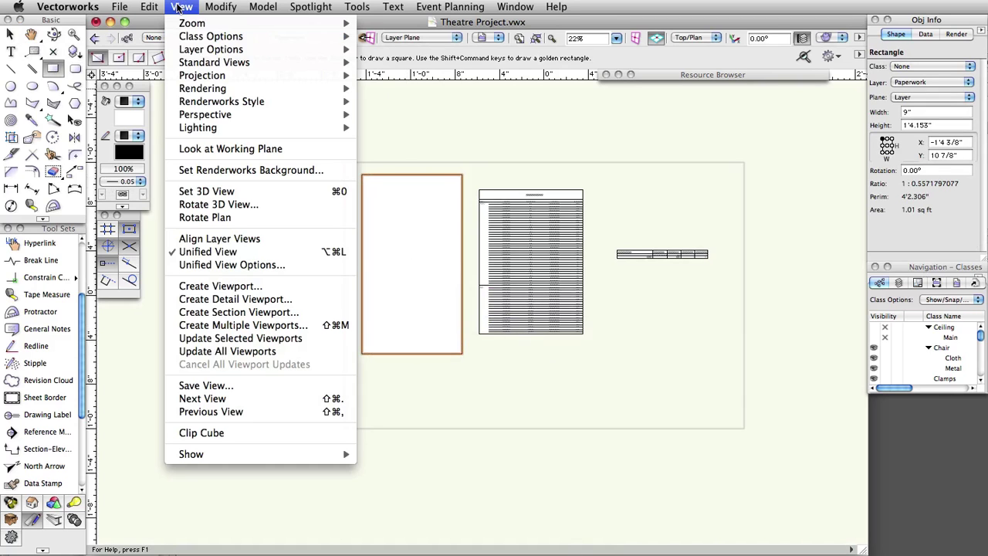
left_click(242, 287)
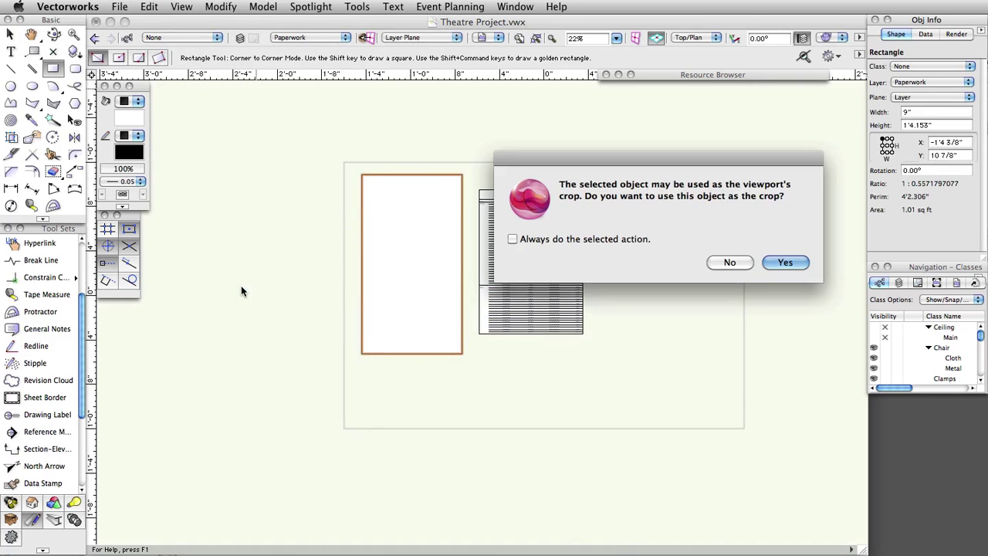
left_click(780, 259)
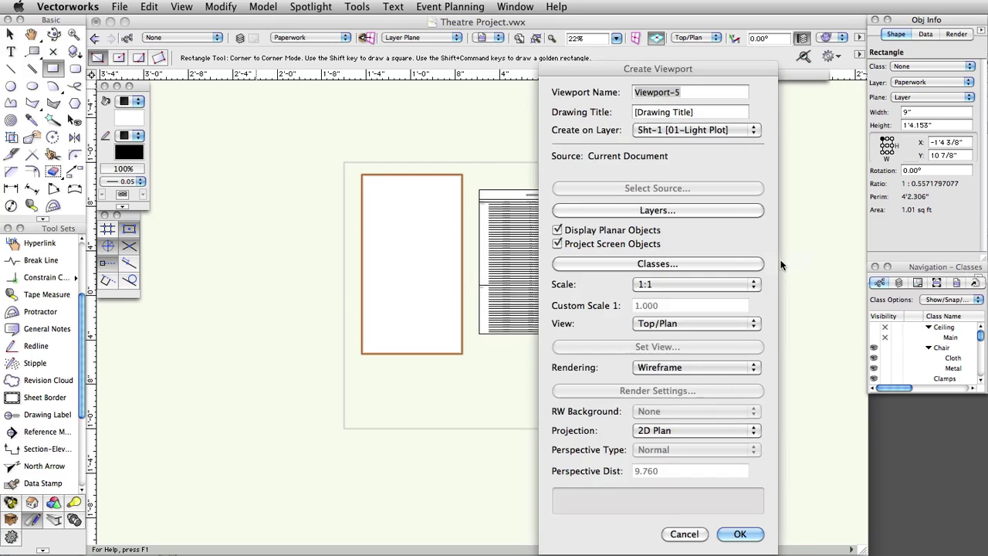
left_click_drag(617, 67, 480, 40)
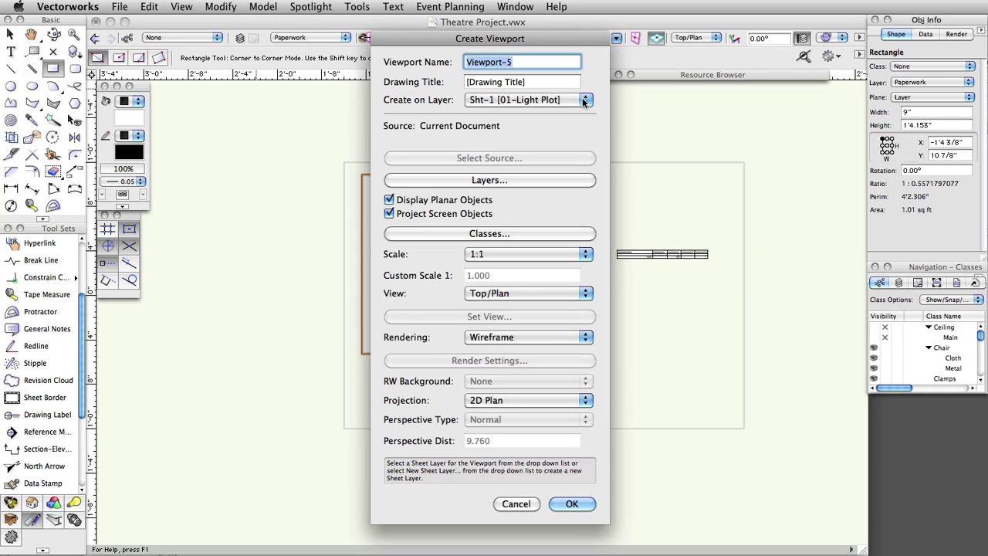
left_click(576, 503)
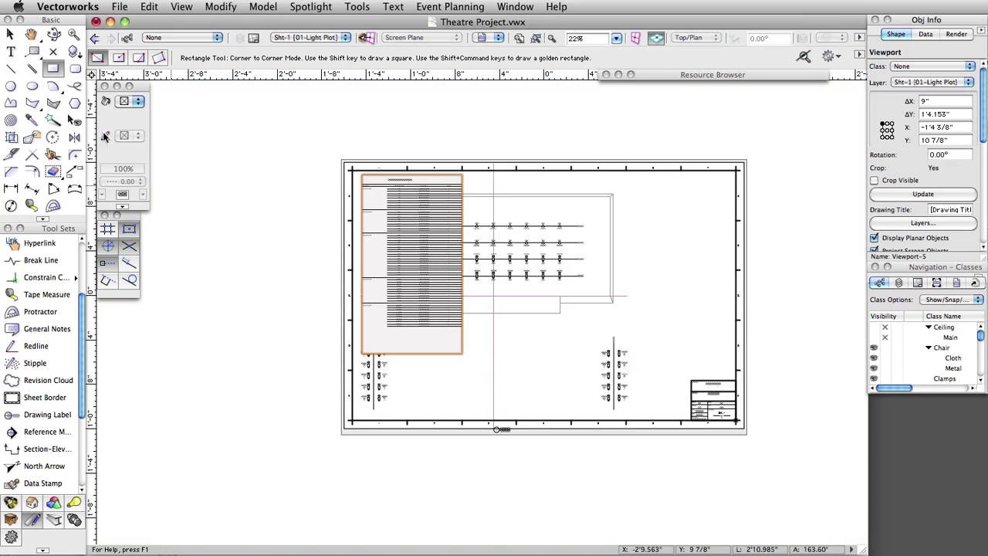
left_click(10, 34)
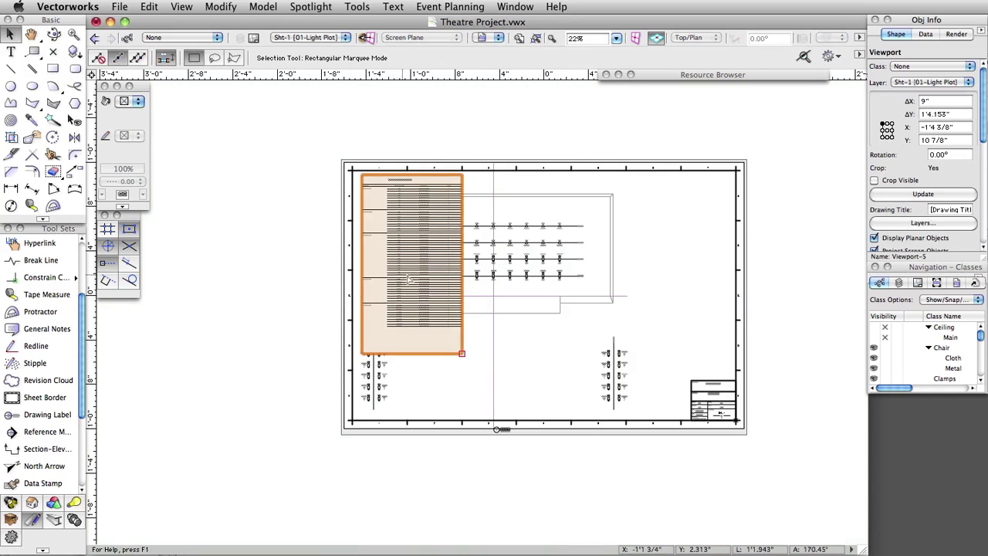
left_click_drag(410, 276, 677, 260)
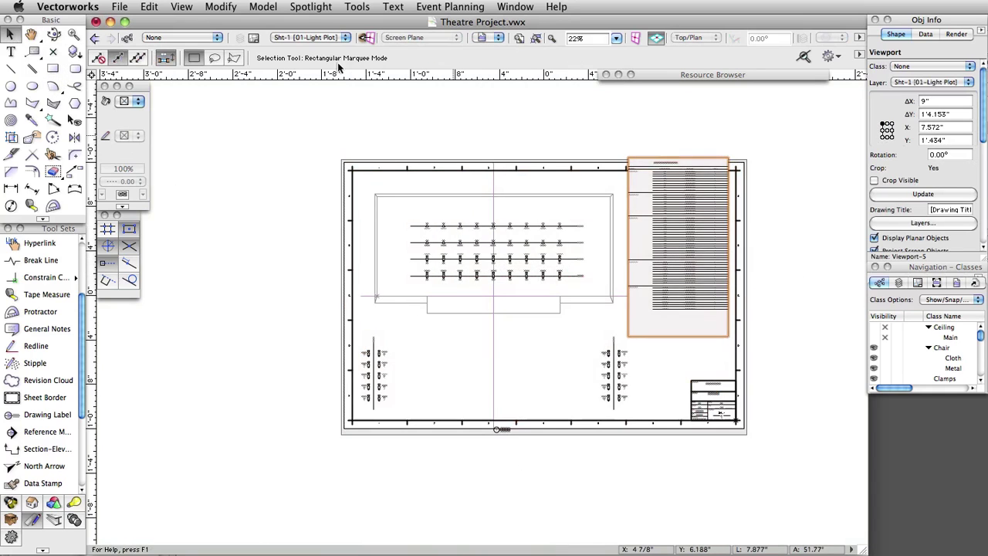
Step: On the Paperwork layer, draw a rectangle about 9.3" by 1'1" exactly covering the middle worksheet
left_click(308, 37)
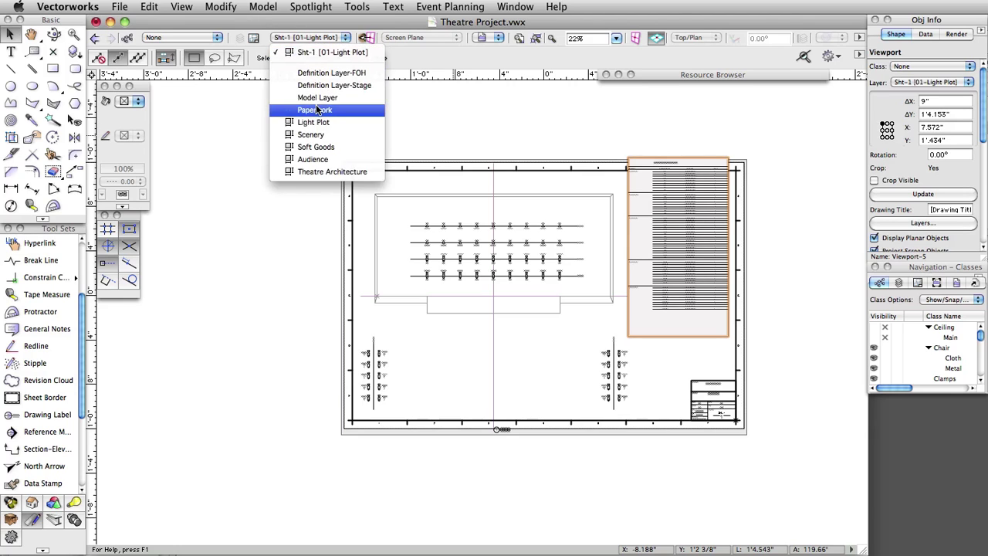
left_click(233, 97)
key("4")
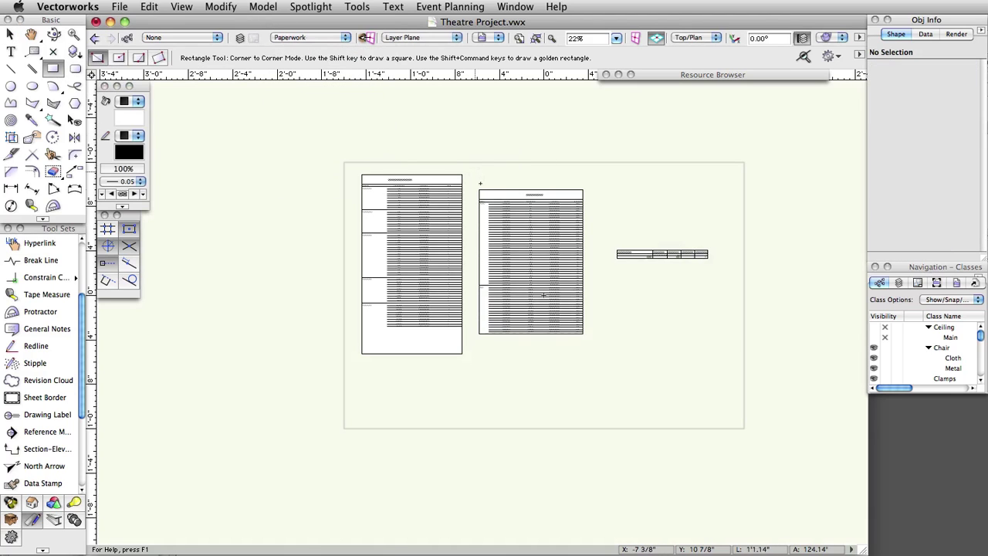
left_click(478, 189)
left_click(583, 333)
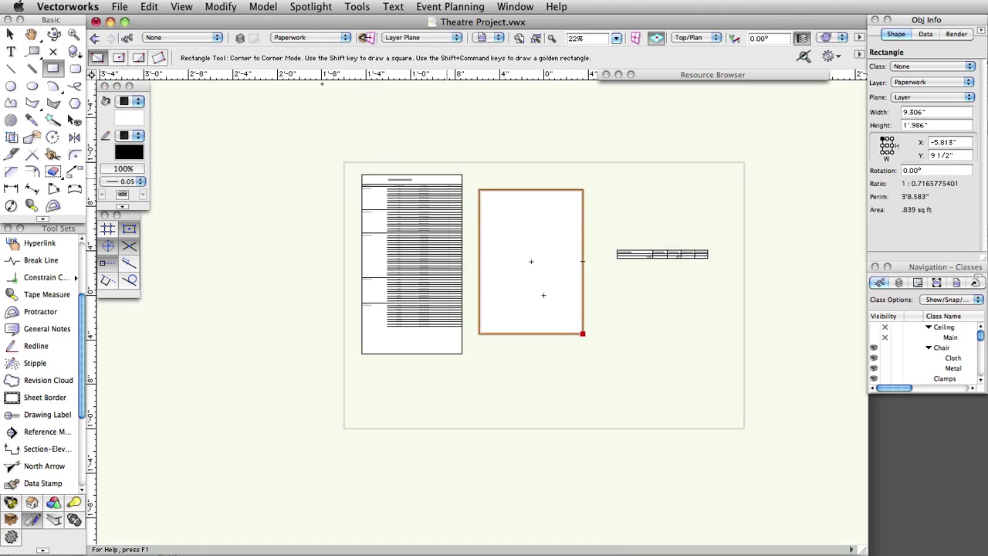
Step: Create a 1:1 viewport on Sht-1 cropped by the middle worksheet's rectangle, and place it directly below the first worksheet viewport
left_click(182, 7)
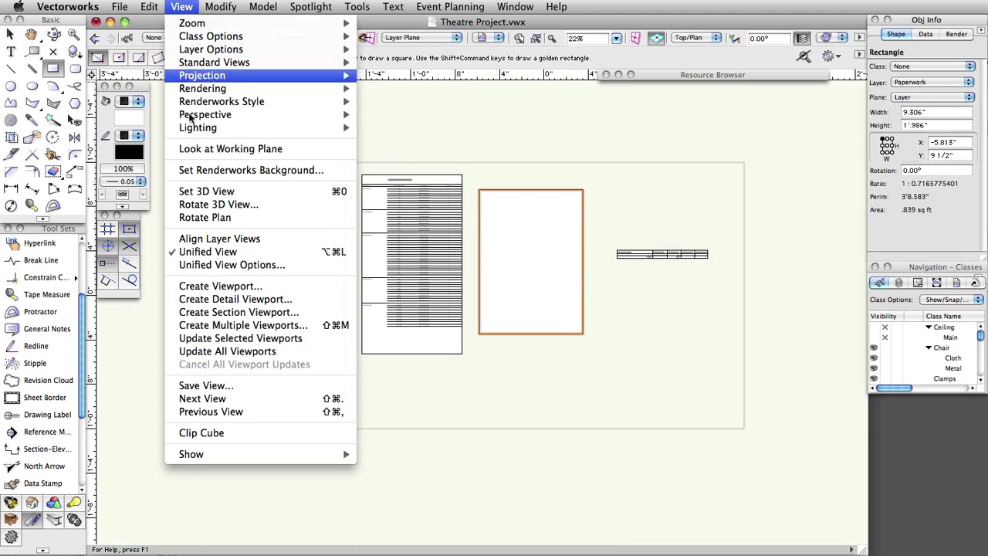
left_click(275, 284)
left_click(787, 263)
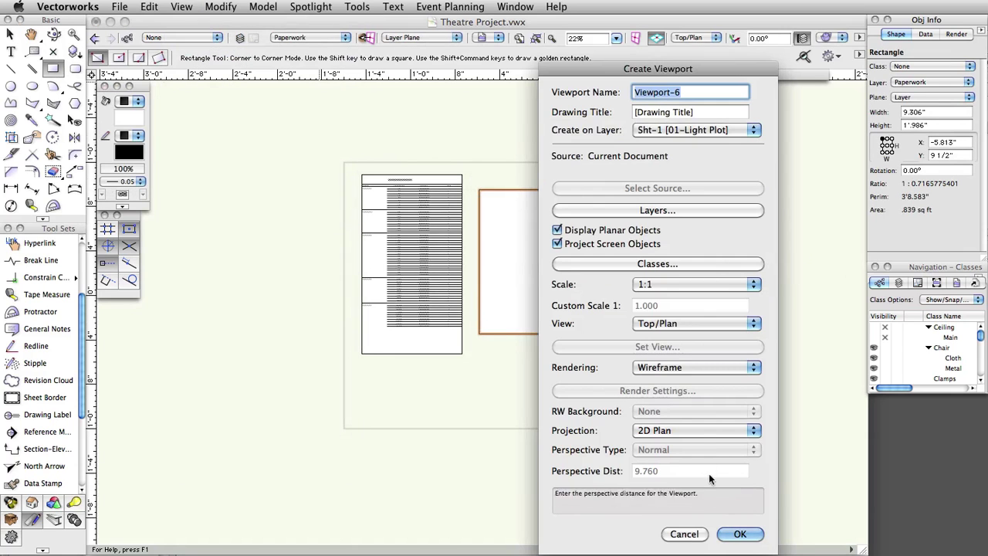
left_click(740, 532)
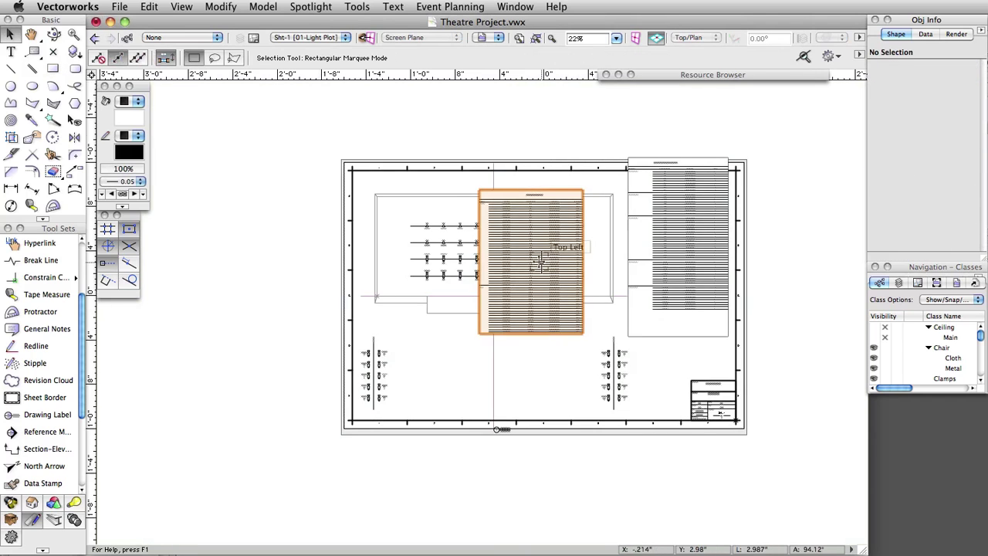
left_click_drag(679, 419, 689, 409)
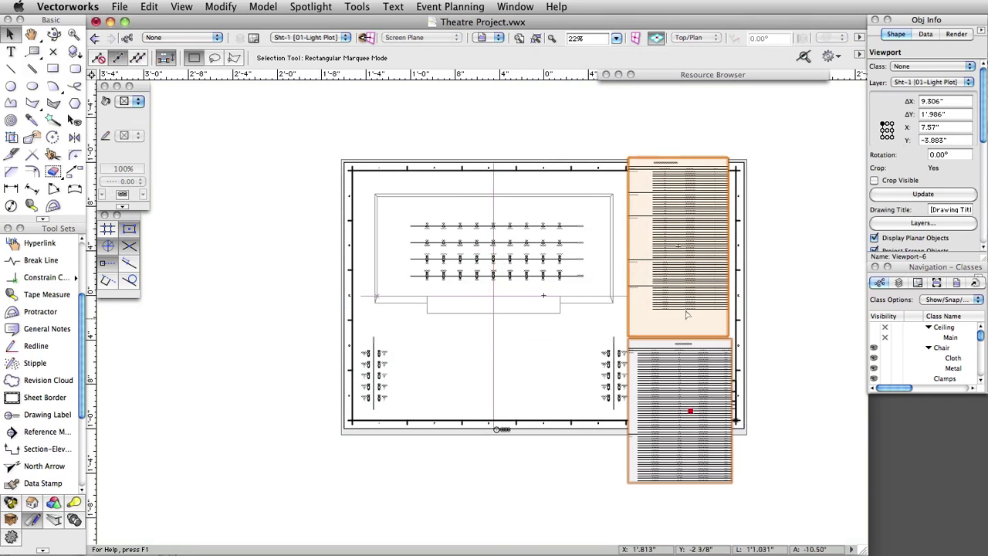
Step: Set both worksheet viewports to a custom scale of 1.5 and stack them inside the sheet border above the title block
left_click_drag(983, 112, 985, 189)
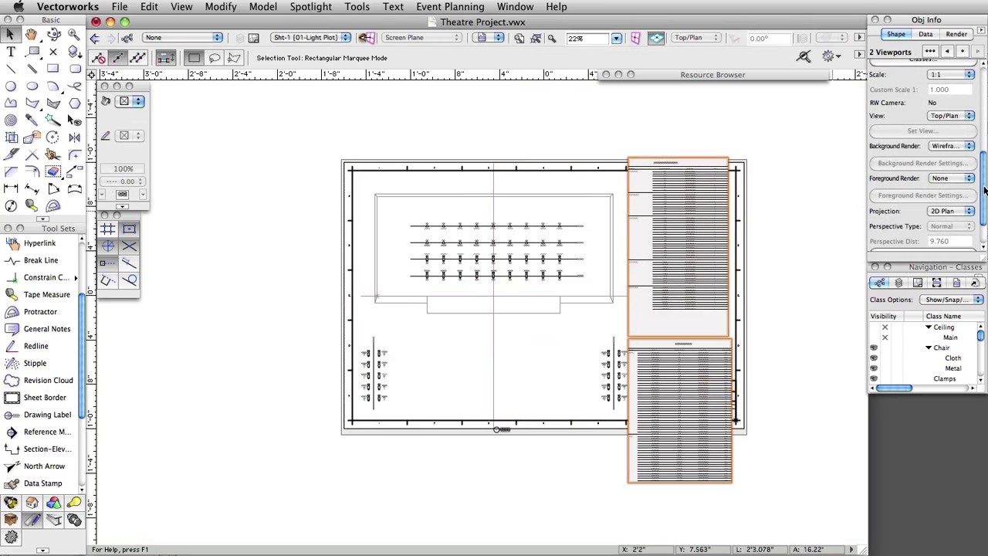
left_click(949, 74)
left_click(945, 9)
double_click(957, 89)
type("1.5")
key("Return")
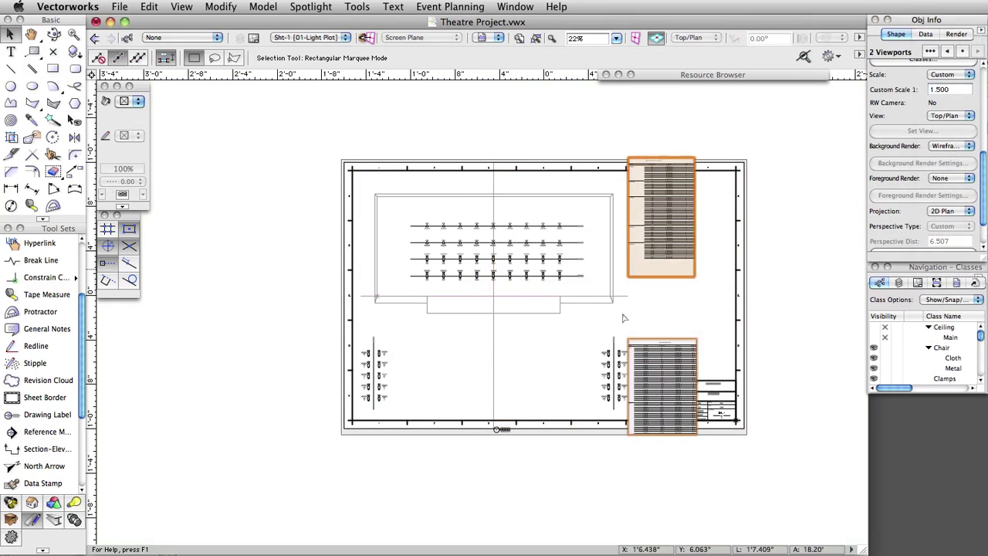
mouse_move(673, 272)
left_mouse_down()
mouse_move(677, 232)
mouse_move(683, 288)
left_mouse_up()
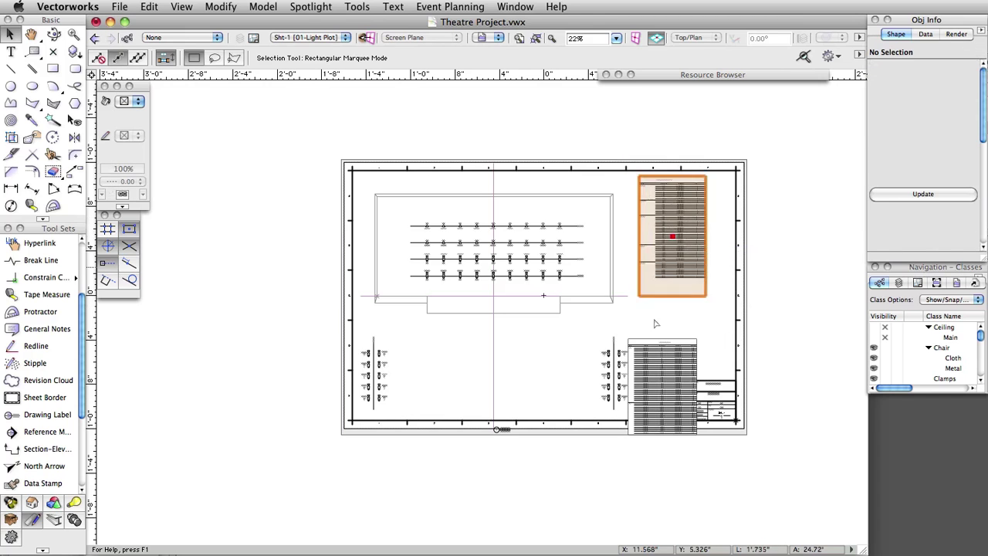
left_click_drag(661, 392, 673, 327)
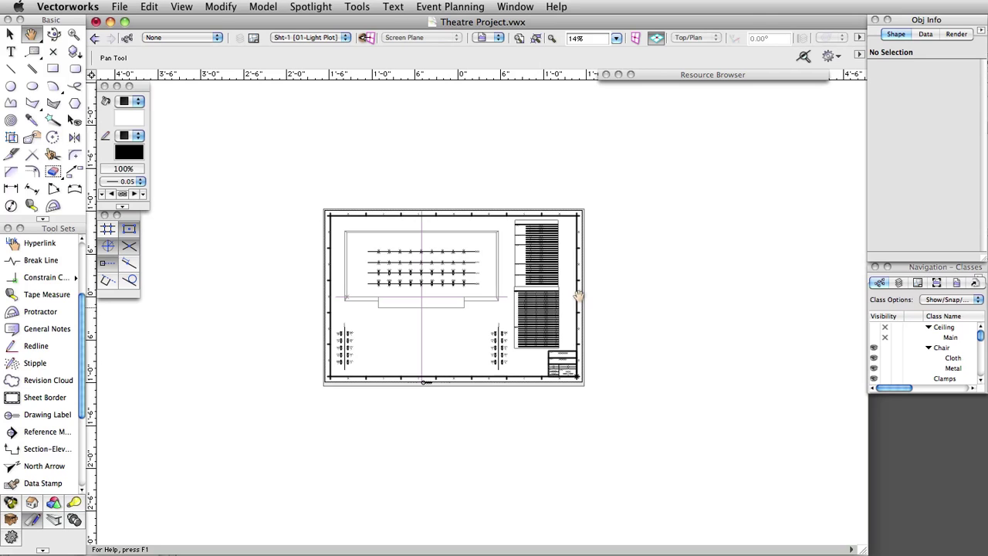
Step: Duplicate the light plot viewport horizontally into the empty area to the right of the sheet
key("x")
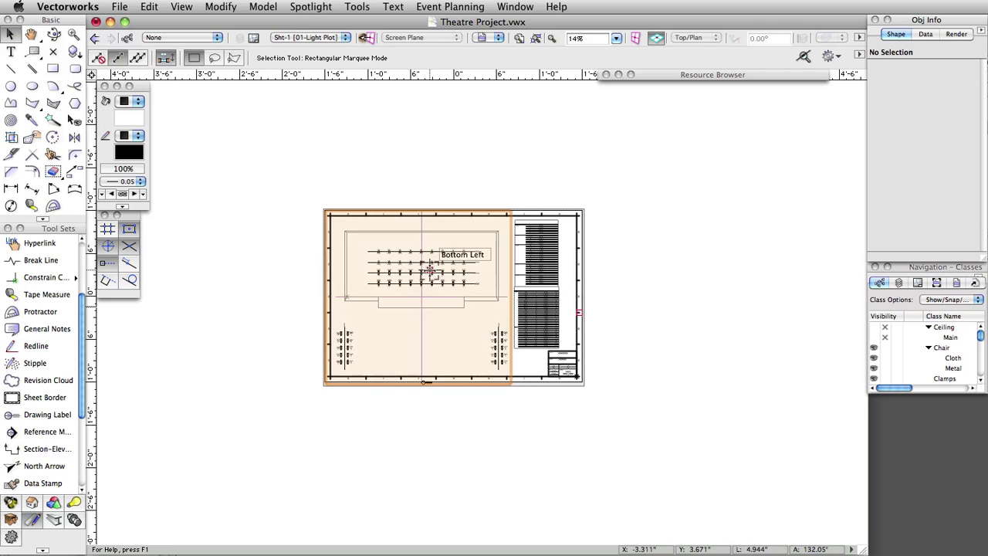
left_click_drag(429, 270, 730, 270)
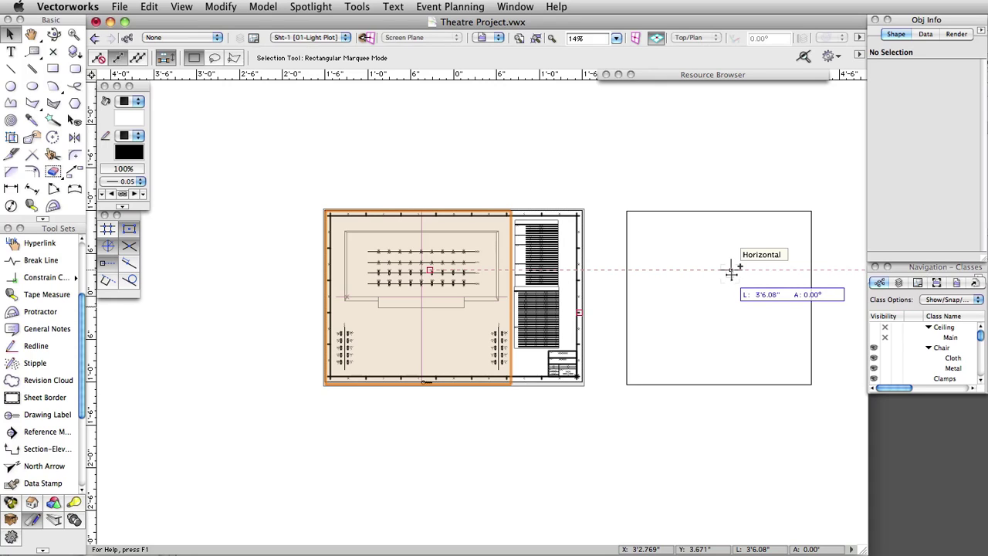
left_click_drag(731, 271, 733, 278, "alt")
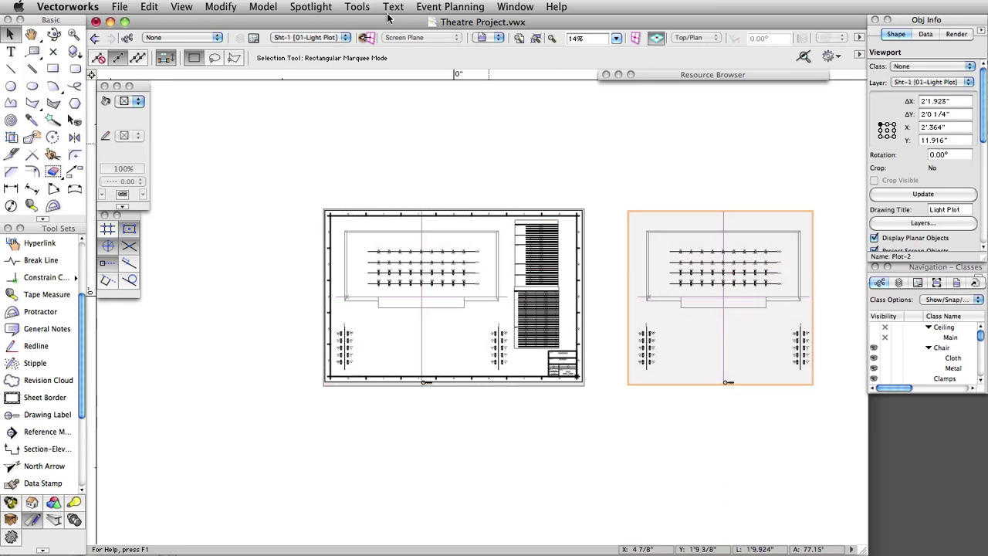
Step: Add a new sheet layer Sht-2 titled 02-Scenery/Soft Goods, keeping Sht-1 as the active sheet
left_click(358, 6)
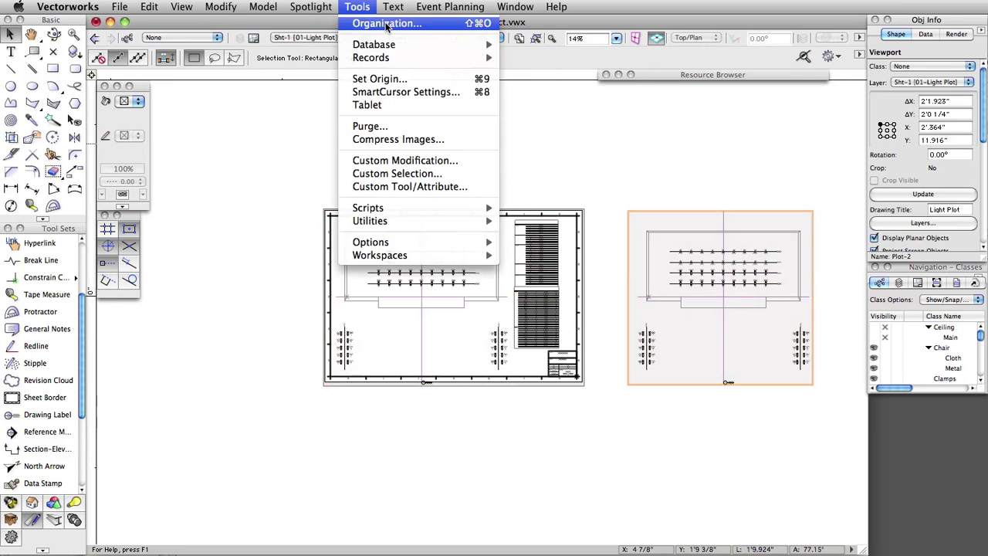
left_click(387, 25)
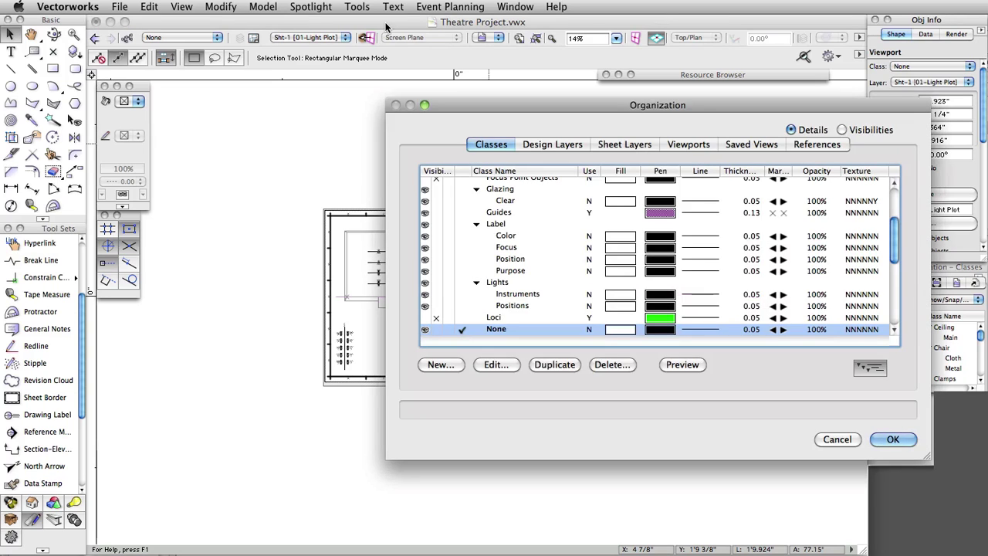
left_click(604, 145)
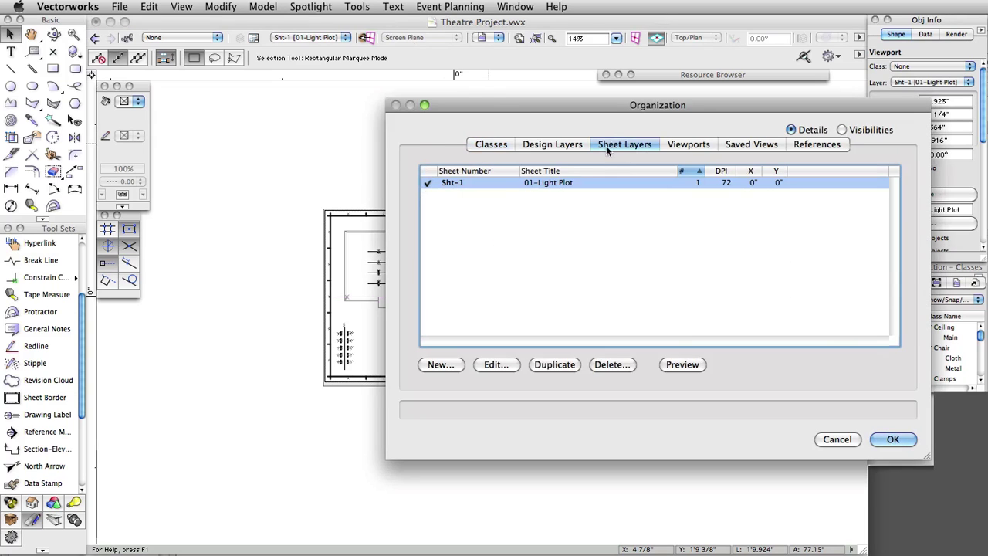
left_click(446, 365)
key("Tab")
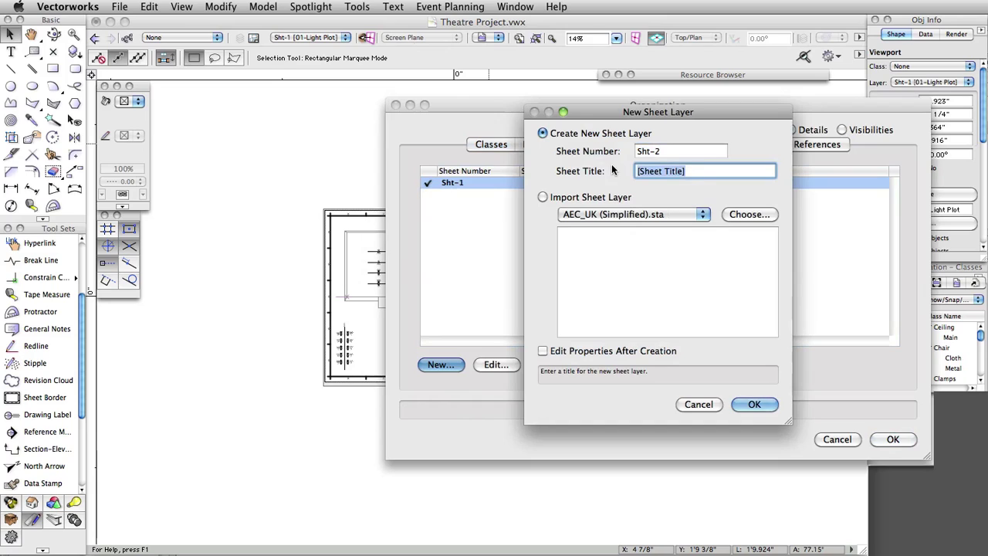
type("02-Sce")
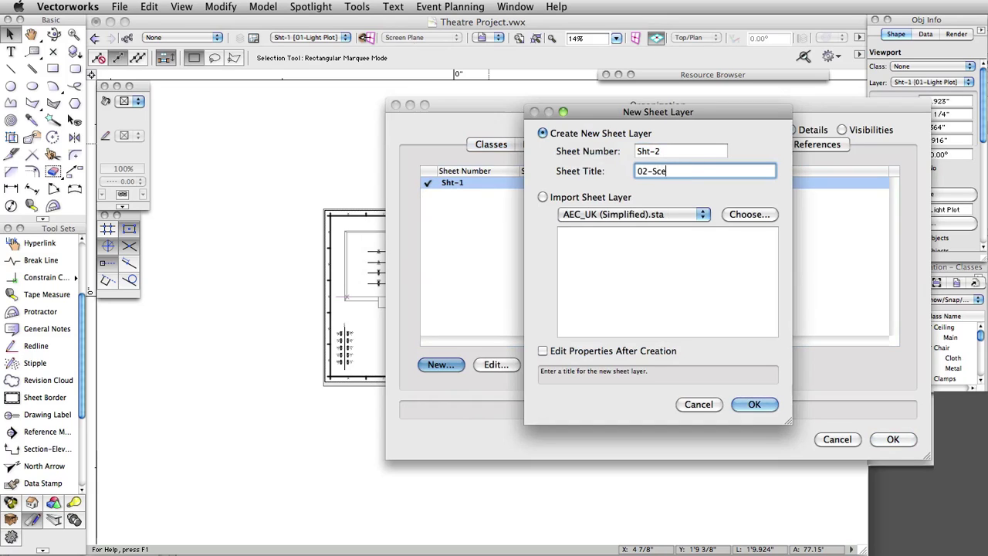
type("nery/Soft Goods")
left_click(771, 409)
left_click(433, 182)
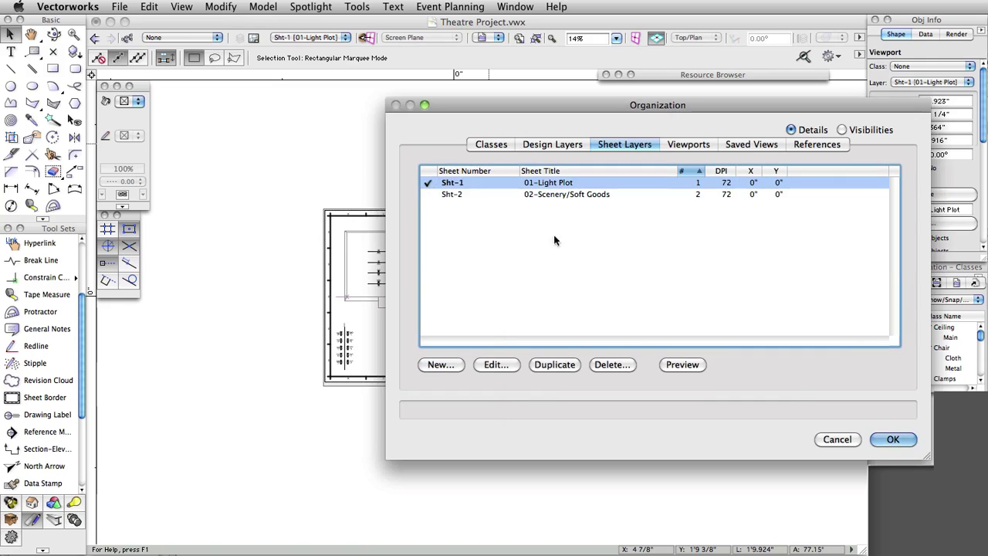
left_click(894, 439)
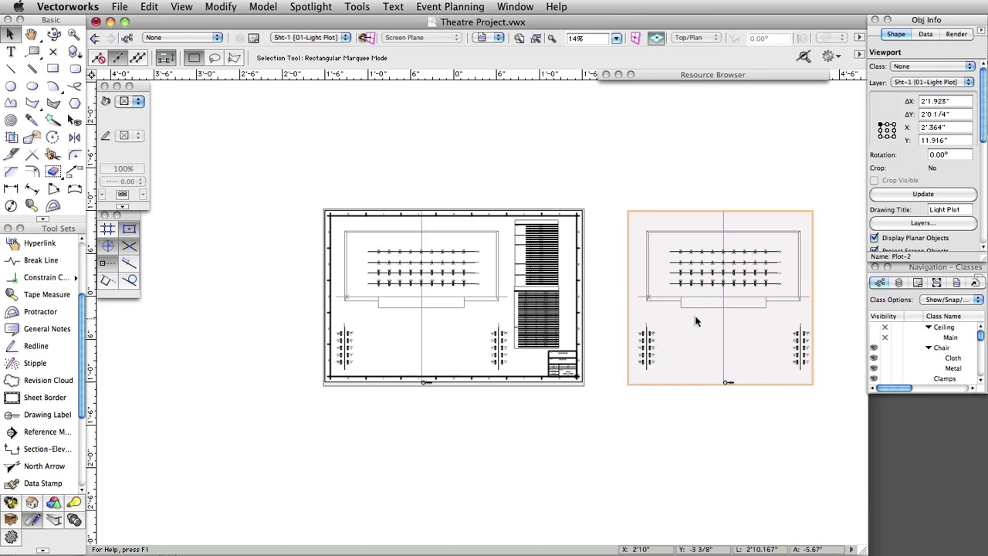
Step: Transfer the duplicated viewport to the Sht-2 [02-Scenery/Soft Goods] layer and position it within the left part of that sheet's page
left_click(964, 81)
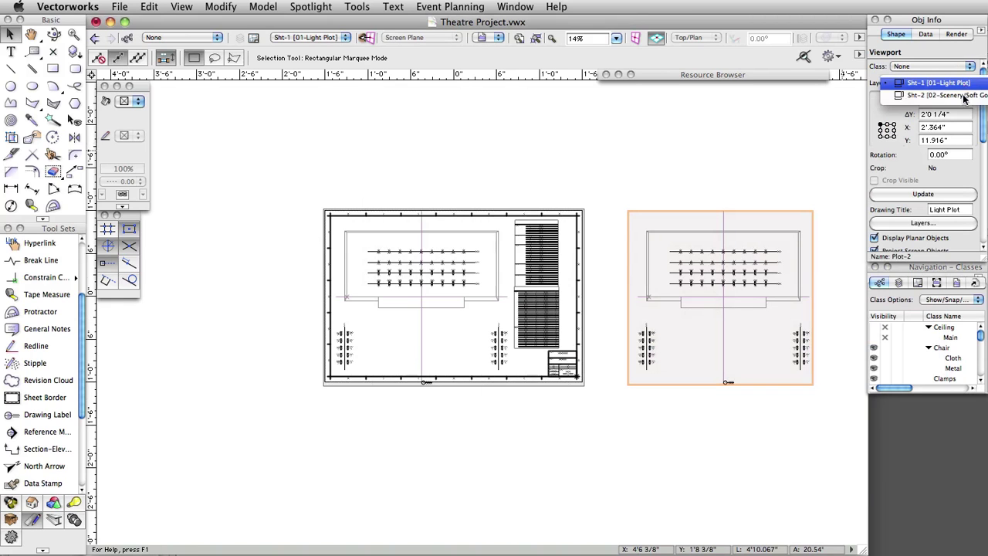
left_click(957, 95)
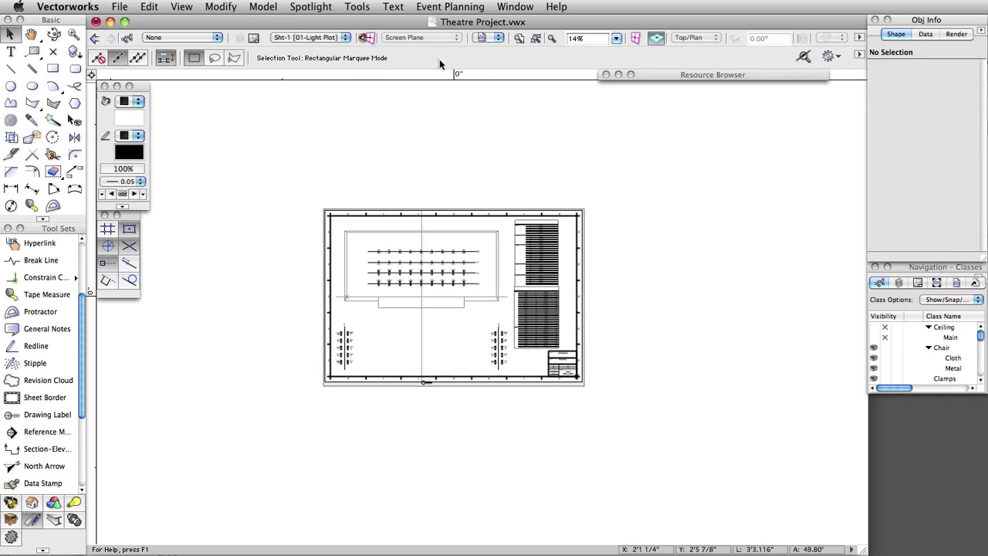
left_click(346, 38)
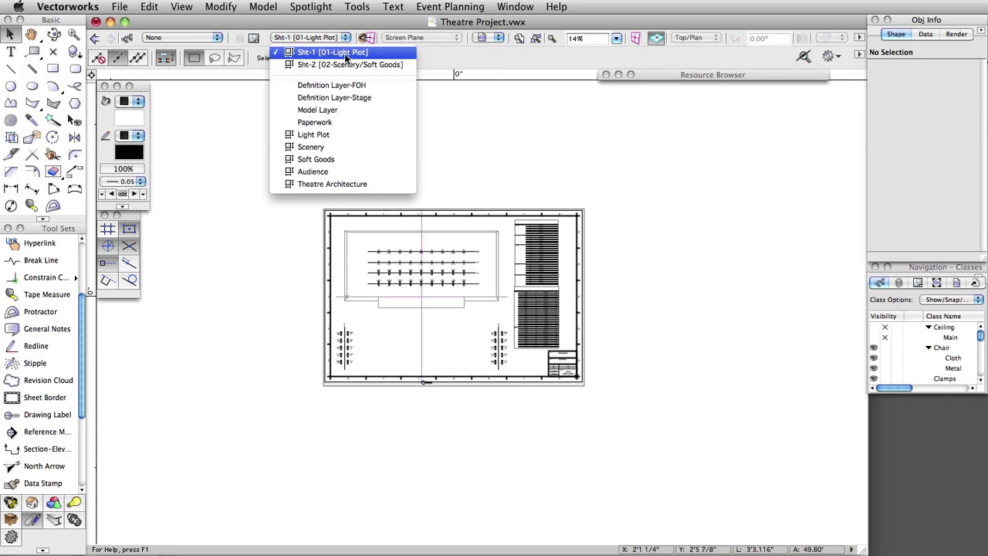
left_click(347, 64)
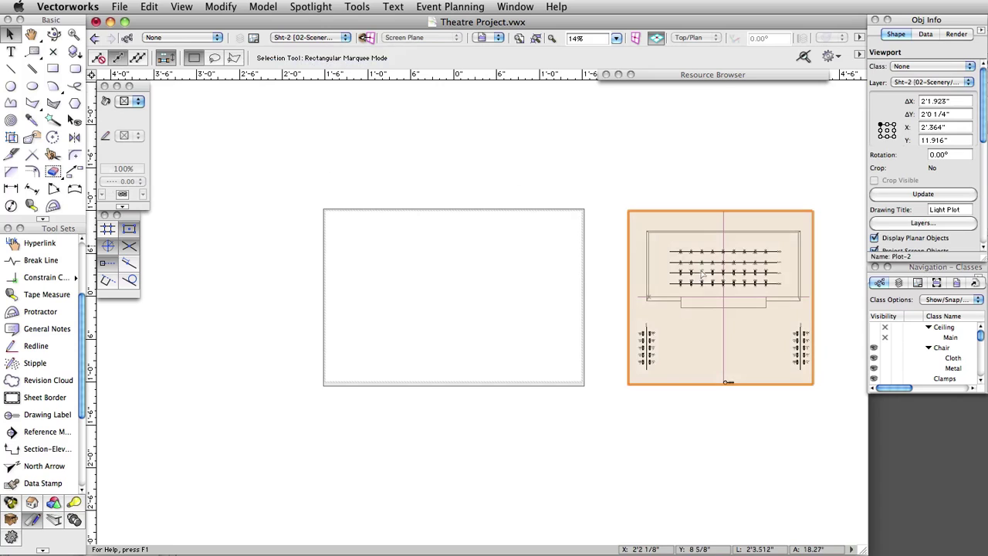
left_click_drag(724, 297, 429, 298)
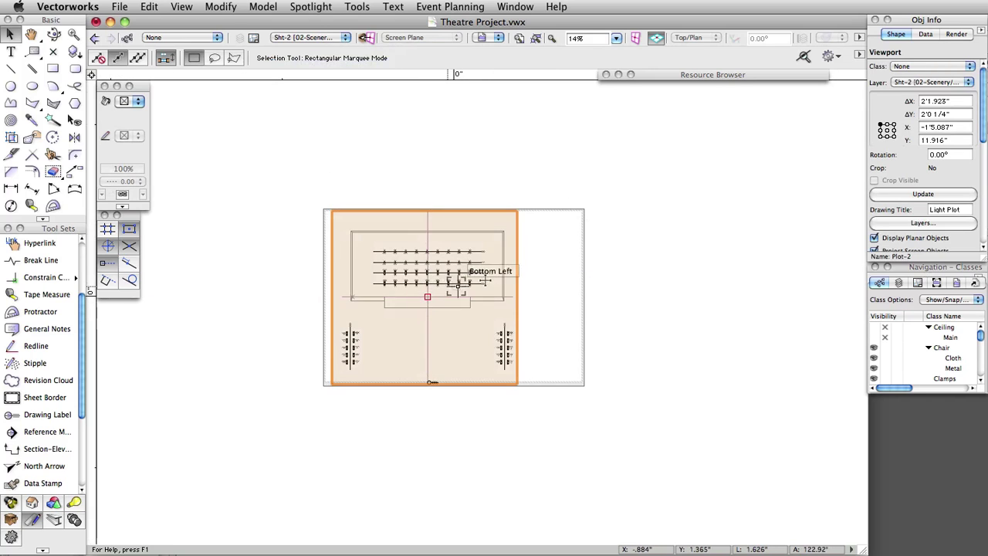
Step: Change the duplicated viewport's drawing title to Scenery
left_click(968, 208)
type("Scenery")
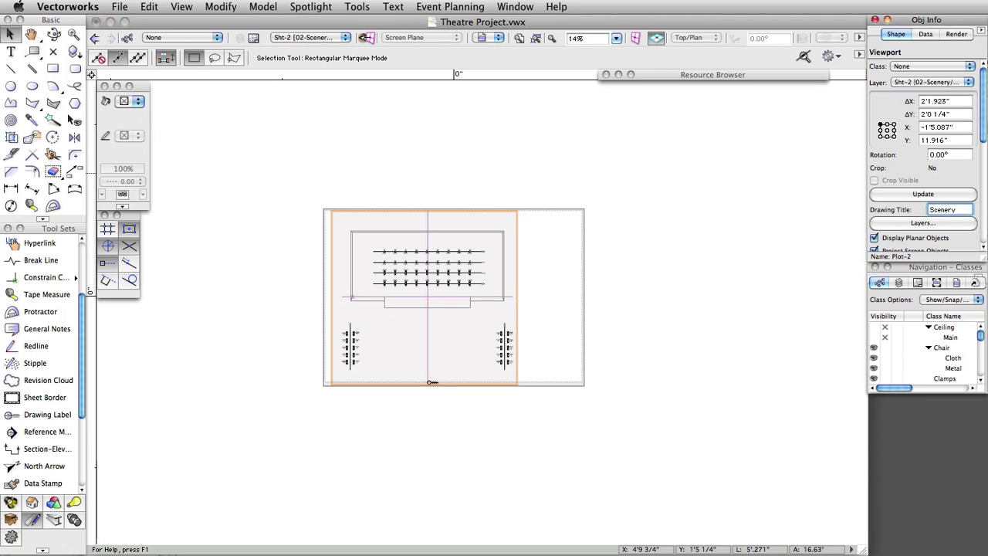
key("Return")
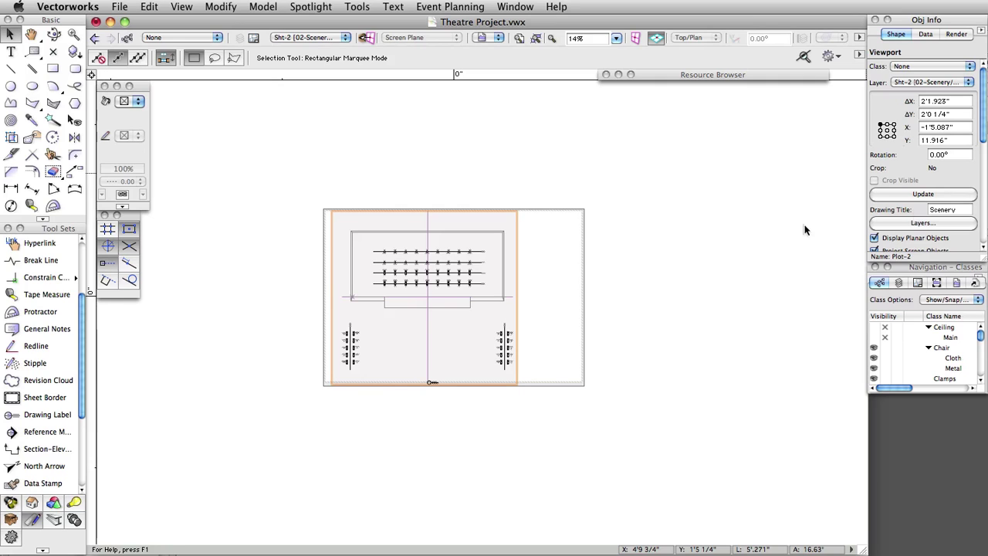
Step: Crop the Scenery viewport with a rectangle that closely surrounds the stage and leaves out the side lighting positions below it
left_click(448, 292)
double_click(443, 294)
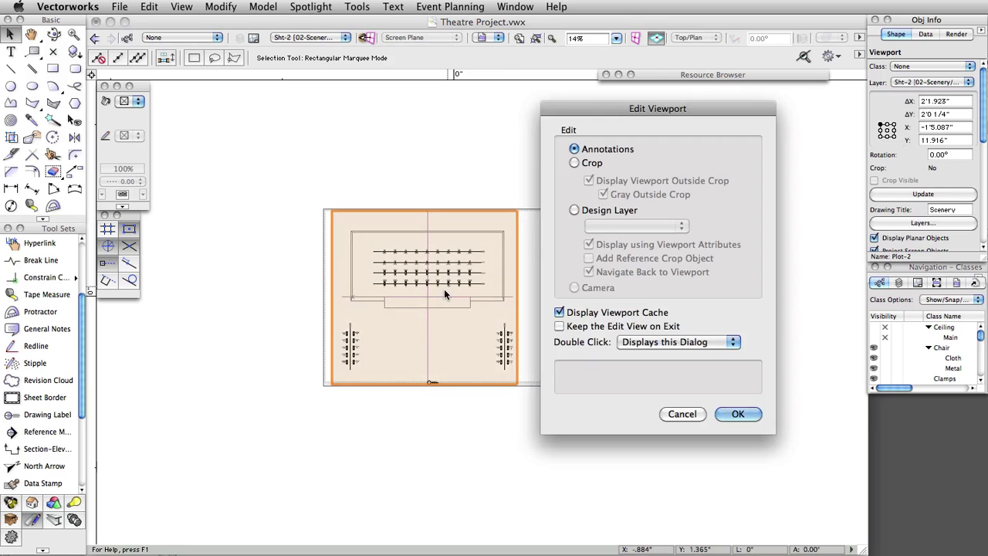
left_click(574, 164)
left_click(729, 408)
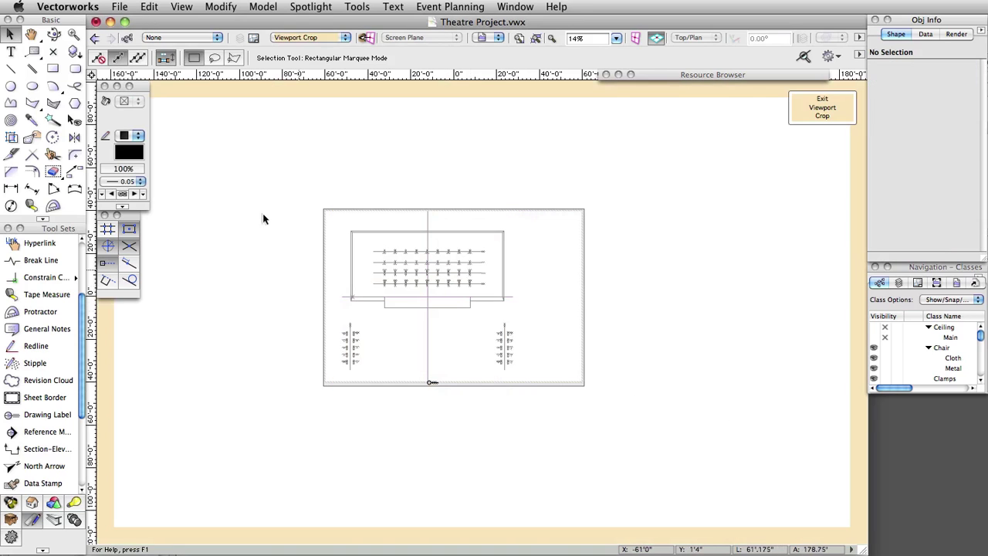
left_click(53, 68)
scroll(382, 279, "up", 2)
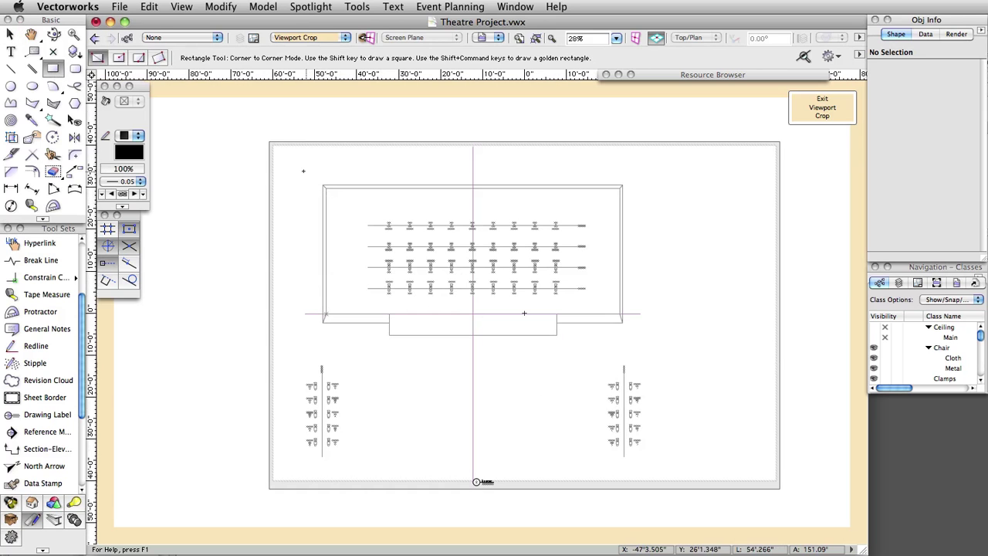
mouse_move(303, 171)
left_mouse_down()
mouse_move(598, 342)
mouse_move(643, 342)
left_mouse_up()
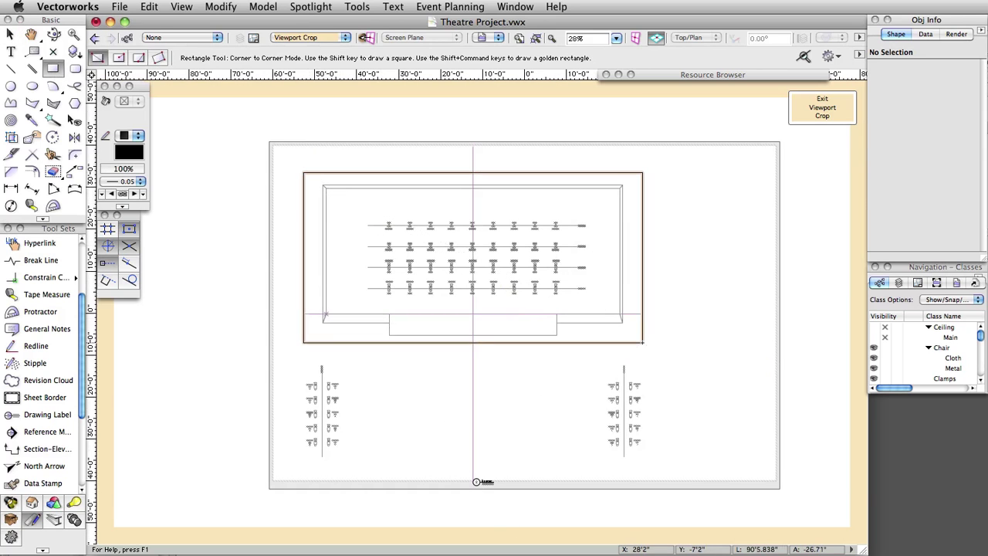
left_click(820, 108)
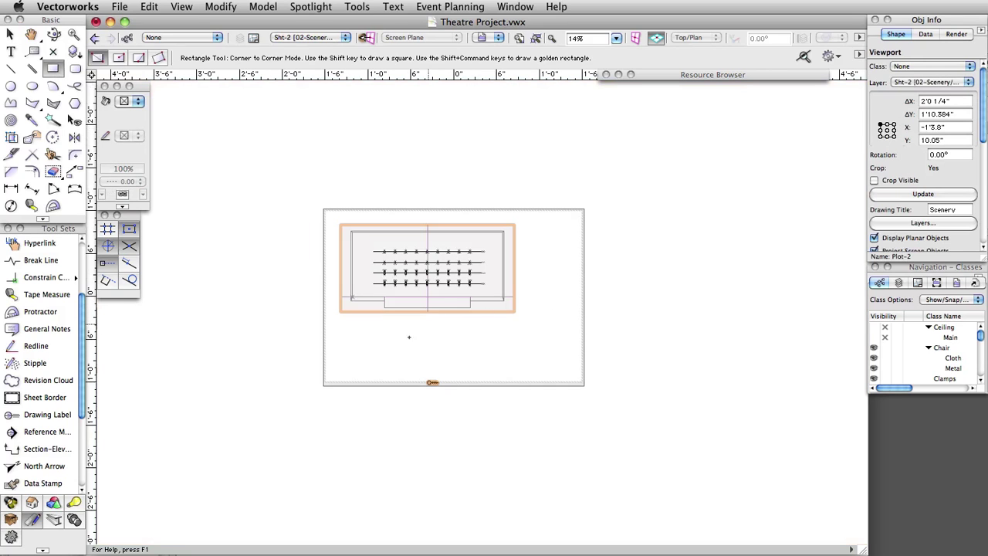
Step: Move the Scenery viewport's drawing label, within its annotations, up to just below the stage front on the centre line
scroll(409, 337, "up", 3)
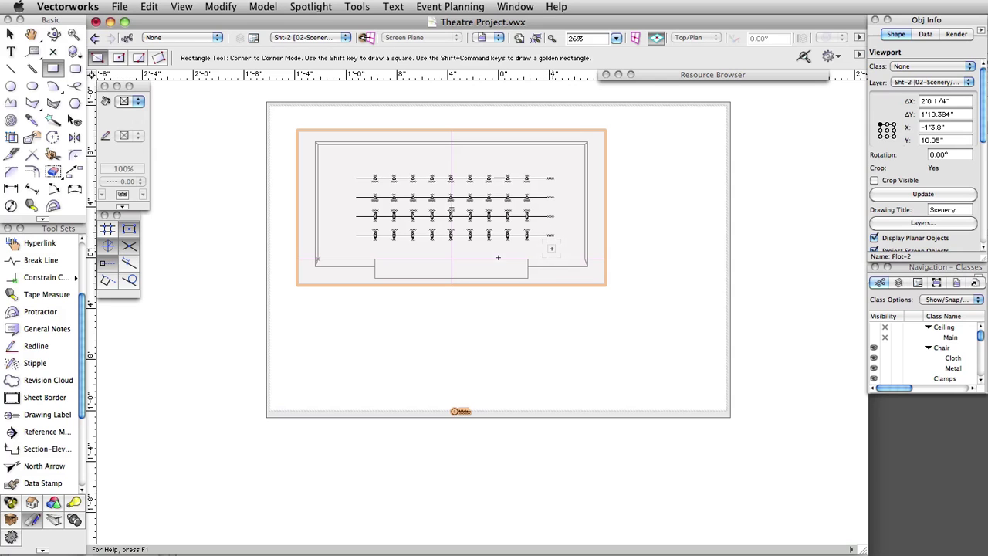
key("x")
double_click(553, 246)
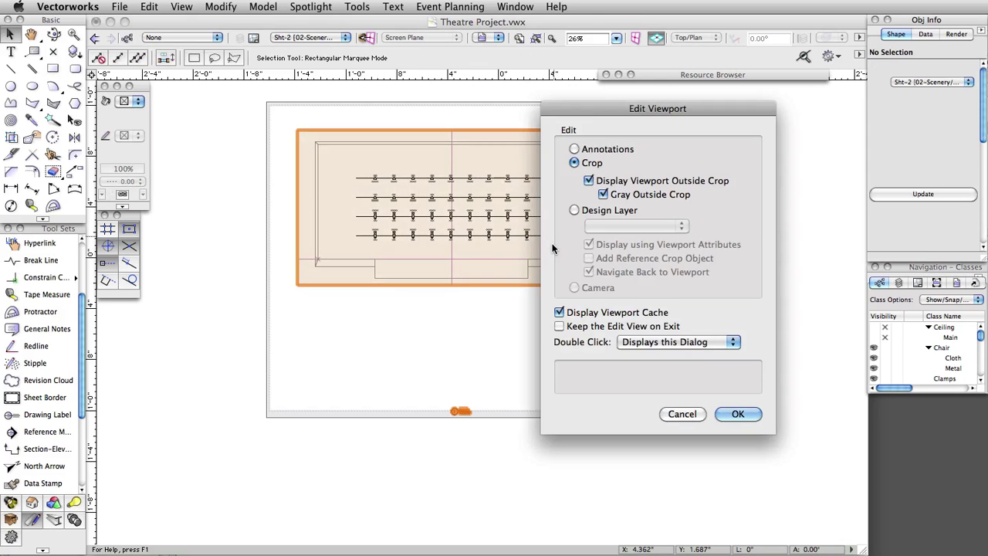
left_click(574, 149)
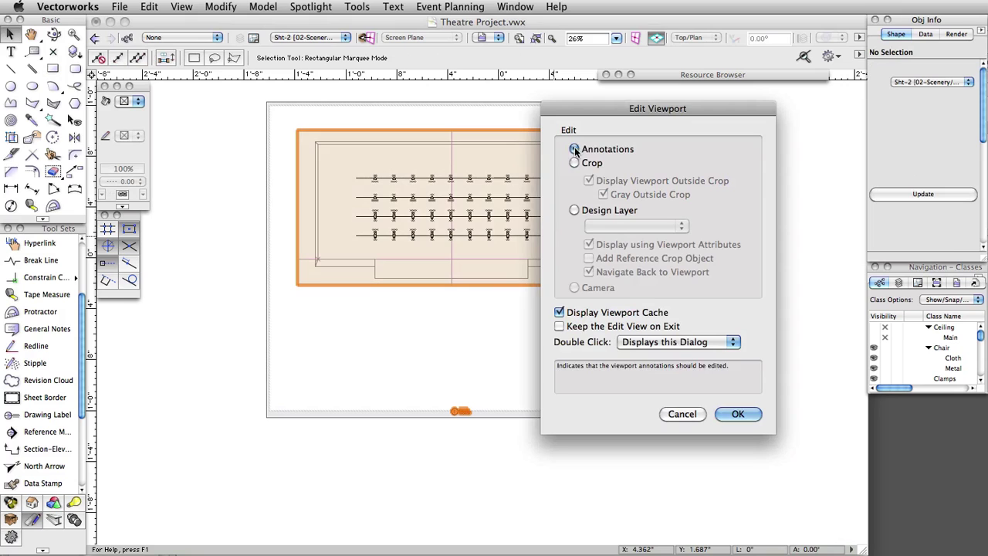
left_click(735, 415)
left_click_drag(457, 404, 452, 283)
scroll(450, 344, "up", 1)
scroll(453, 280, "up", 3)
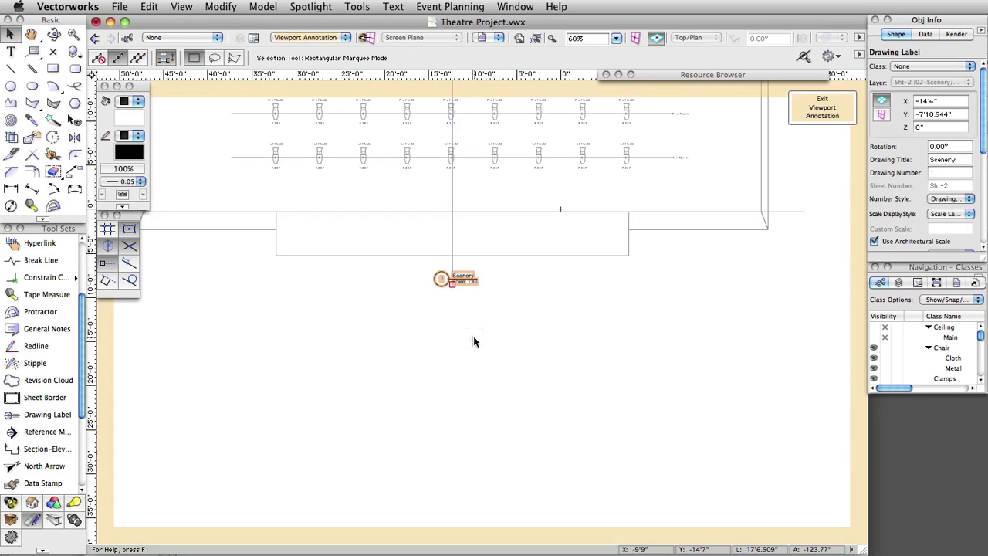
middle_click_drag(474, 342, 502, 462)
left_click(820, 108)
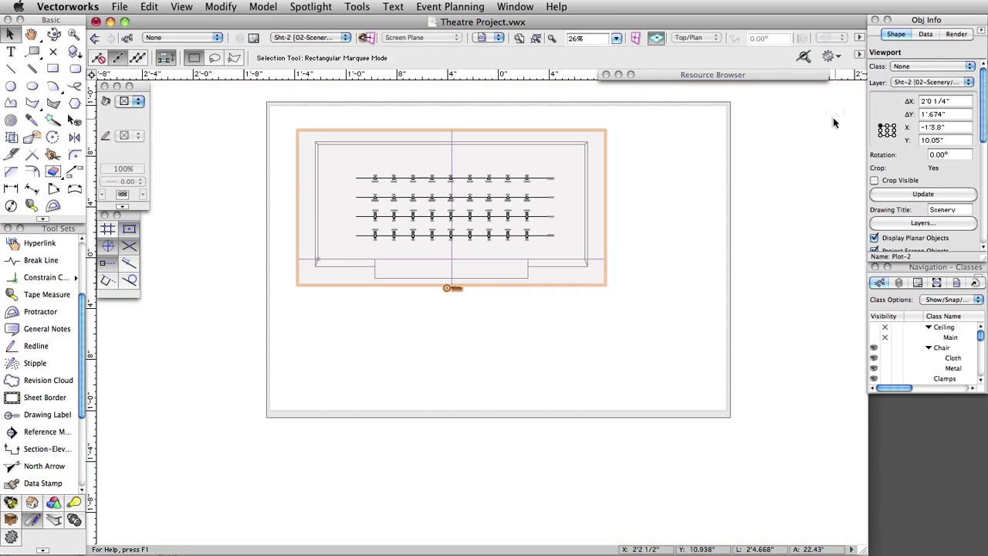
Step: Make the Theatre Architecture and Scenery layers visible in the Scenery viewport and hide its Light Plot layer
left_click(915, 223)
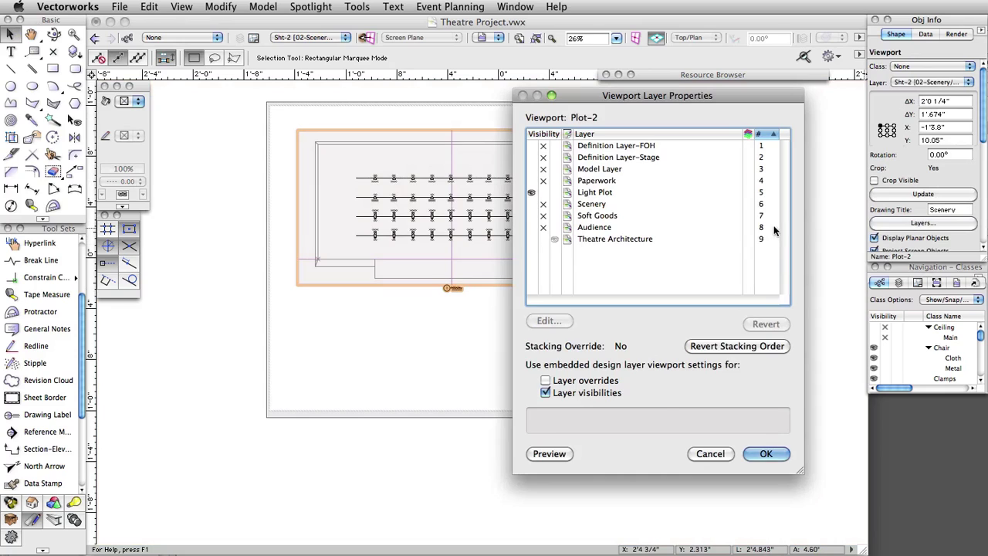
left_click(531, 239)
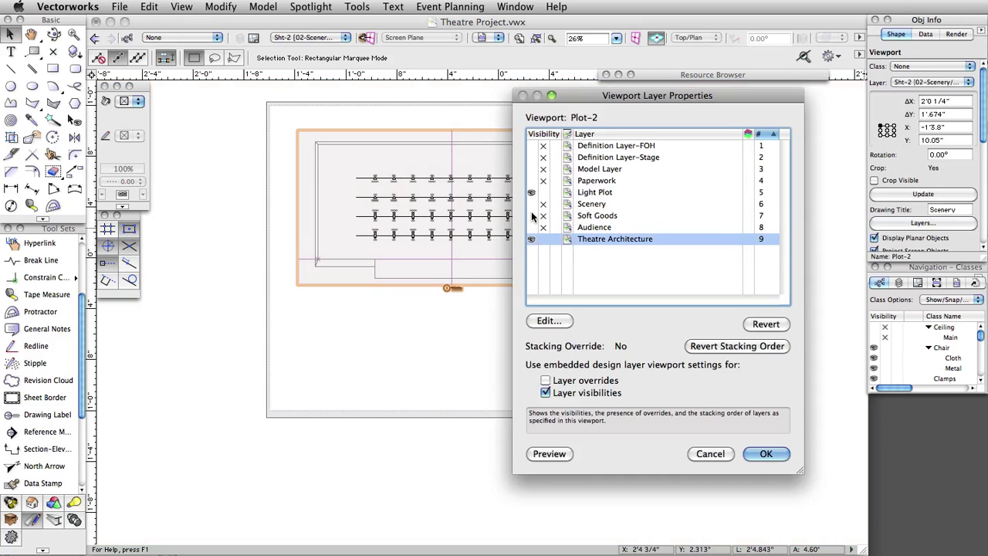
left_click(532, 204)
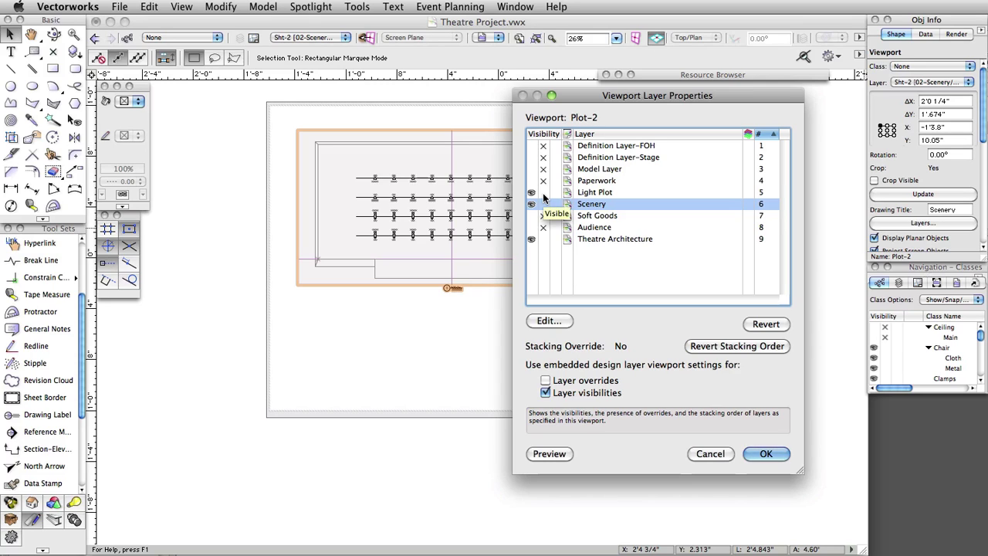
left_click(543, 193)
left_click(784, 454)
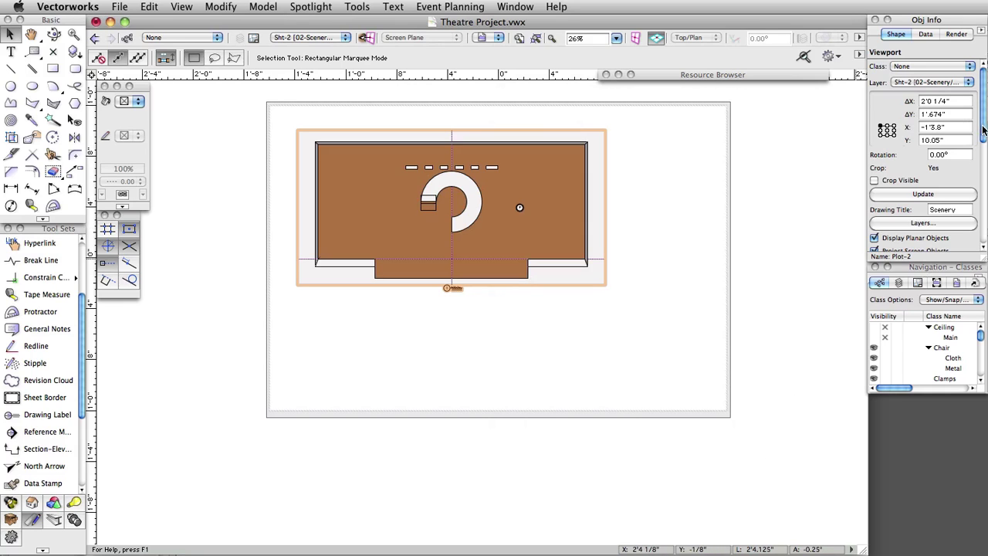
Step: Set the Scenery viewport's scale to 1:50
left_click_drag(983, 130, 981, 199)
left_click(957, 114)
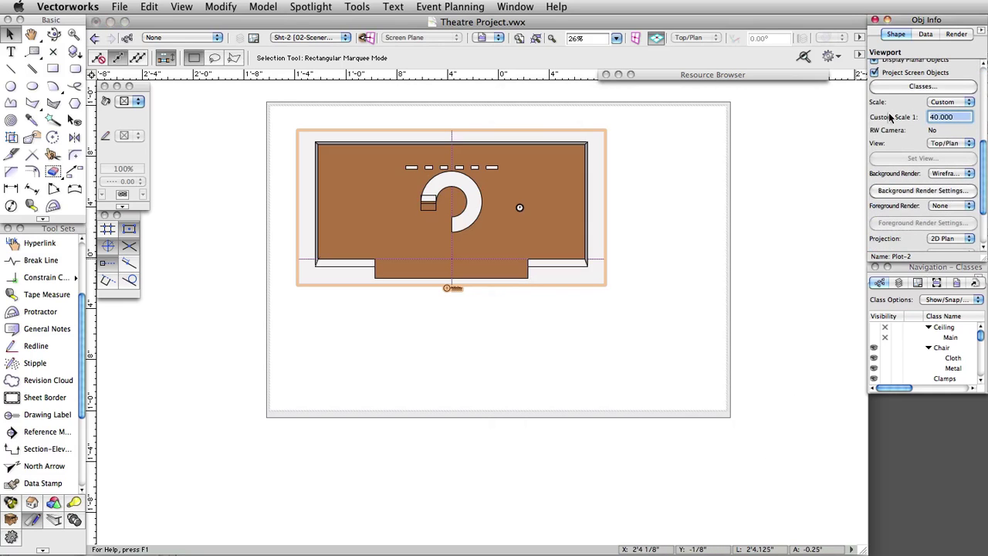
type("50")
key("Return")
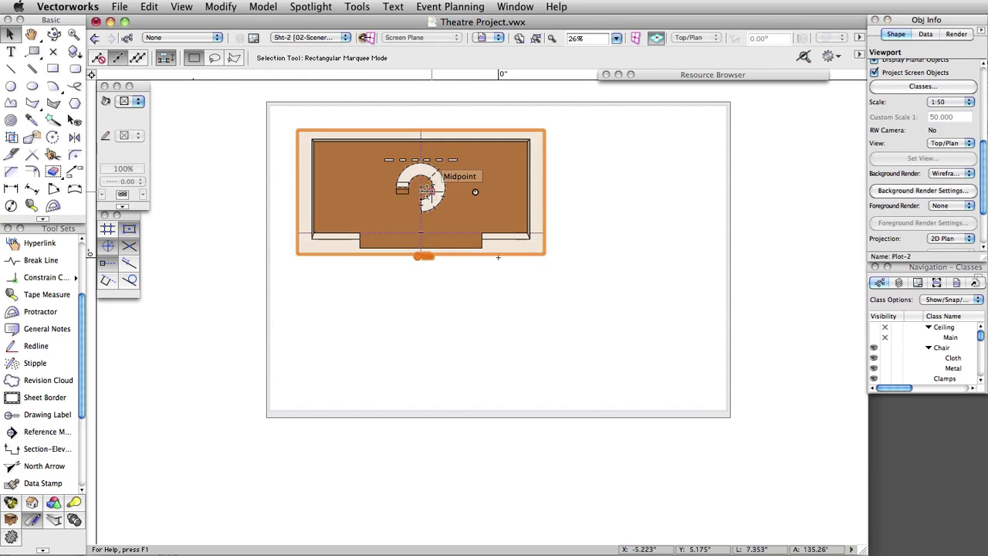
Step: Duplicate the Scenery viewport directly below the original and change the copy's drawing title to Soft Goods
left_click_drag(426, 193, 427, 338, "alt")
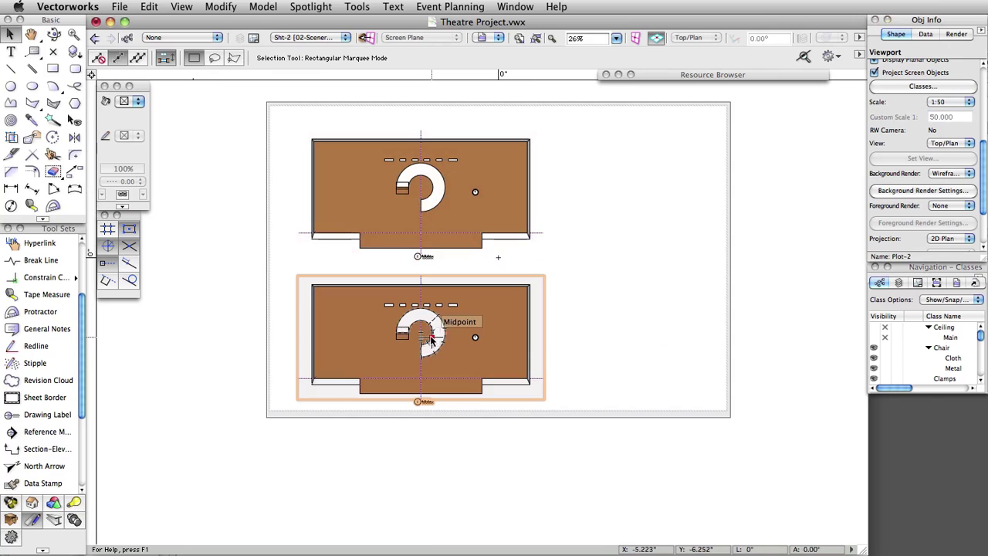
scroll(964, 152, "up", 5)
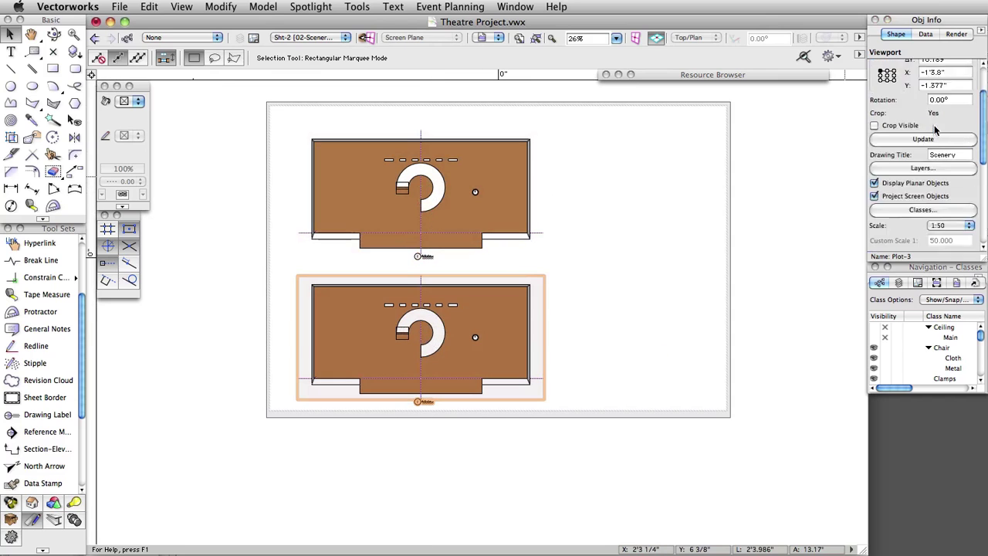
double_click(964, 204)
type("Soft Goods")
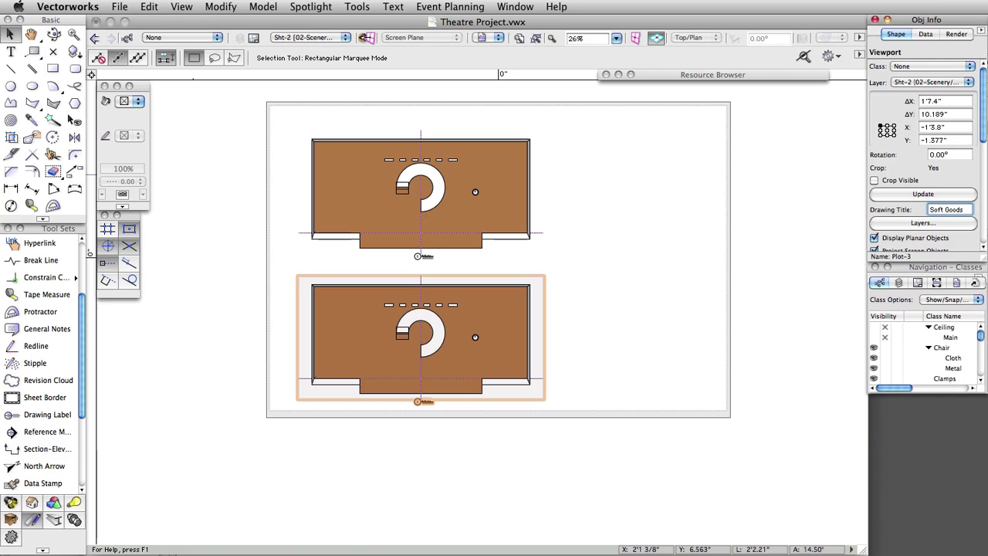
key("Return")
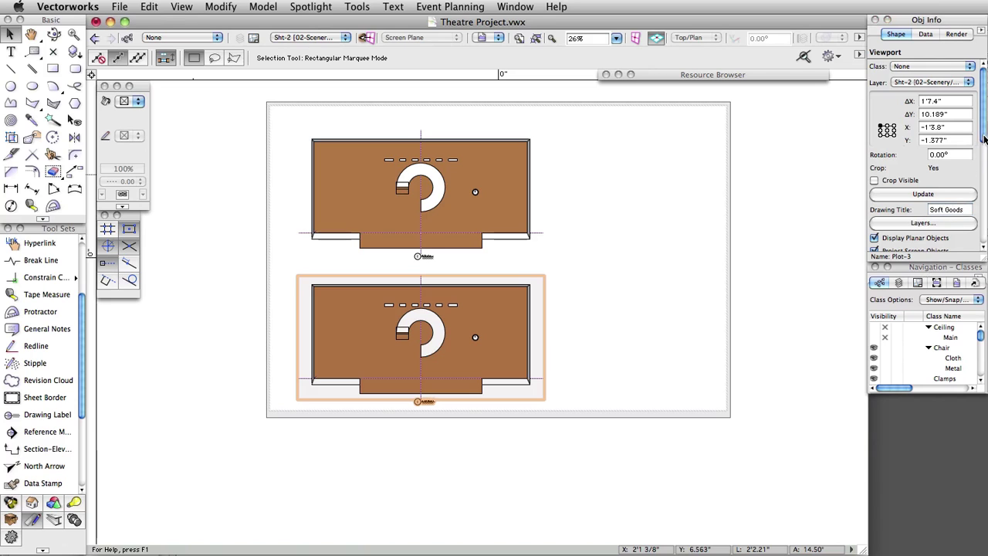
Step: Hide the Scenery layer and make the Soft Goods layer visible in the Soft Goods viewport
scroll(984, 137, "down", 3)
left_click(933, 169)
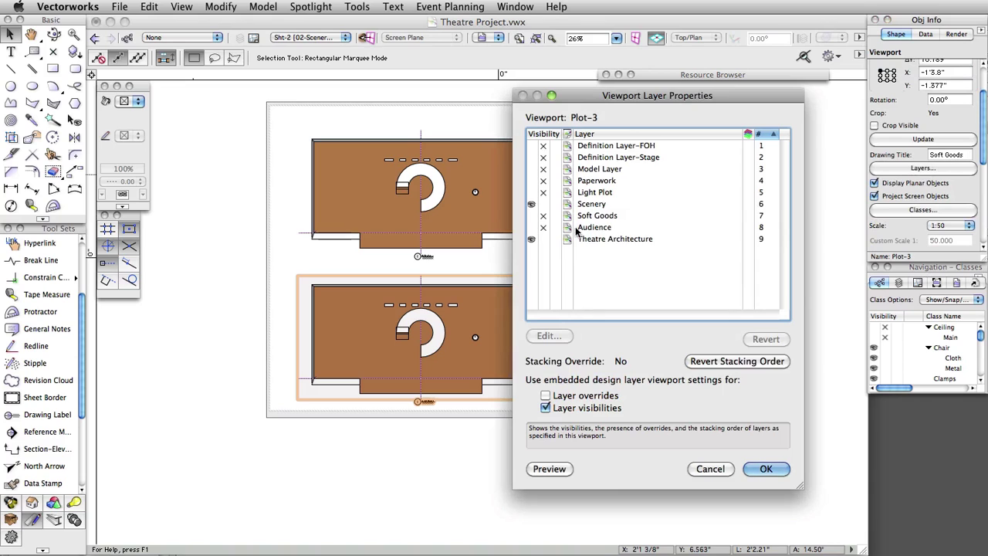
left_click(543, 204)
left_click(531, 216)
left_click(766, 469)
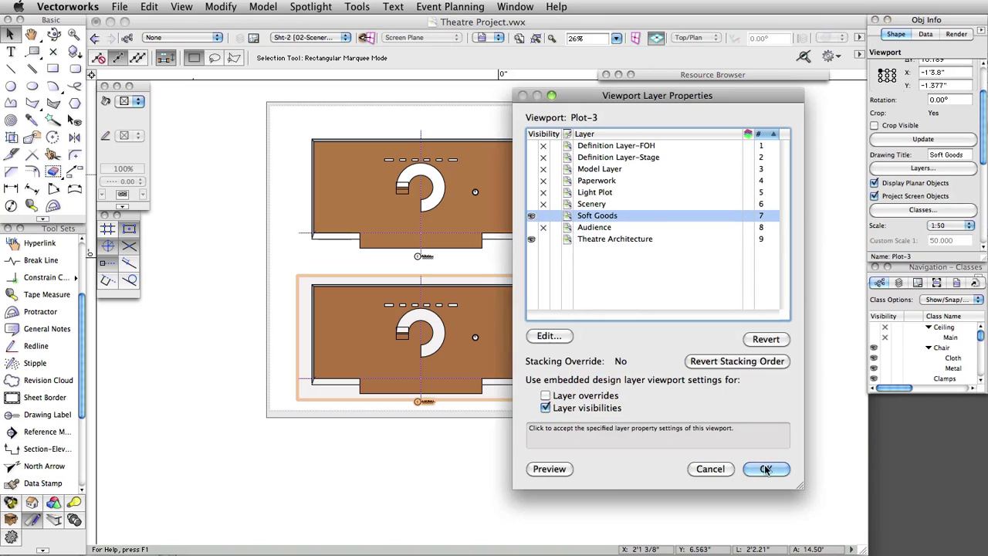
Step: Set the drawing number of the Soft Goods viewport's drawing label to 2 within its annotations
double_click(441, 355)
left_click(738, 414)
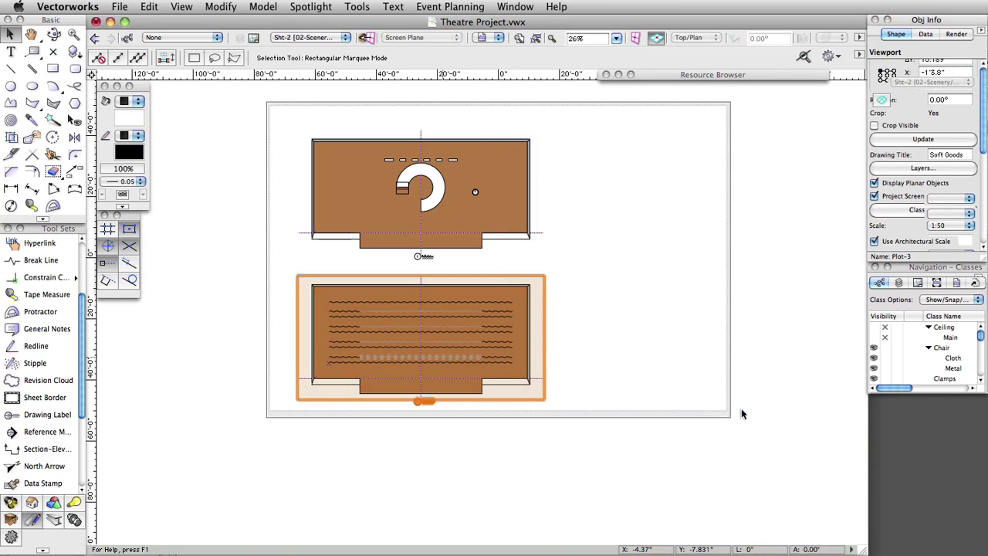
left_click(424, 403)
scroll(424, 403, "up", 5)
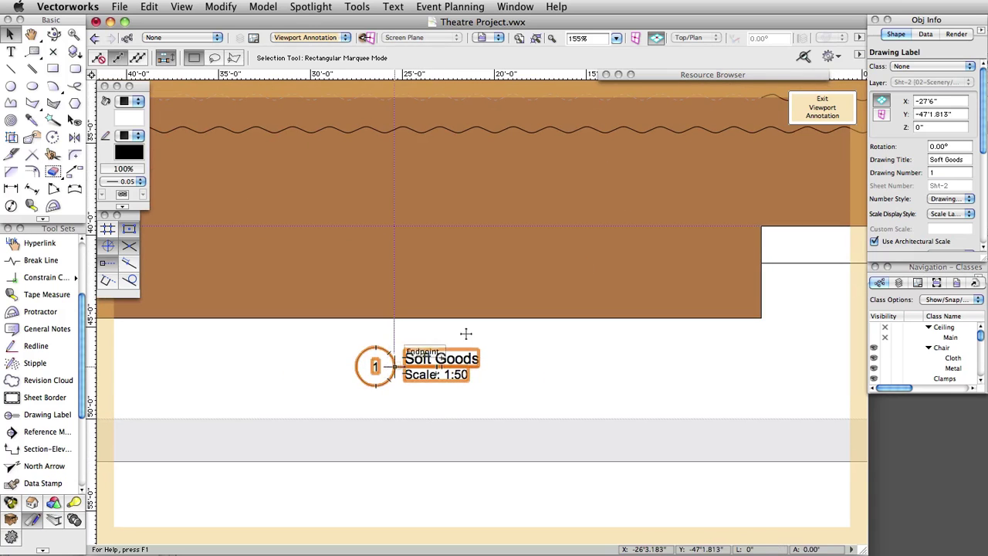
double_click(949, 172)
type("2")
key("Return")
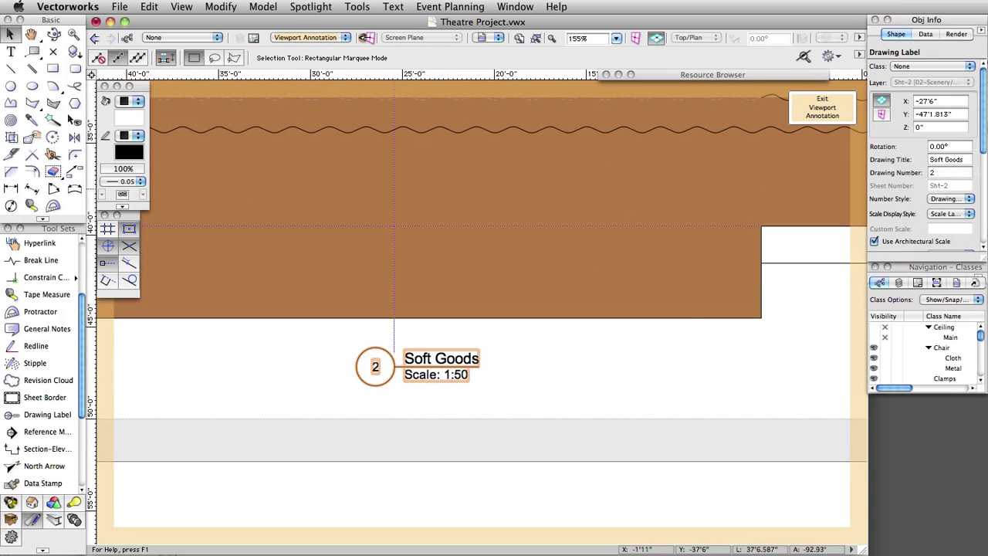
left_click(822, 108)
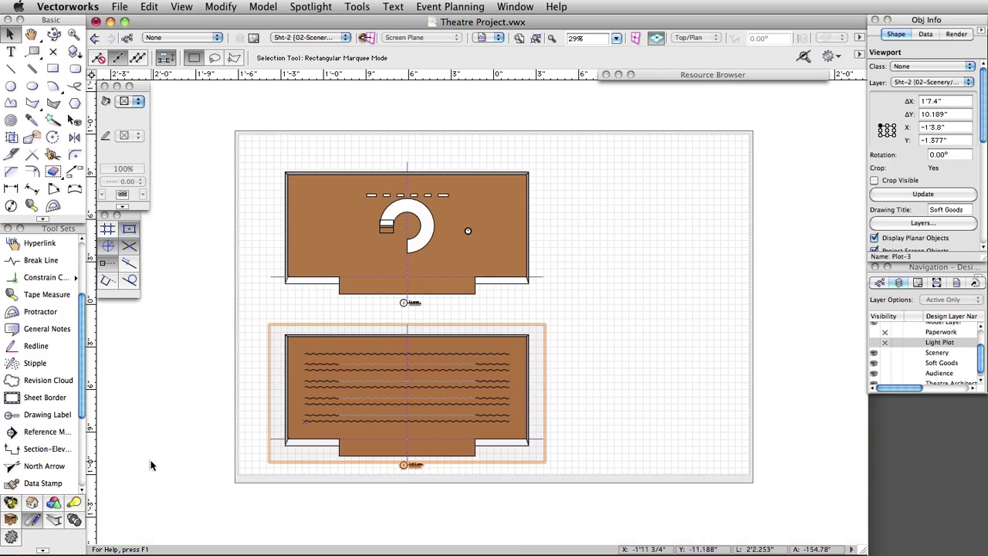
Step: Insert a landscape US Arch D sheet border with title block, locked to the page center of Sht-2
left_click(45, 397)
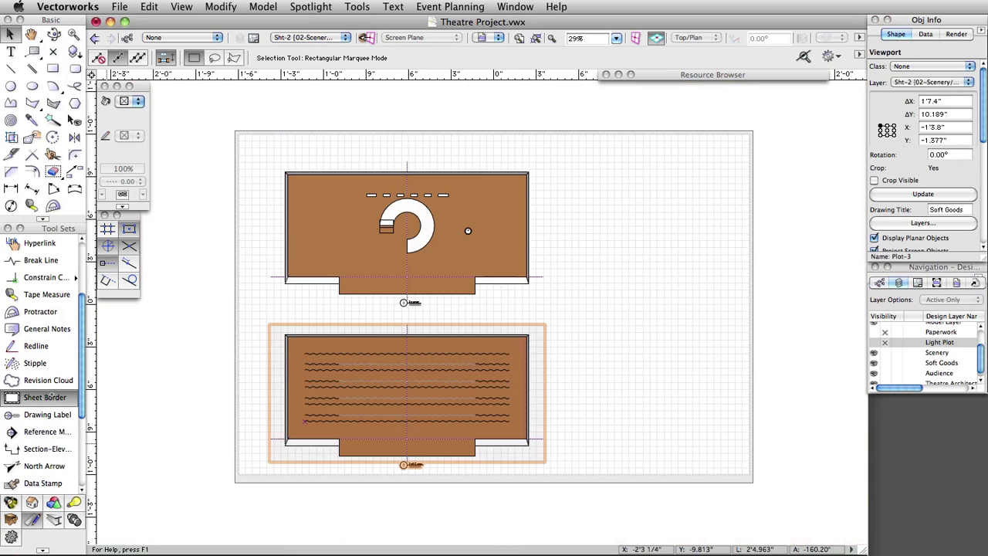
left_click(533, 309)
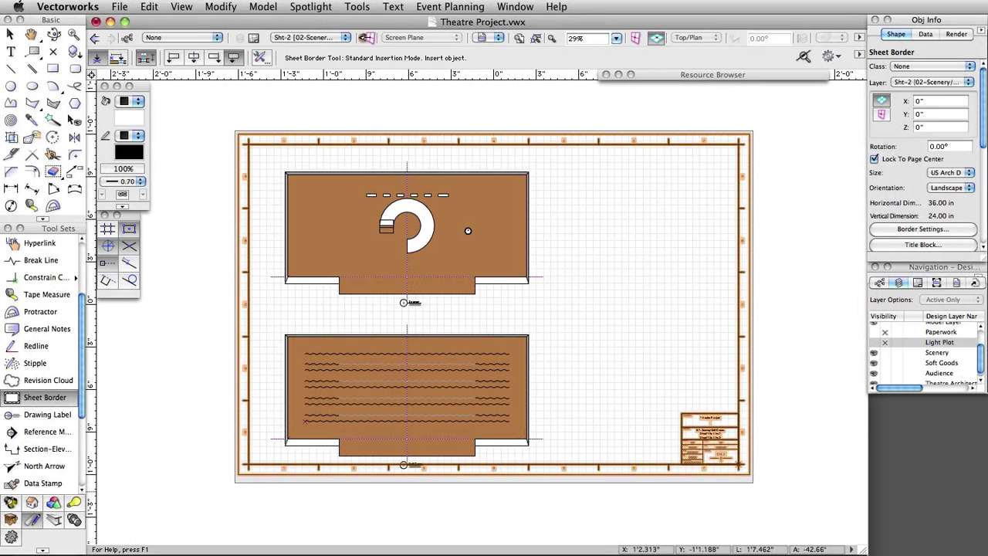
key("x")
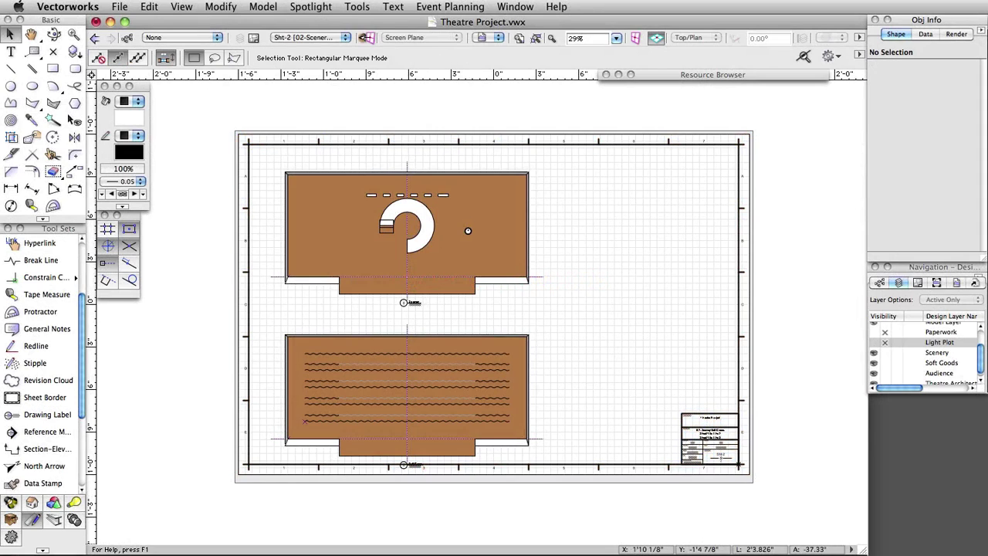
Step: Make Model Layer the active layer and hide the Light Plot design layer
left_click(330, 39)
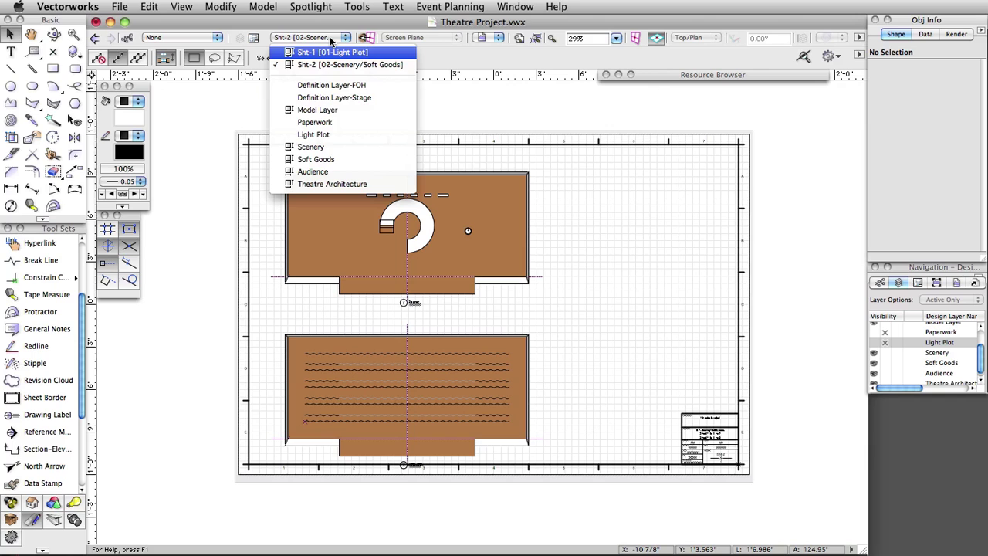
left_click(347, 110)
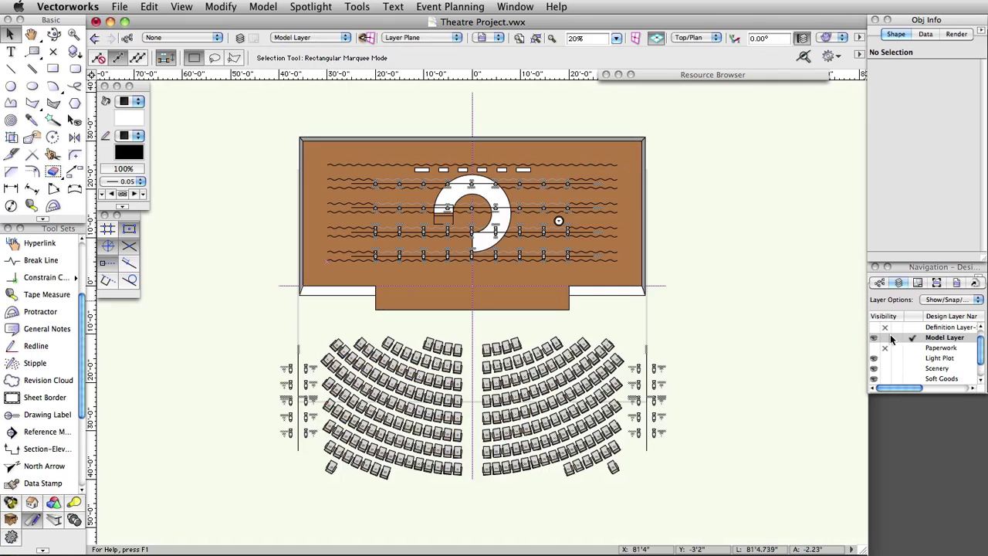
scroll(928, 330, "up", 1)
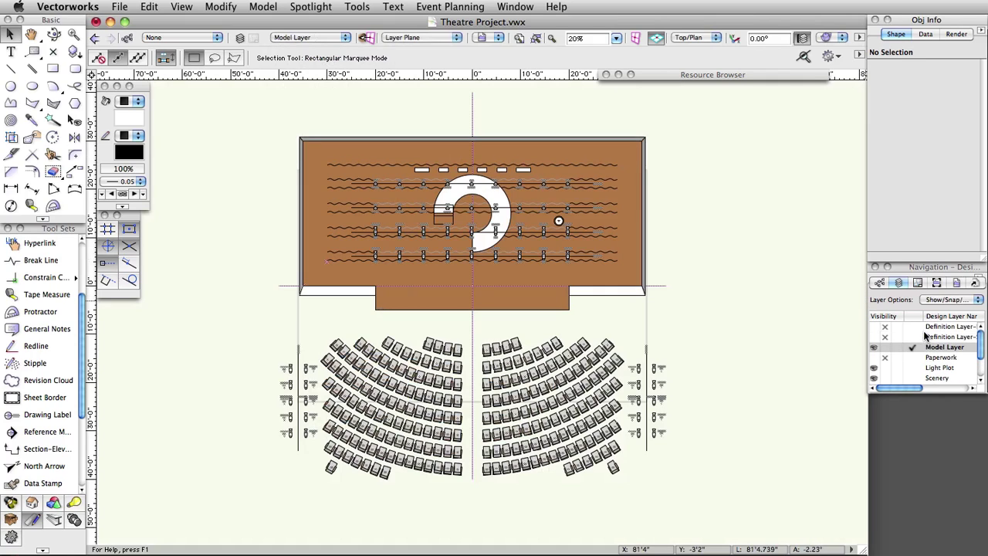
scroll(926, 335, "down", 3)
left_click(884, 344)
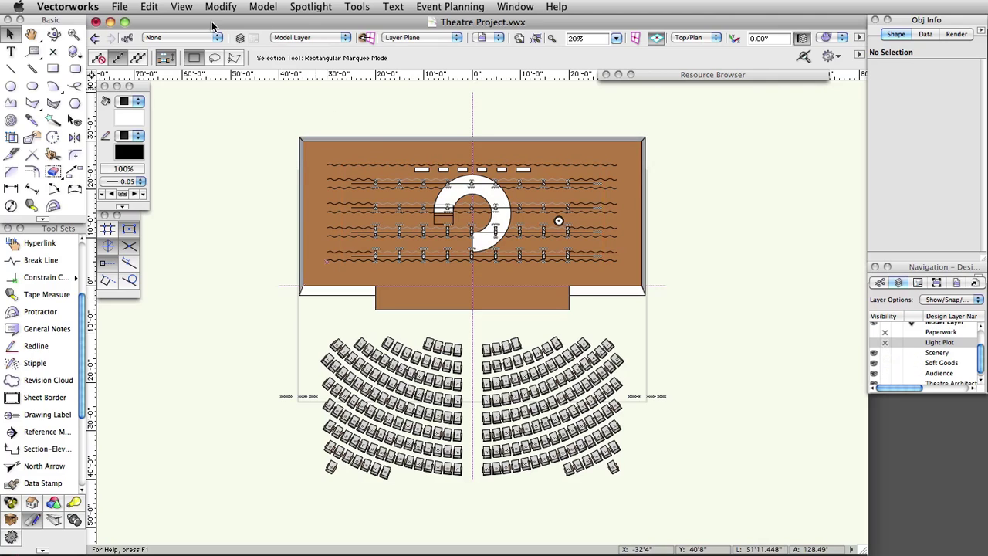
Step: Start a section viewport with a vertical section line about 79' long through stage and audience, just right of the centre line, facing left
left_click(182, 7)
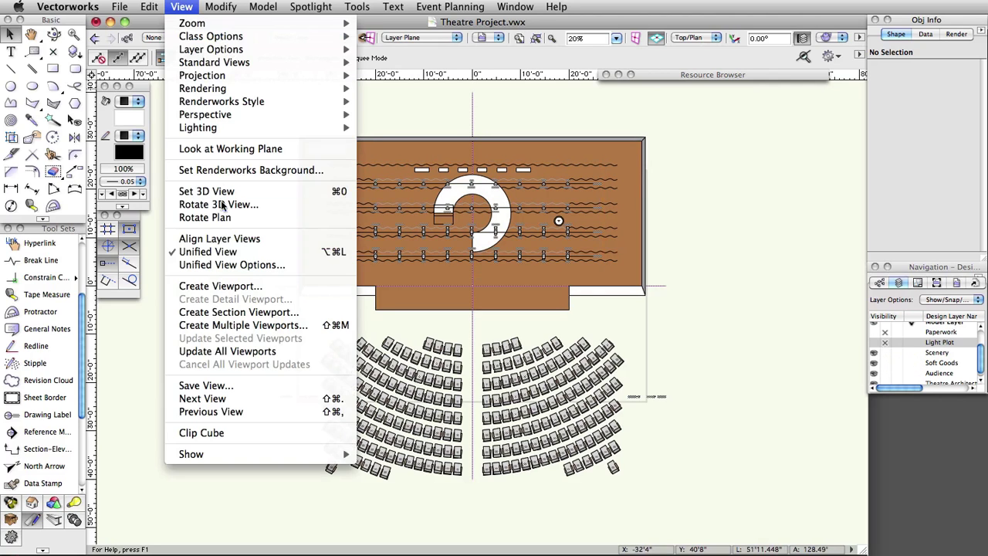
left_click(266, 312)
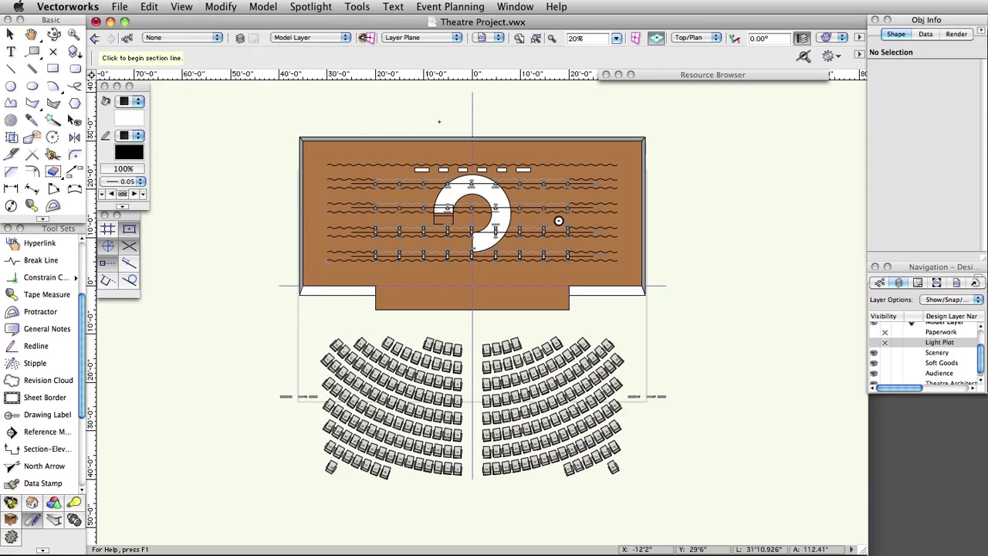
scroll(472, 111, "up", 3)
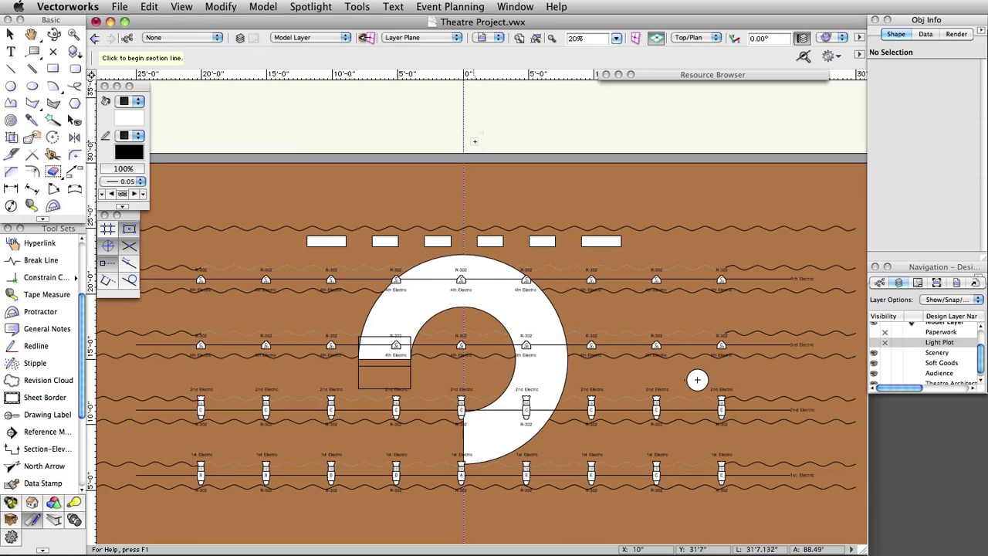
left_click(480, 142)
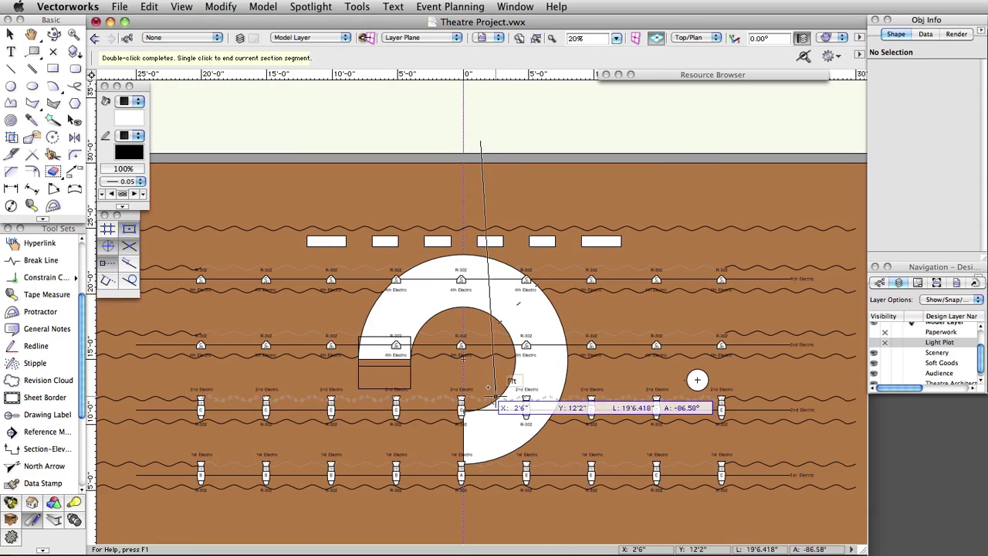
scroll(472, 416, "down", 4)
middle_click_drag(502, 456, 502, 254)
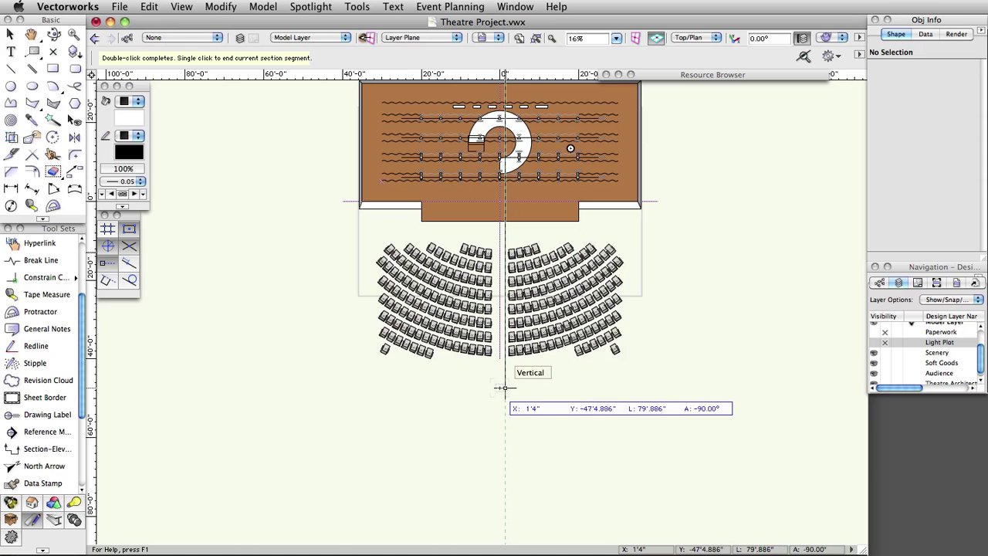
left_click(505, 387)
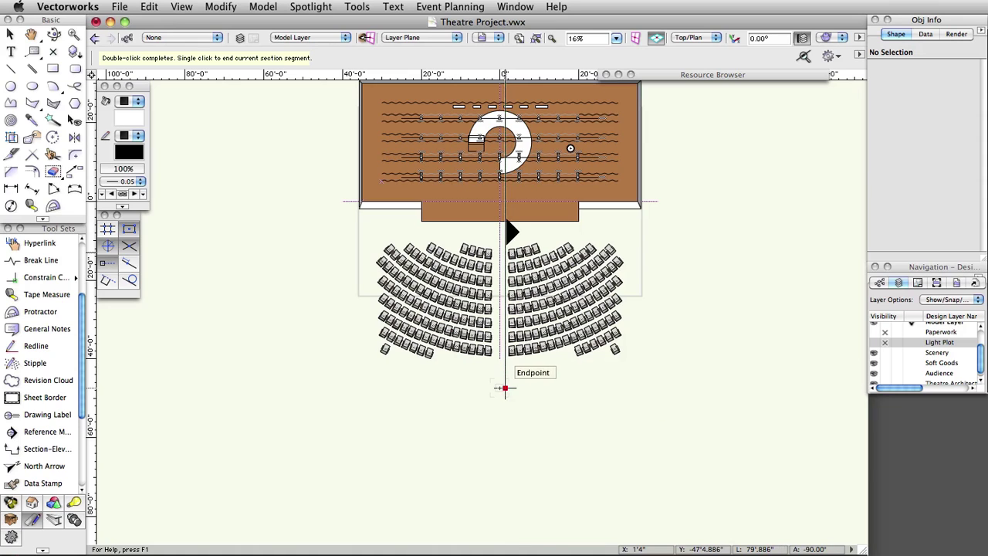
double_click(325, 380)
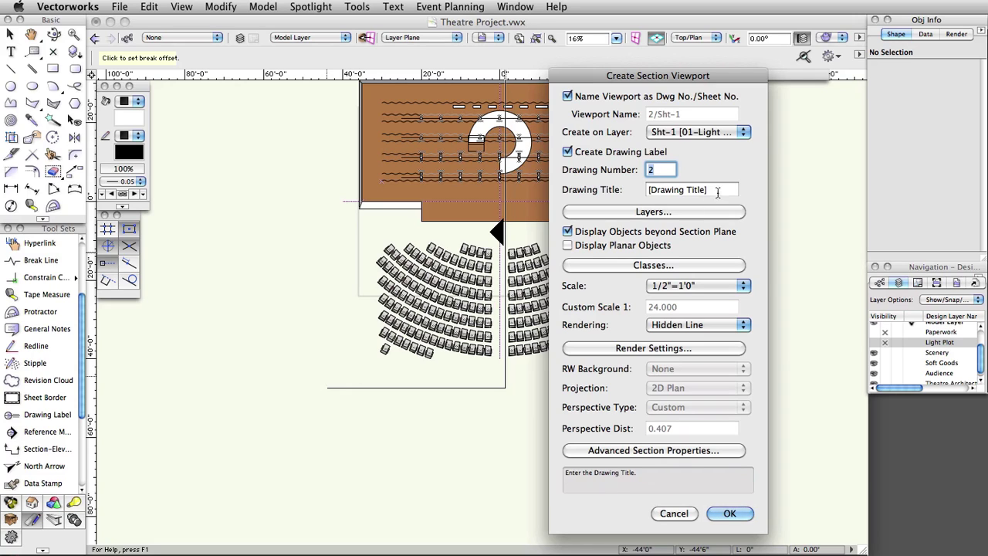
Step: Place the section viewport on a new sheet layer numbered Sht-3 and titled 03-Section
left_click(741, 133)
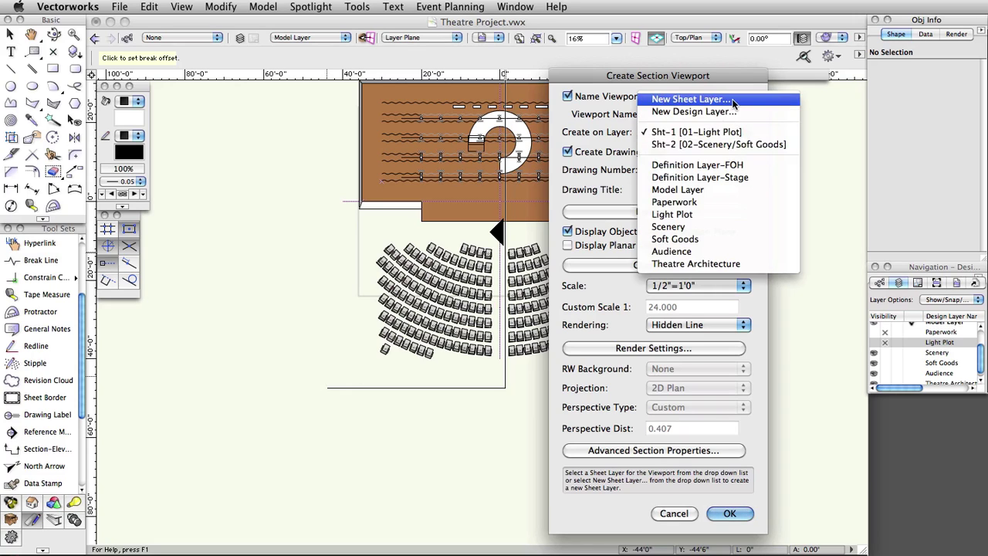
left_click(732, 99)
left_click(698, 171)
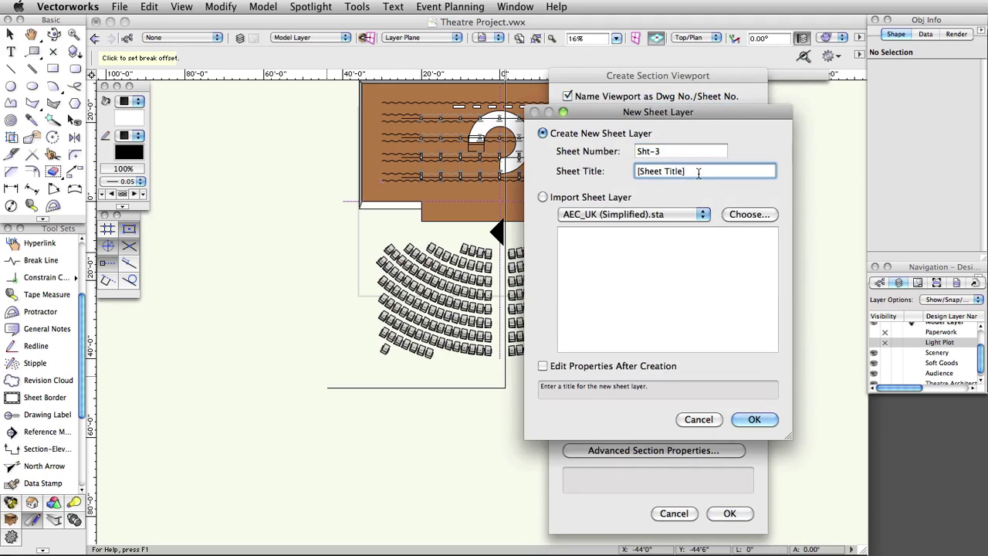
triple_click(699, 172)
type("03-Section")
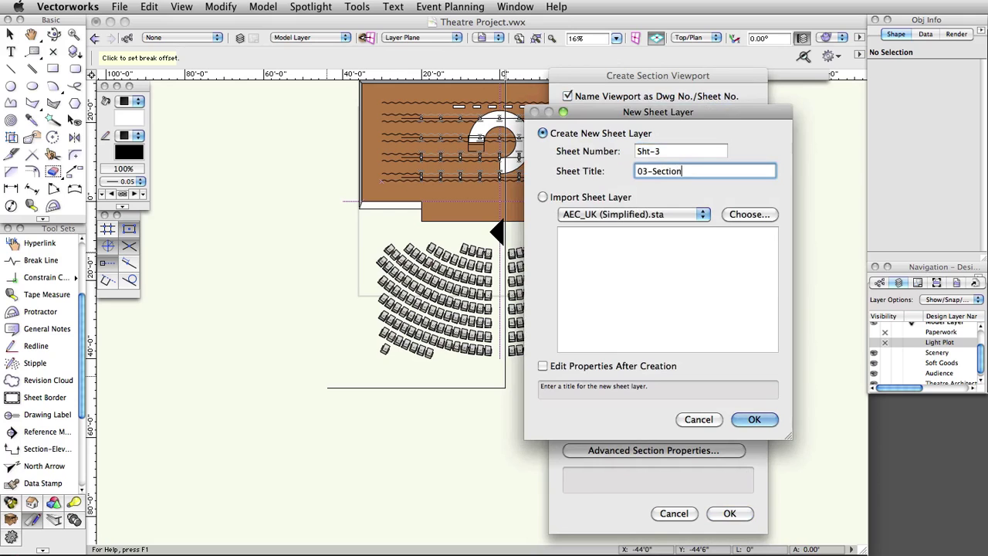
left_click(755, 420)
Step: Title the drawing Section, set its scale to 3/8"=1'0" and create the section viewport
key("Tab")
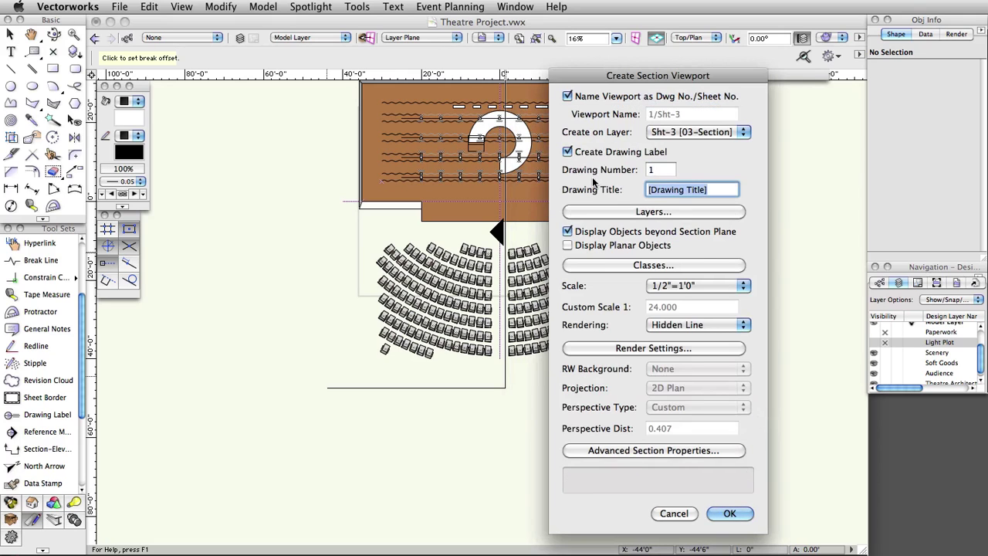
type("Section")
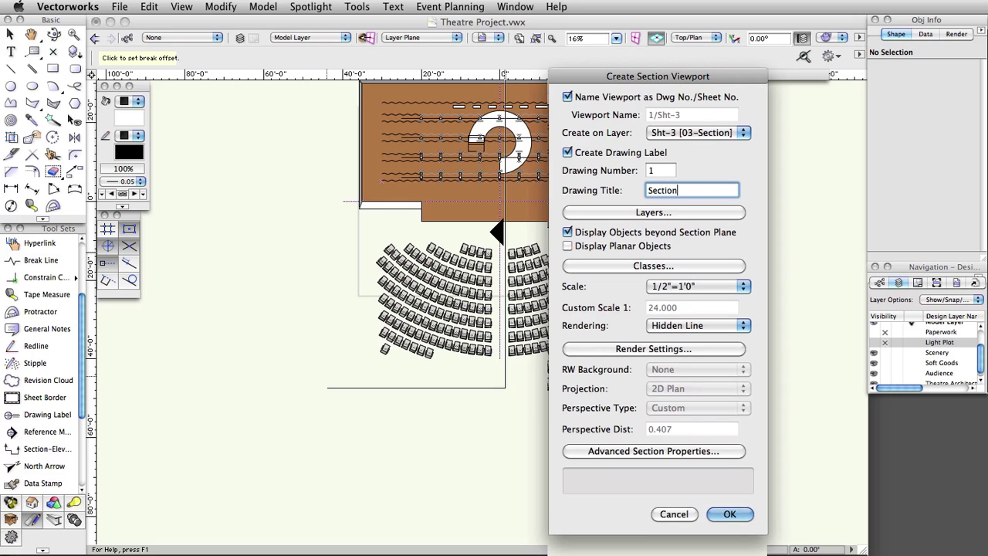
left_click(715, 287)
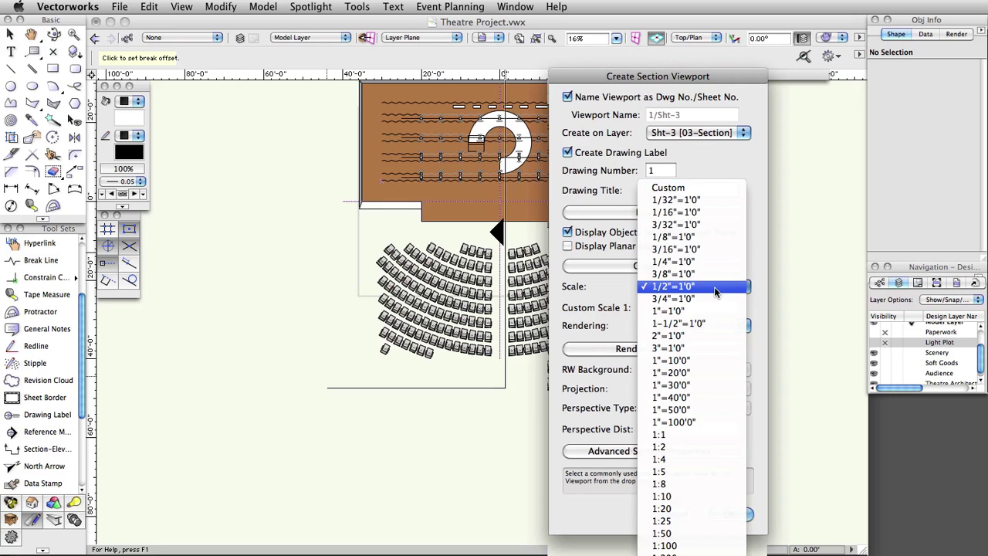
left_click(711, 275)
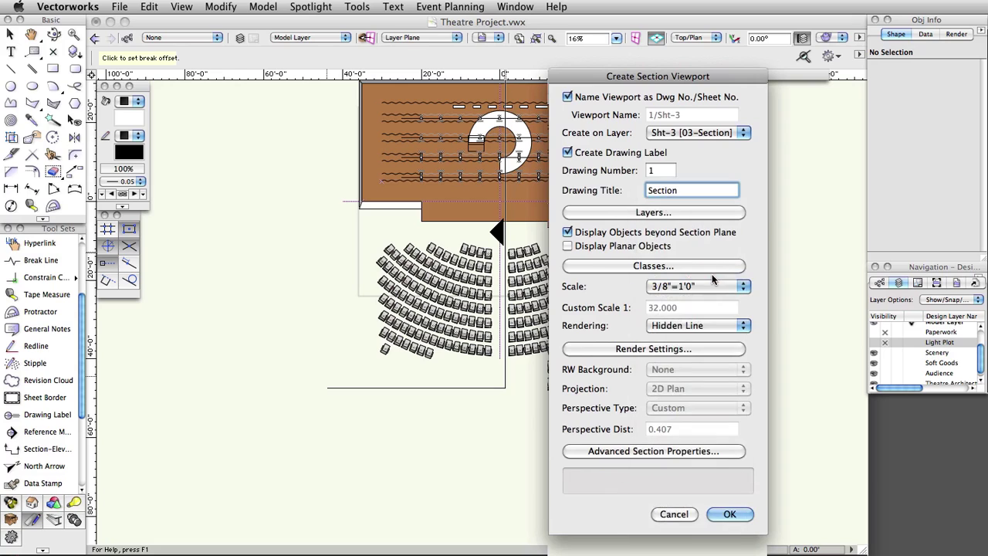
left_click(728, 513)
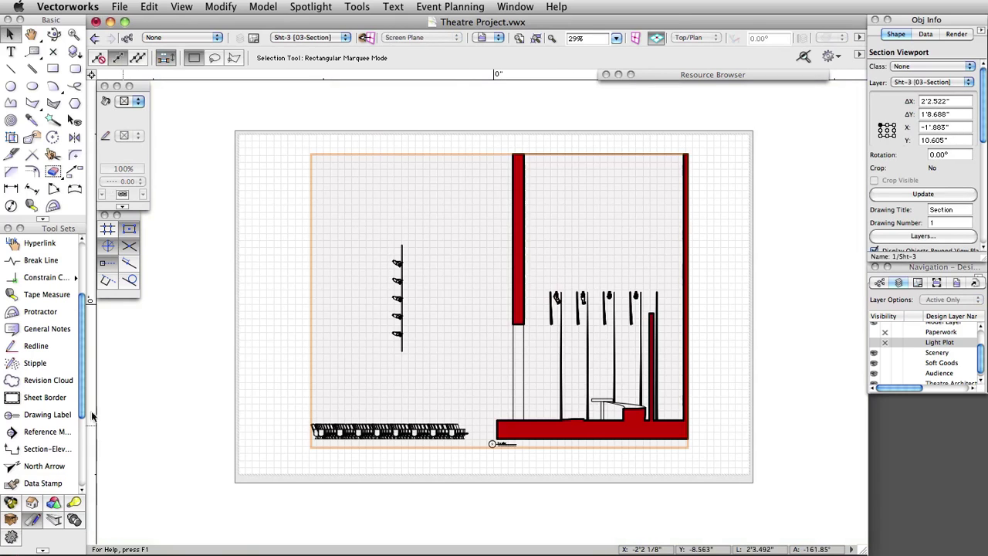
Step: Insert a sheet border with title block around the section viewport on the Sht-3 page
left_click(37, 398)
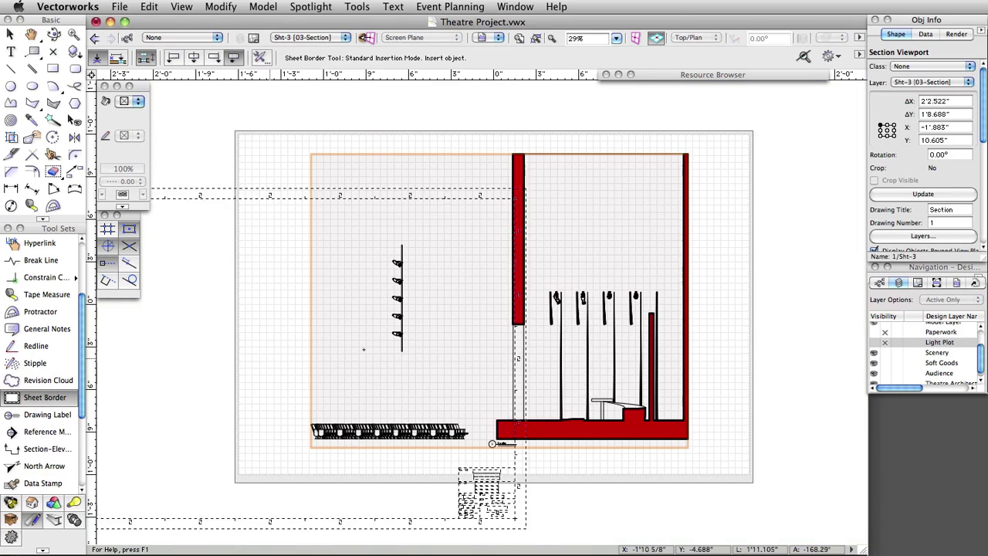
left_click(471, 317)
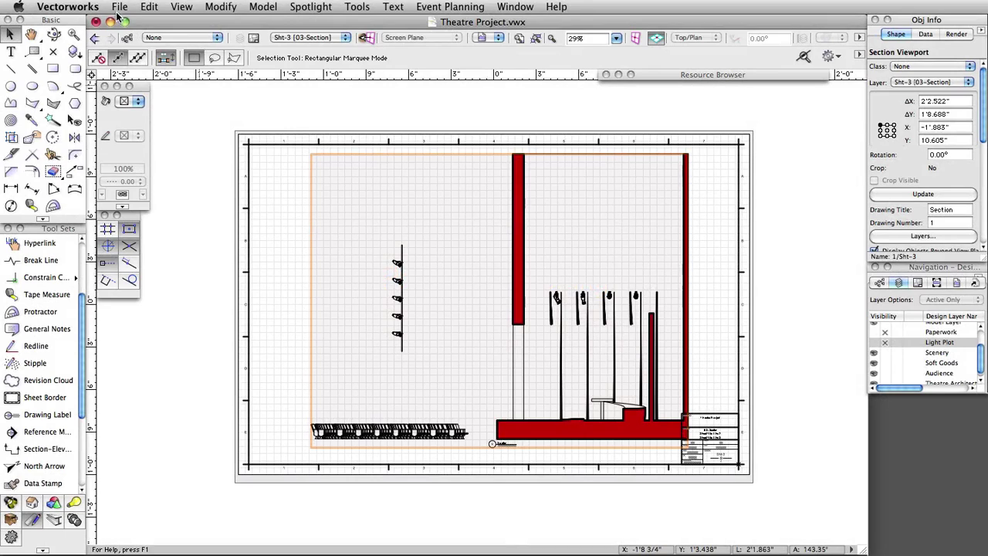
left_click(119, 8)
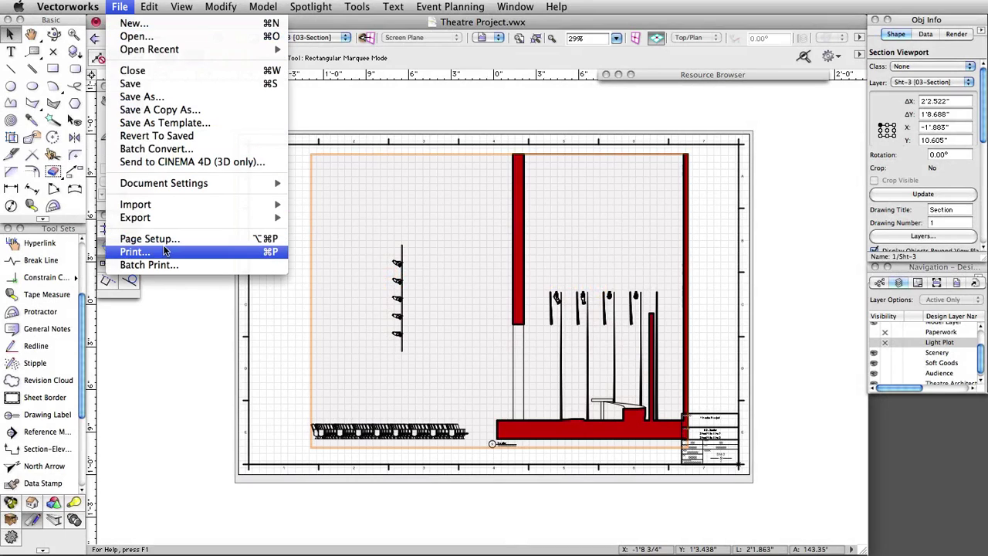
left_click(179, 312)
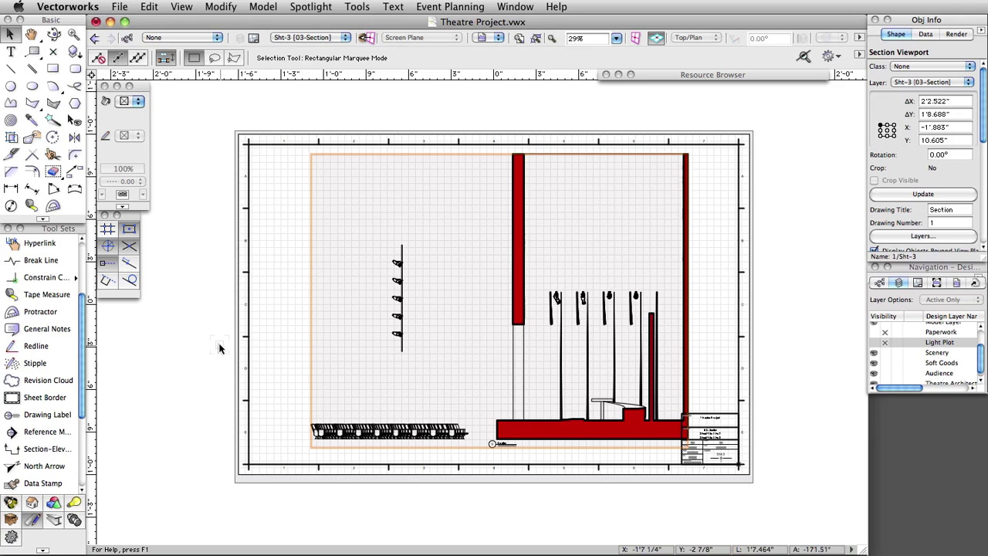
left_click(121, 8)
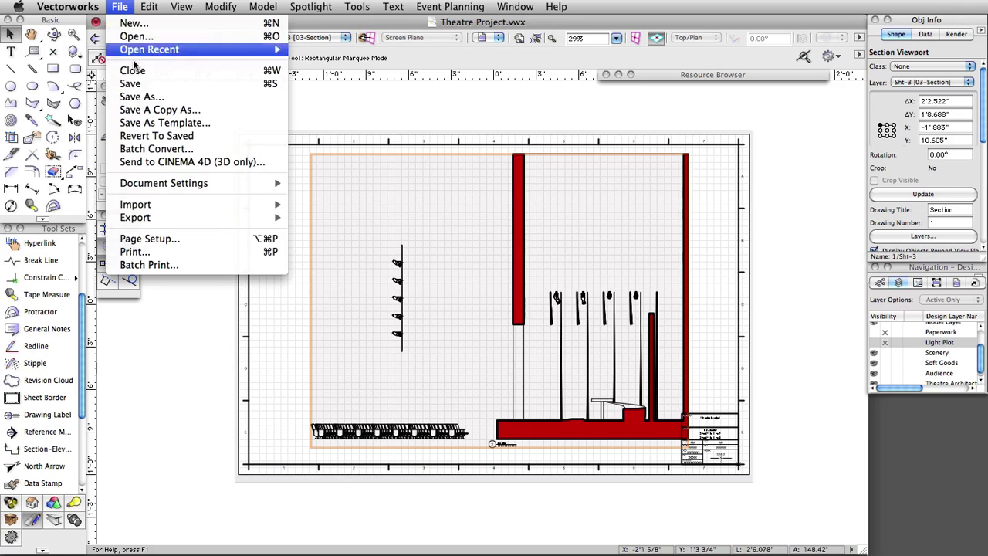
mouse_move(154, 218)
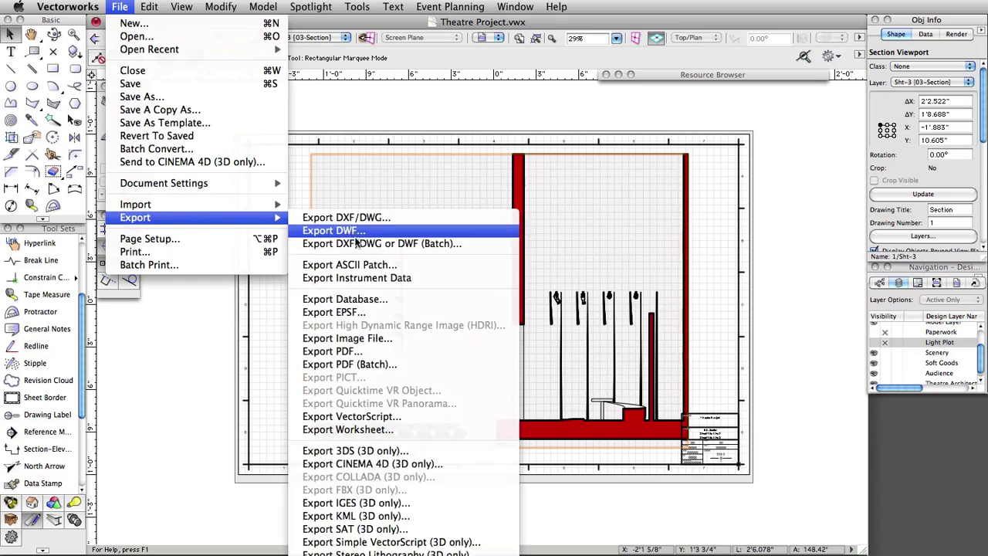